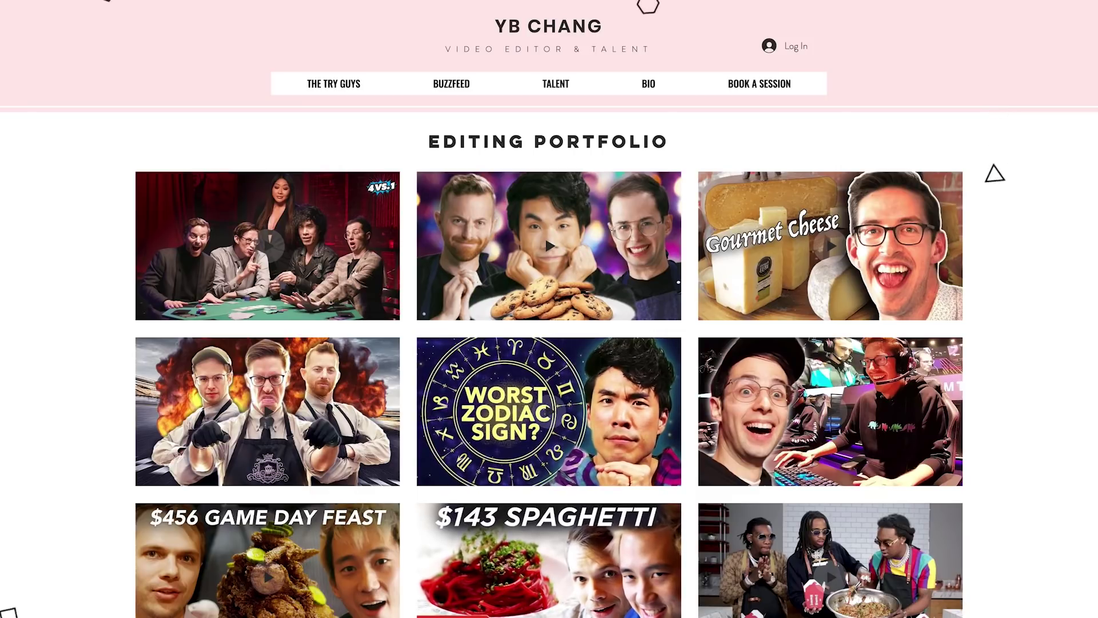
# - Tour the example site's Try Guys, BuzzFeed and Talent video pages
pyautogui.click(334, 84)
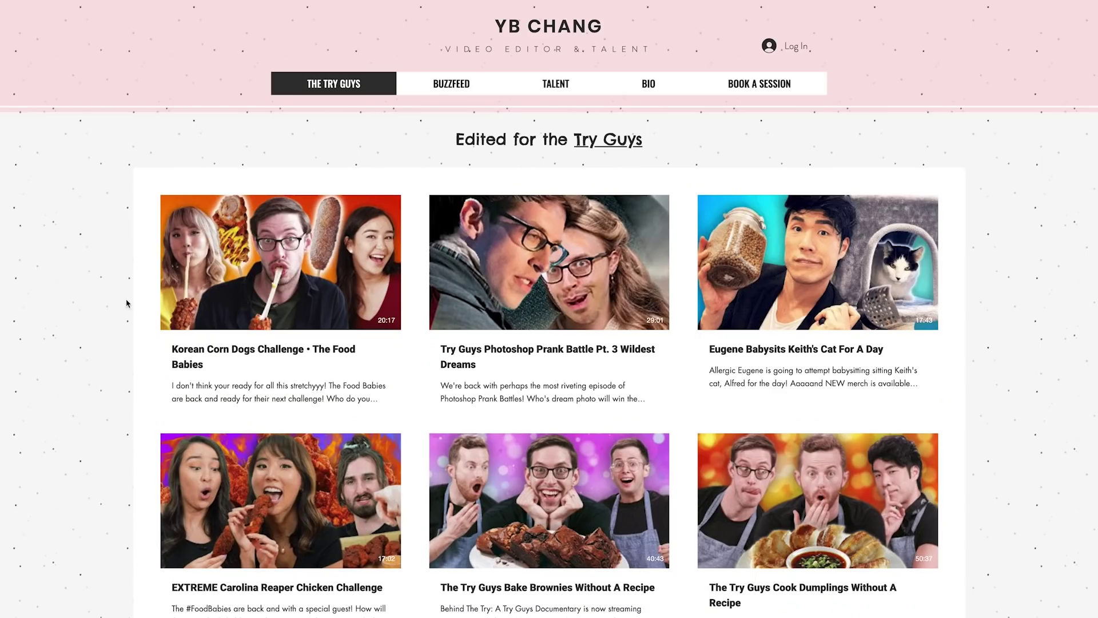
pyautogui.click(430, 88)
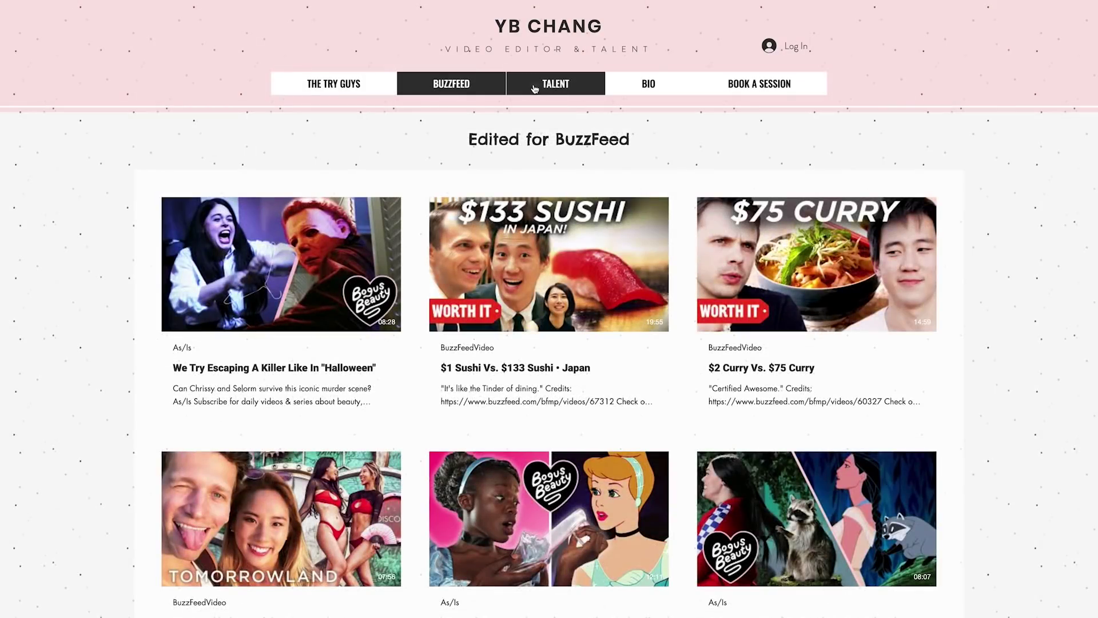
pyautogui.click(542, 90)
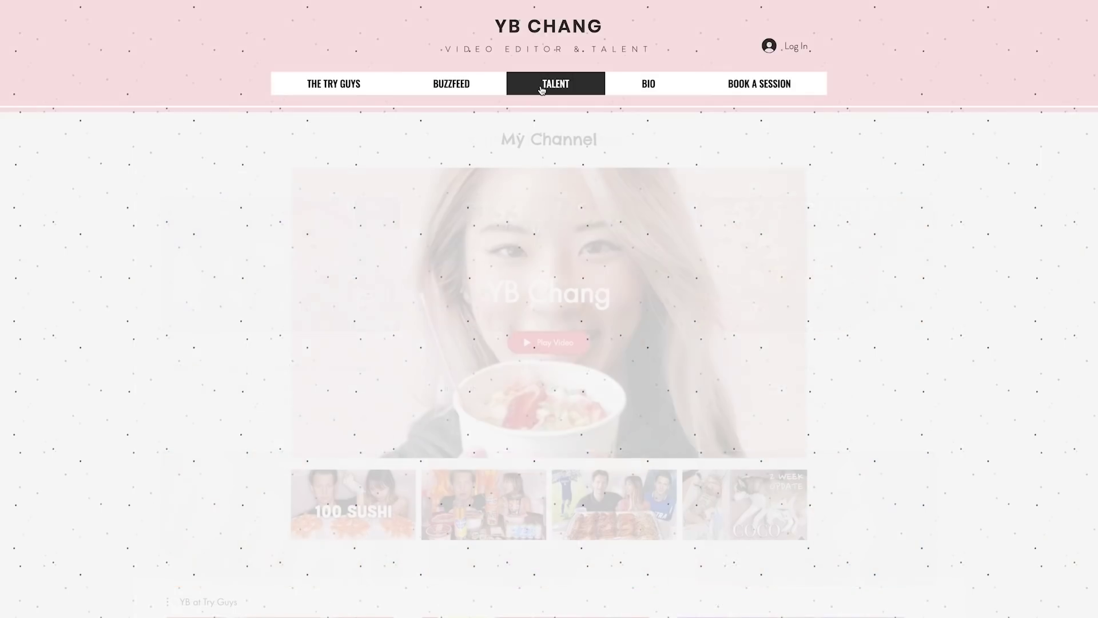
pyautogui.scroll(-1, 894, 301)
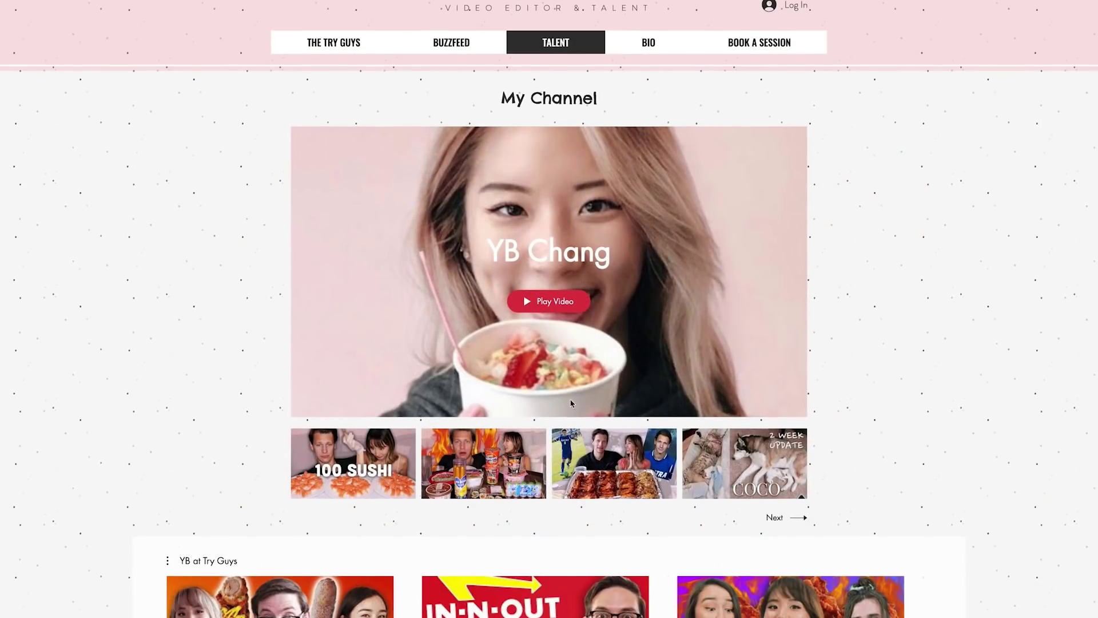
pyautogui.scroll(-5, 937, 310)
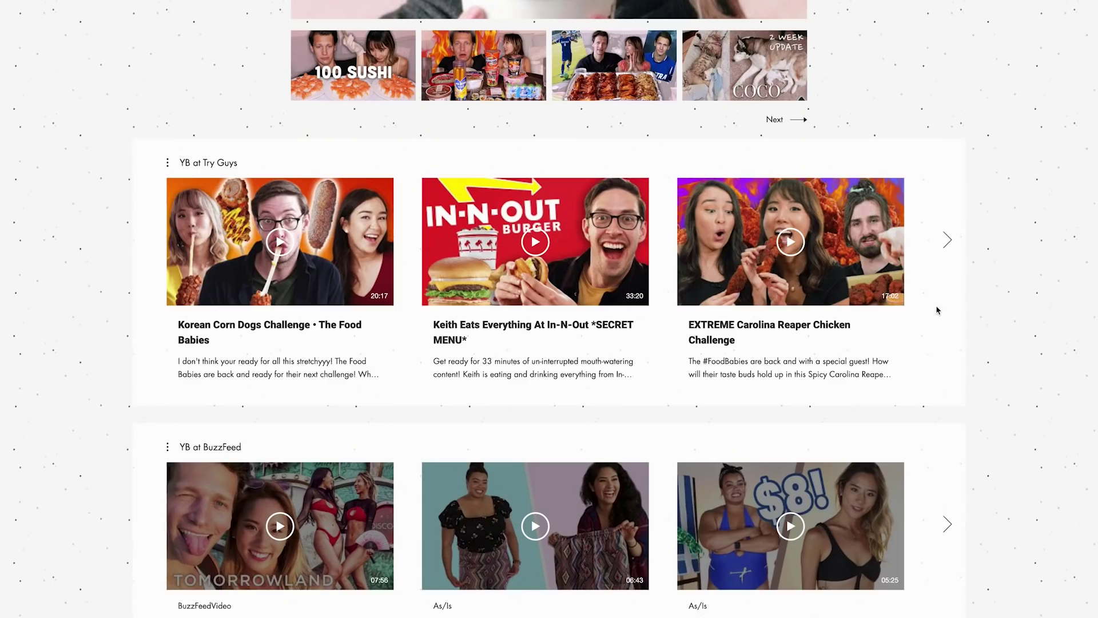
# - Advance the Try Guys video carousel to see more clips
pyautogui.click(946, 245)
pyautogui.click(945, 245)
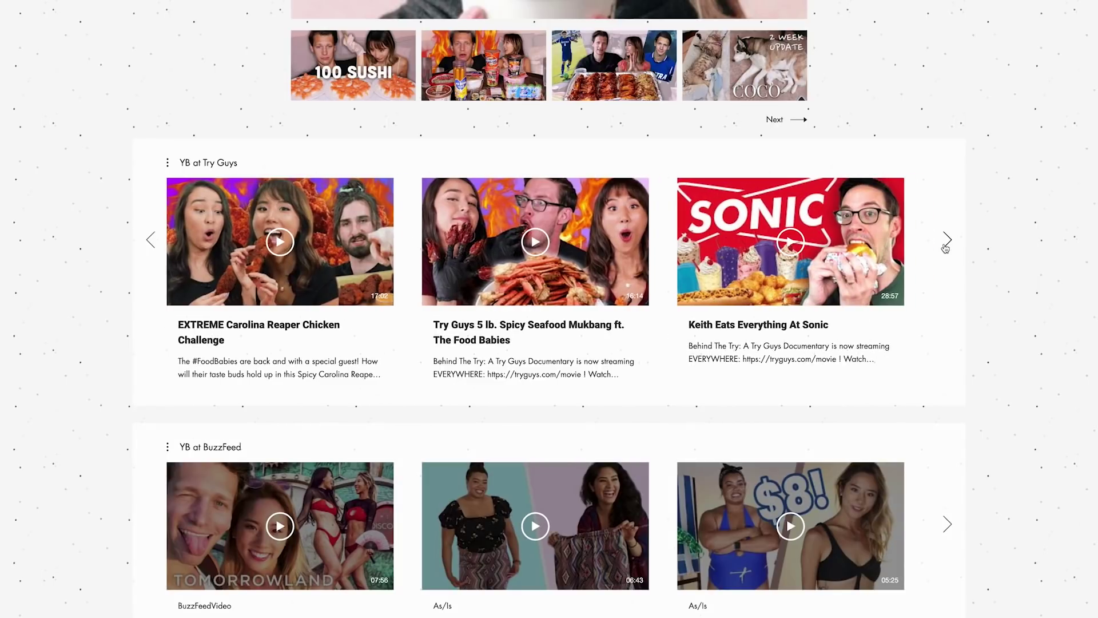
pyautogui.click(945, 245)
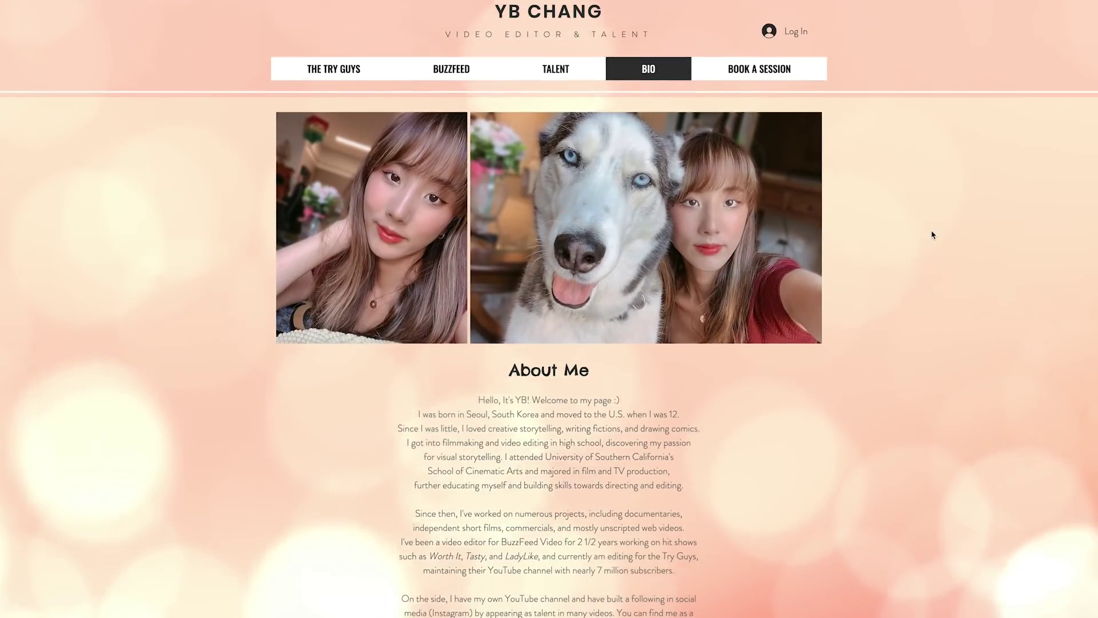
pyautogui.scroll(-2, 932, 236)
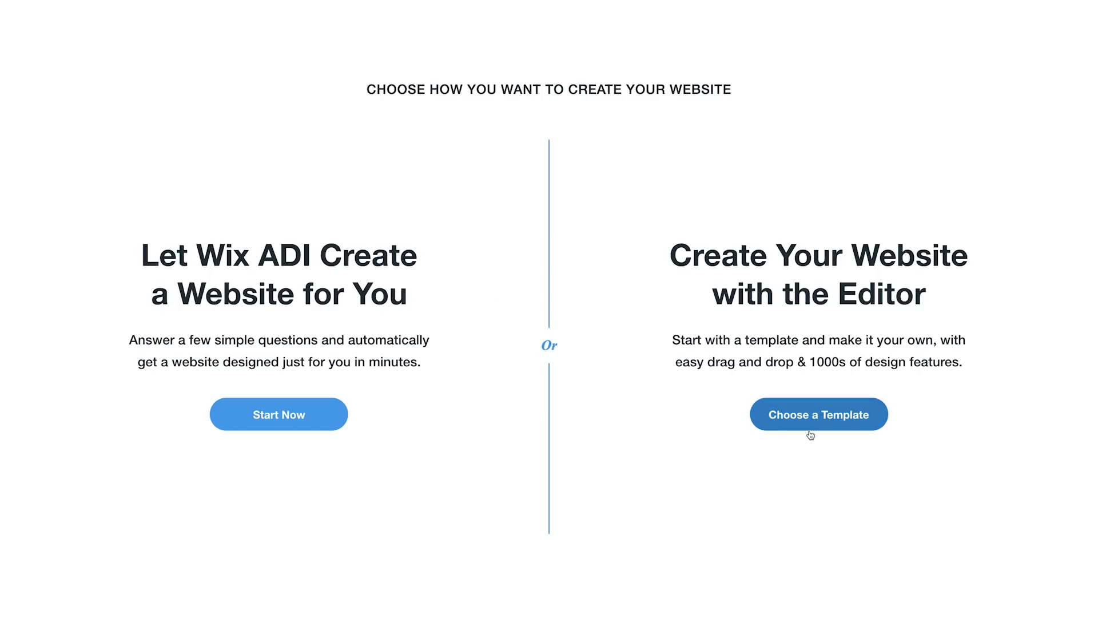
# - Browse Portfolio & CV templates and start editing the Maya Nelson project manager template
pyautogui.click(811, 421)
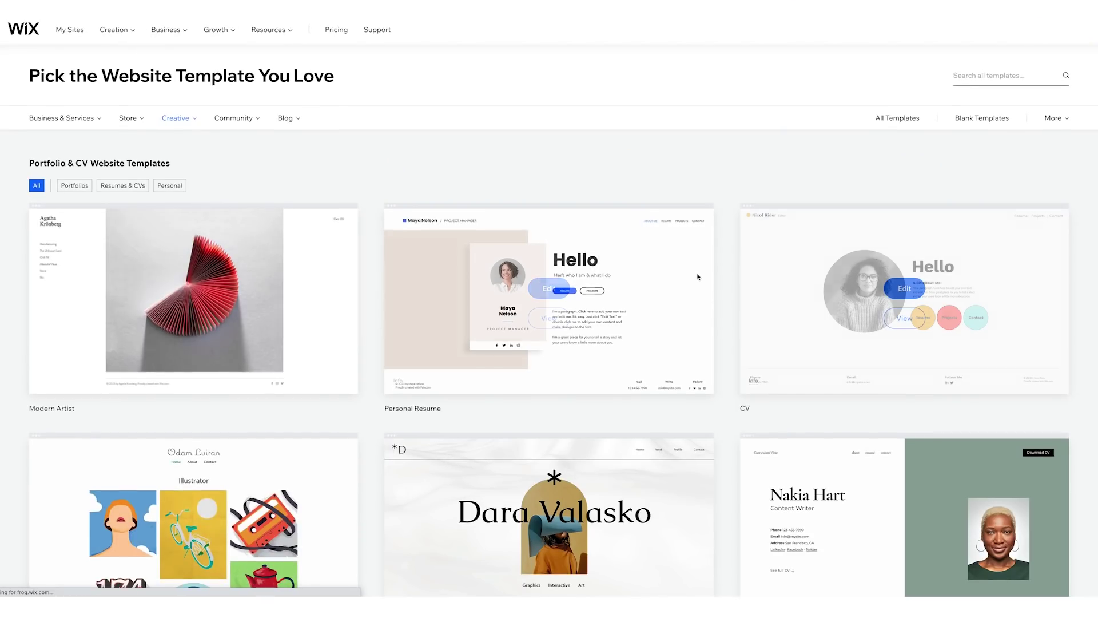
pyautogui.moveTo(99, 61)
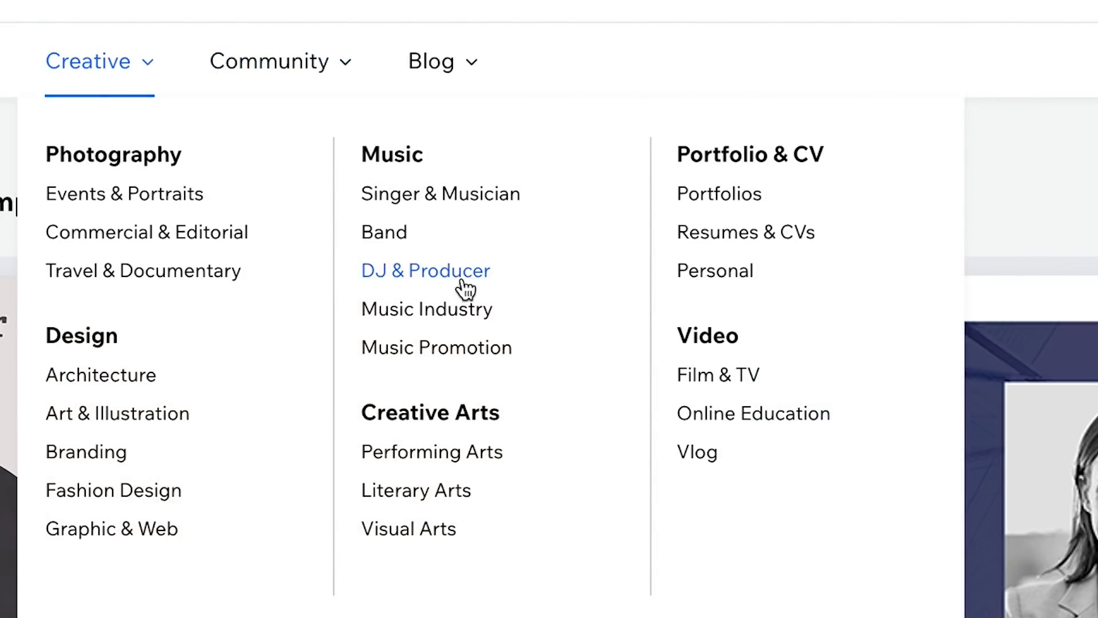
pyautogui.click(716, 163)
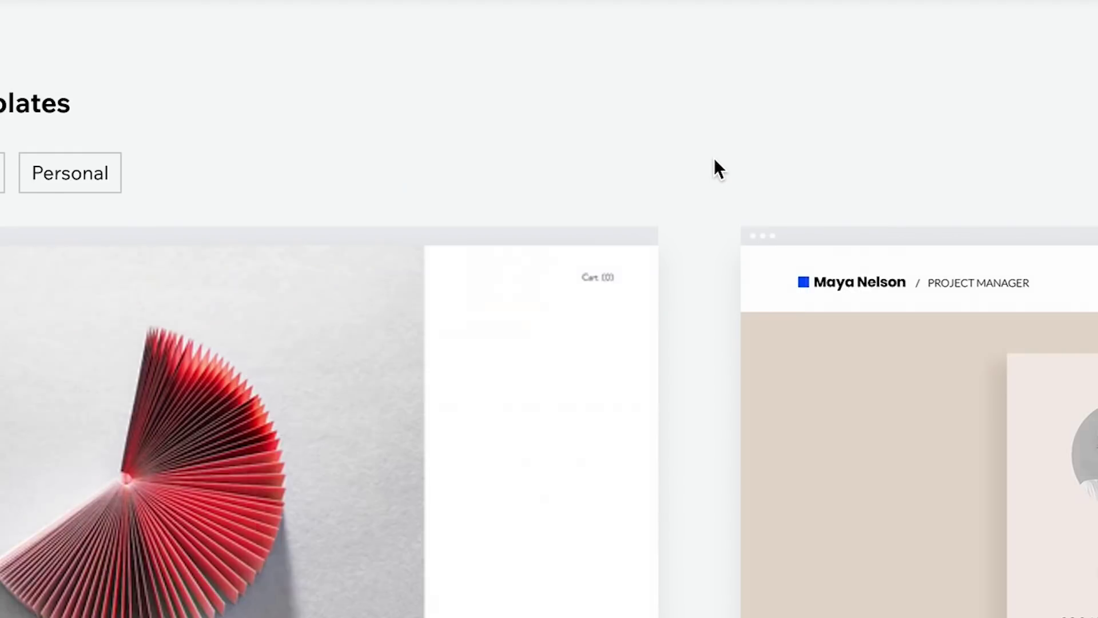
pyautogui.scroll(-2, 373, 151)
pyautogui.scroll(-3, 362, 203)
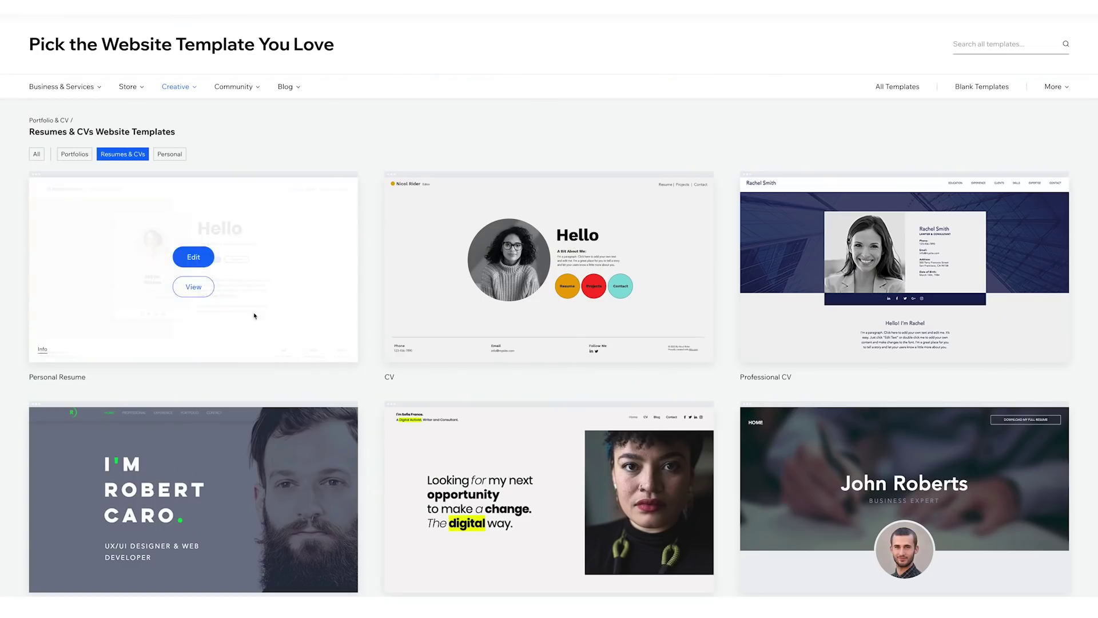
pyautogui.click(193, 256)
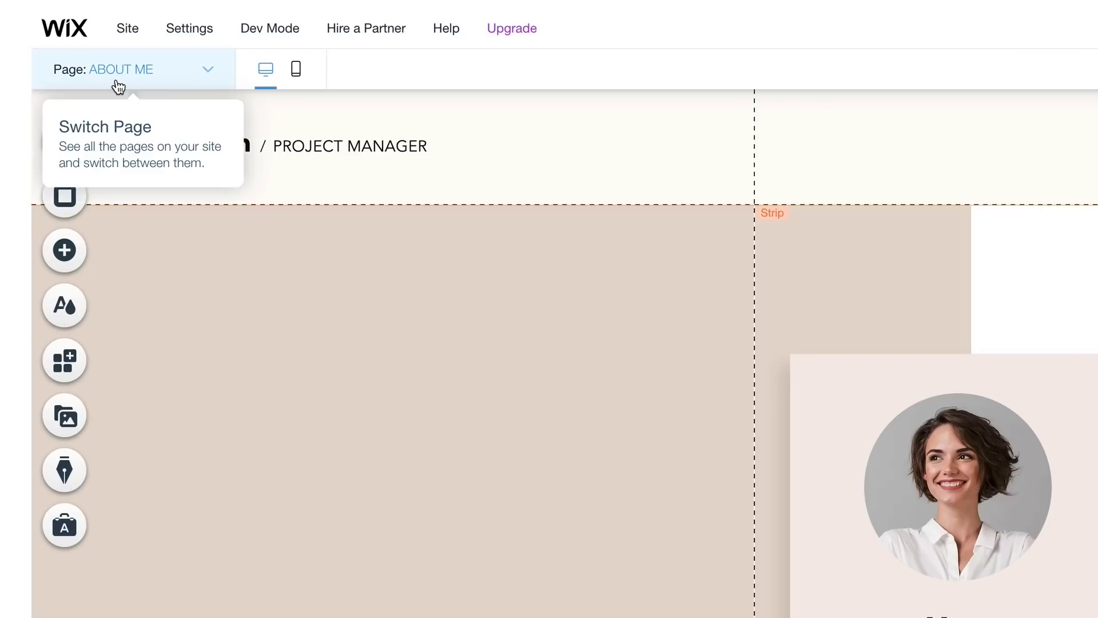
# - Rename the site pages to ABOUT, SOCCER and WARUBI SPORTS in the Pages panel
pyautogui.click(111, 74)
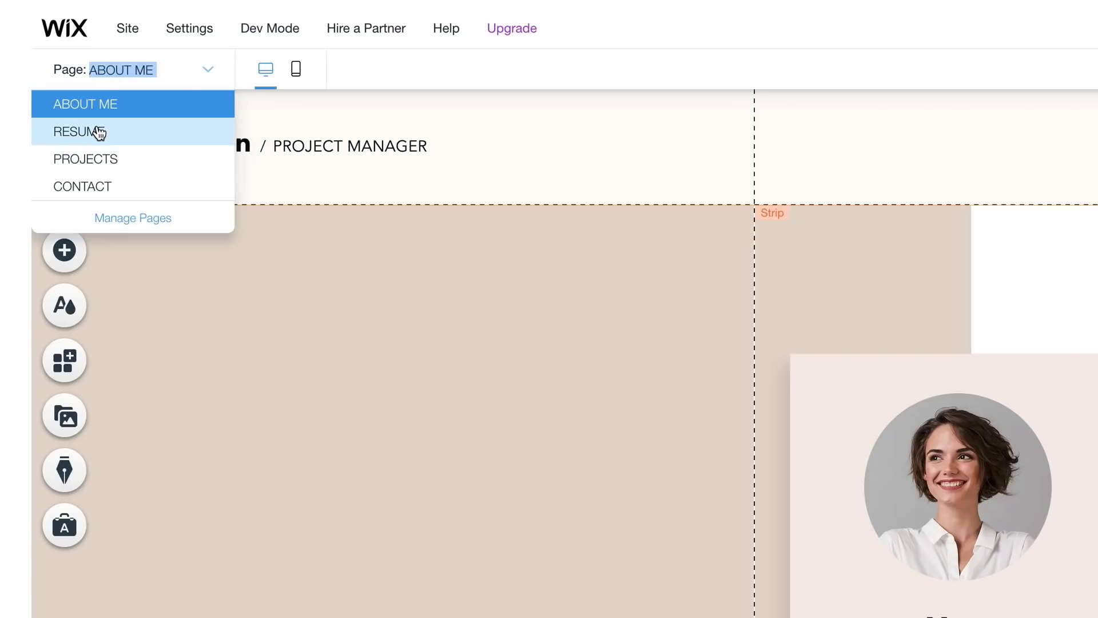
pyautogui.click(151, 217)
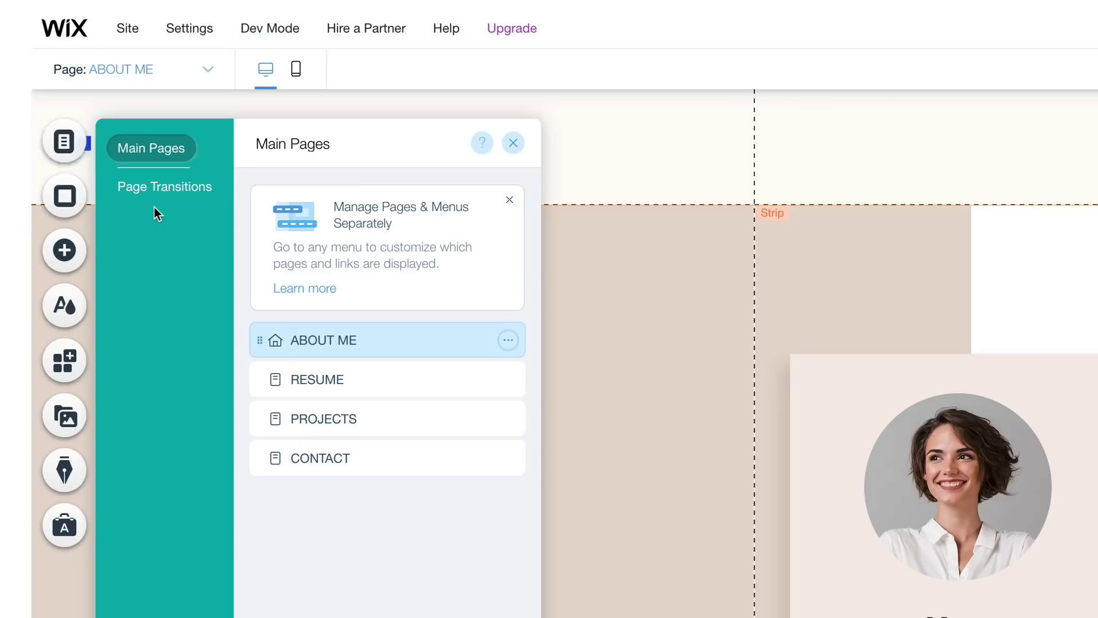
pyautogui.click(509, 342)
pyautogui.click(571, 433)
pyautogui.write('ABO')
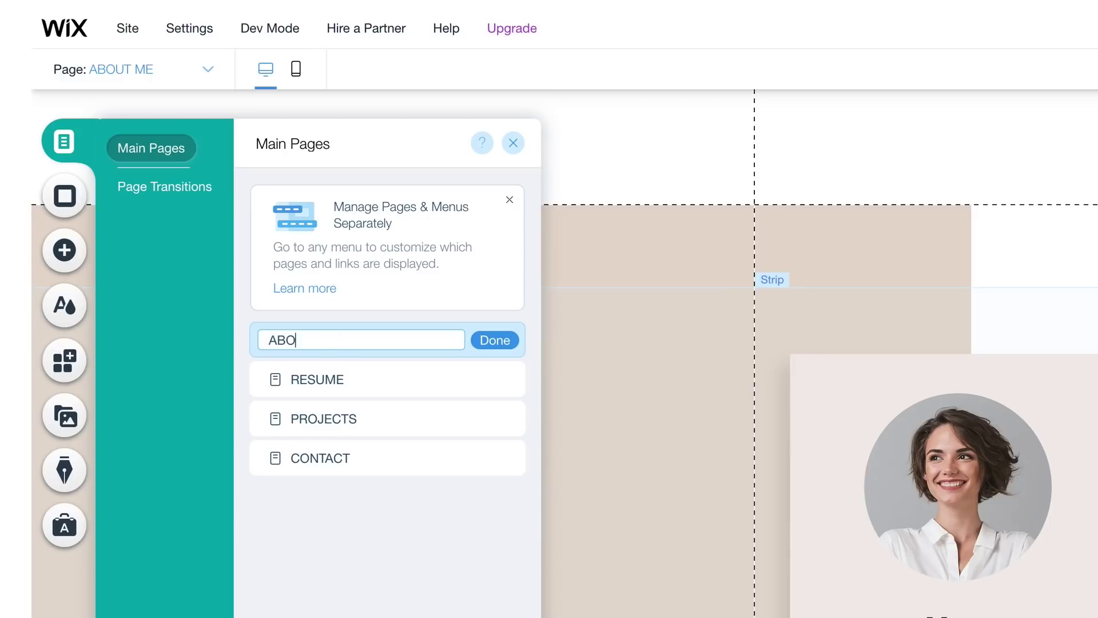
pyautogui.write('UT')
pyautogui.click(510, 340)
pyautogui.doubleClick(317, 380)
pyautogui.write('SOCCE')
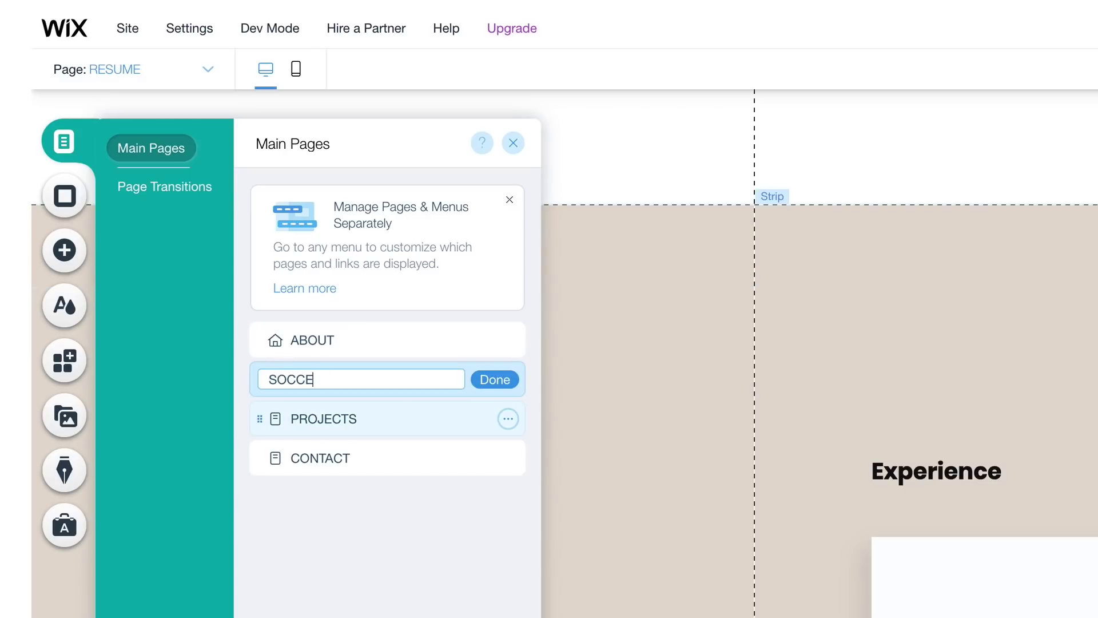
pyautogui.write('R')
pyautogui.click(491, 381)
pyautogui.click(508, 419)
pyautogui.click(576, 512)
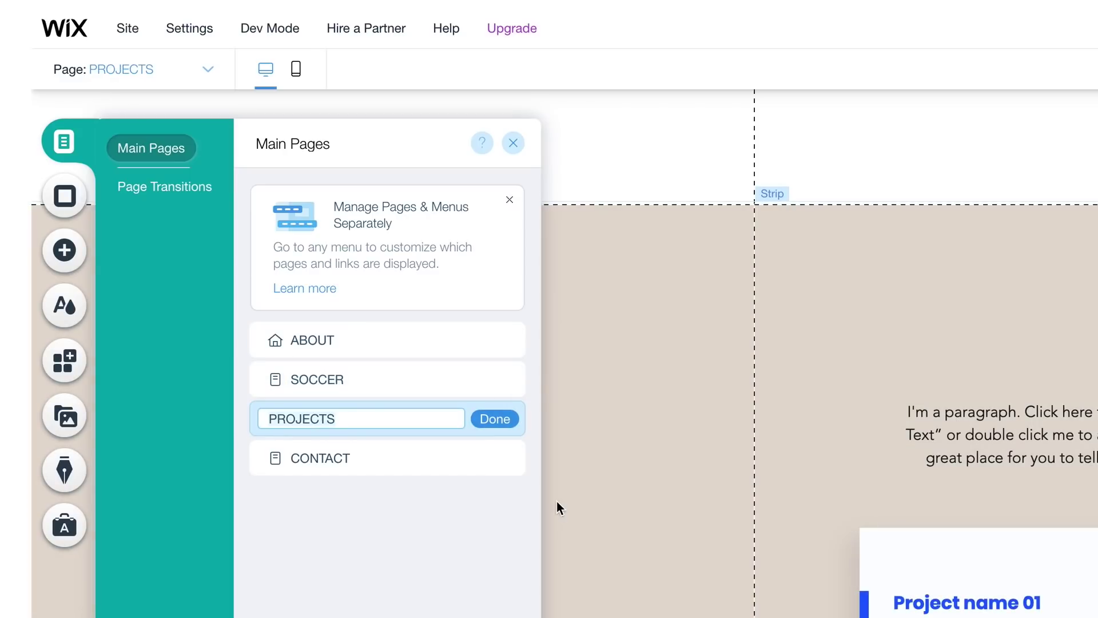
pyautogui.click(494, 420)
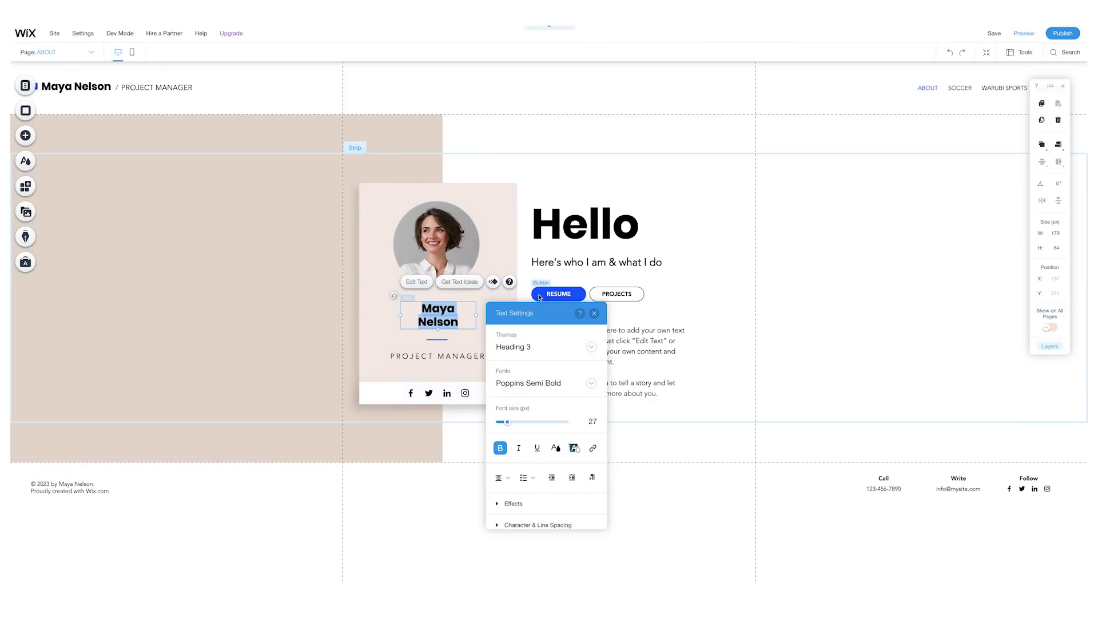
pyautogui.write('Herbert Biste')
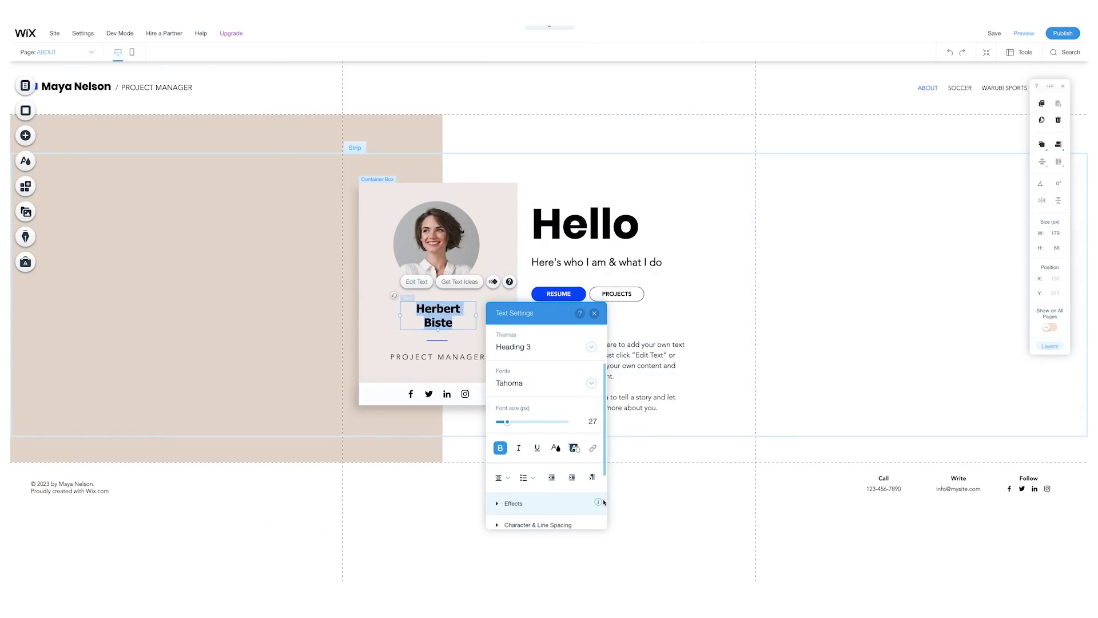
# - Retype the profile card's name and job title as Herbert Biste, Co-founder of WARUBI Sports
pyautogui.doubleClick(489, 355)
pyautogui.write('CO-FOUNDER')
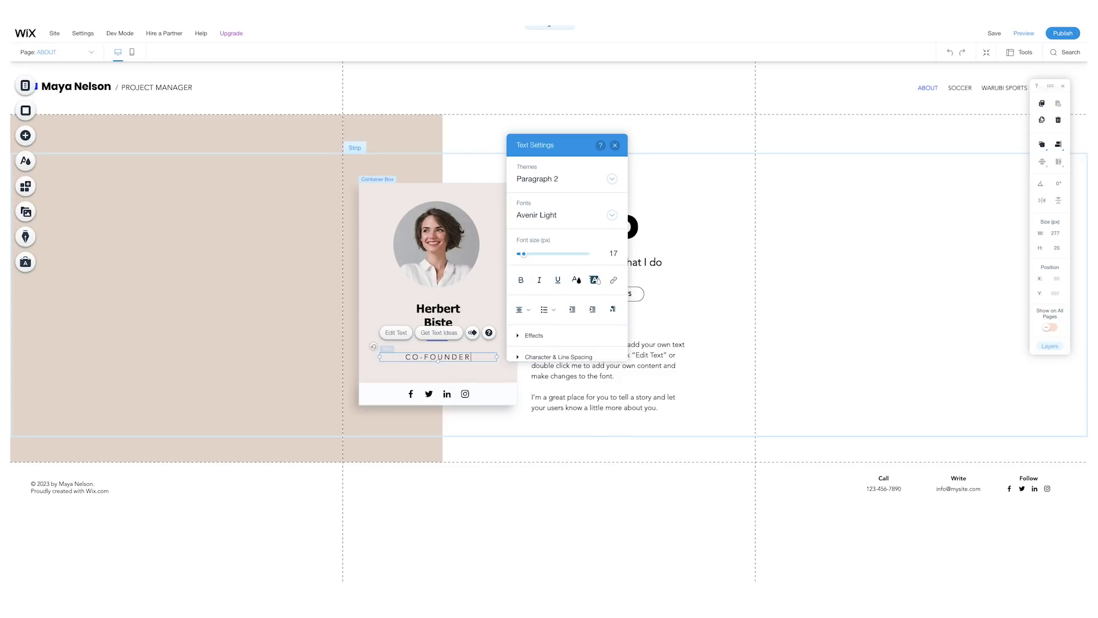
pyautogui.write('OF WARUBI SPORTS')
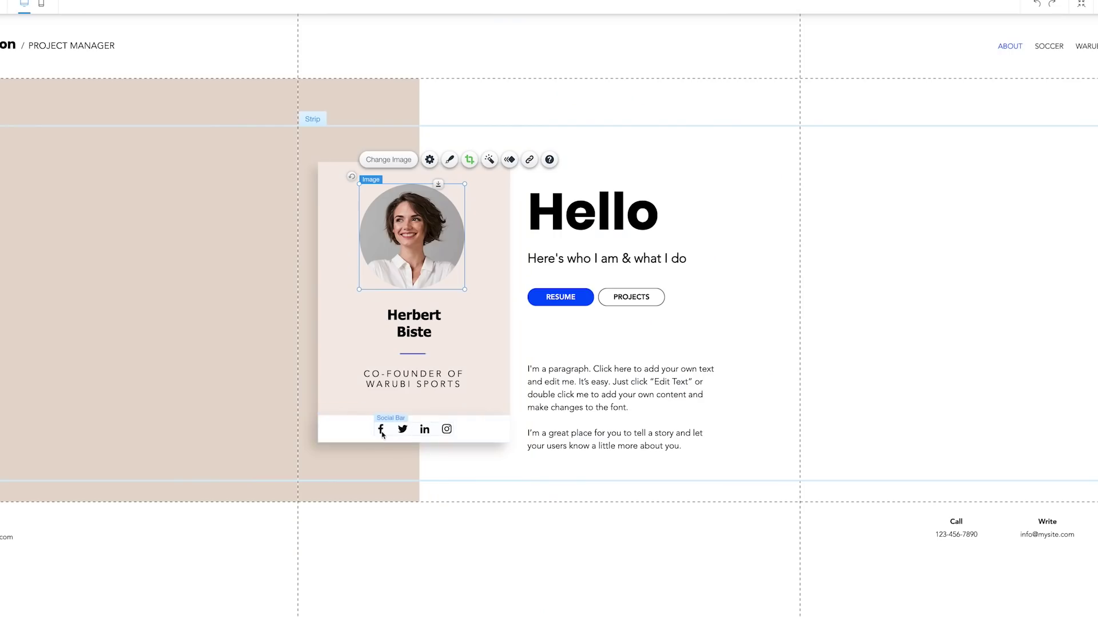
# - Remove Twitter from the social bar and order the icons with LinkedIn after Instagram
pyautogui.click(449, 430)
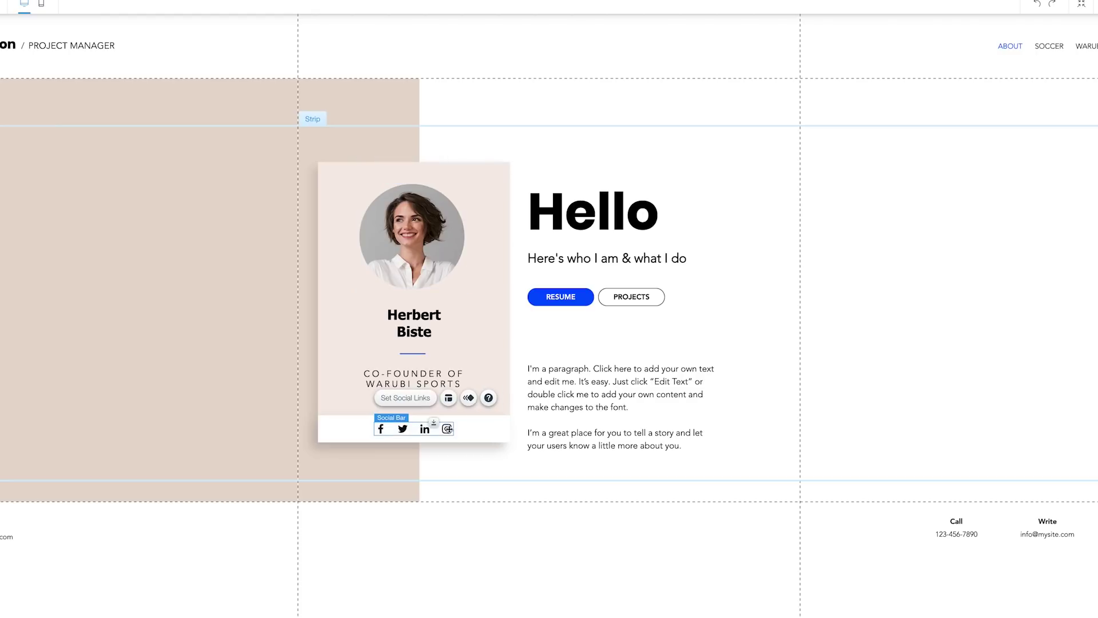
pyautogui.click(411, 398)
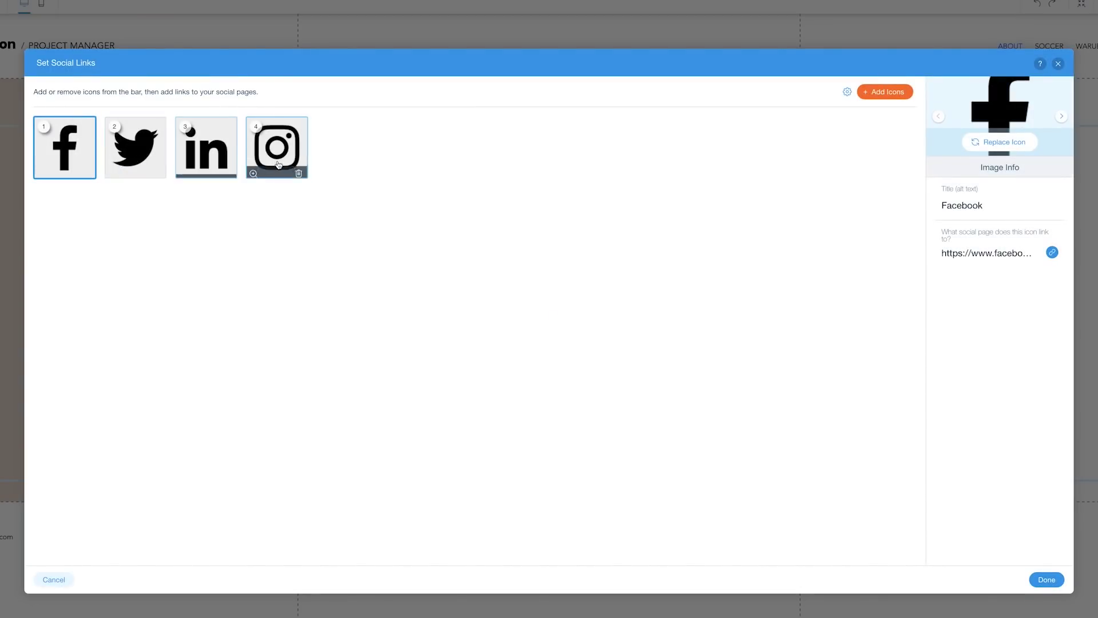
pyautogui.click(157, 169)
pyautogui.click(884, 91)
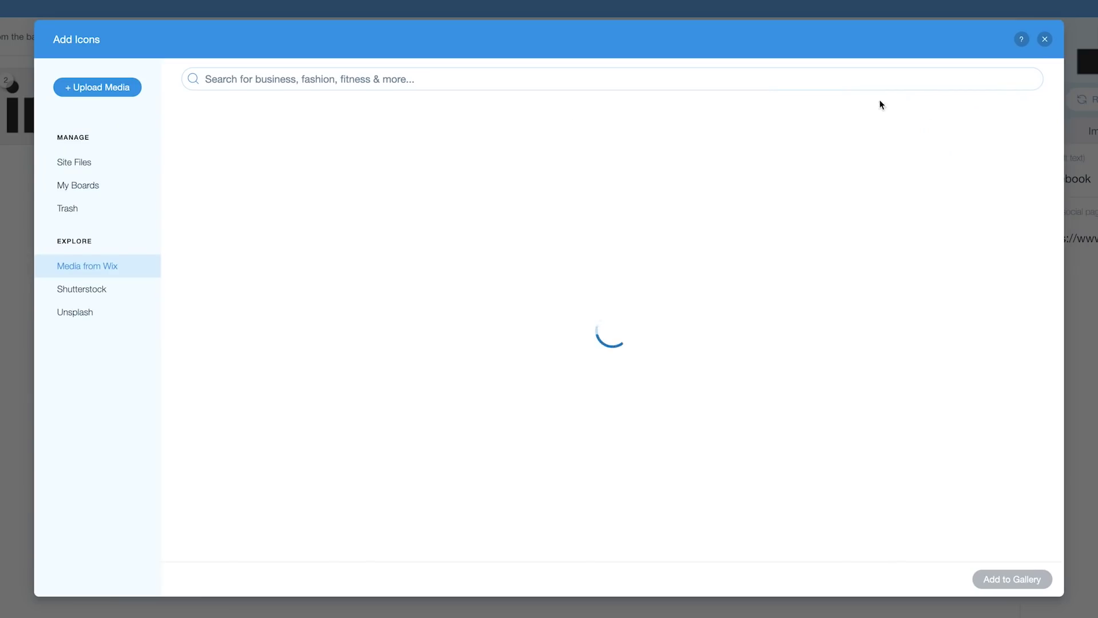
pyautogui.scroll(-1, 677, 394)
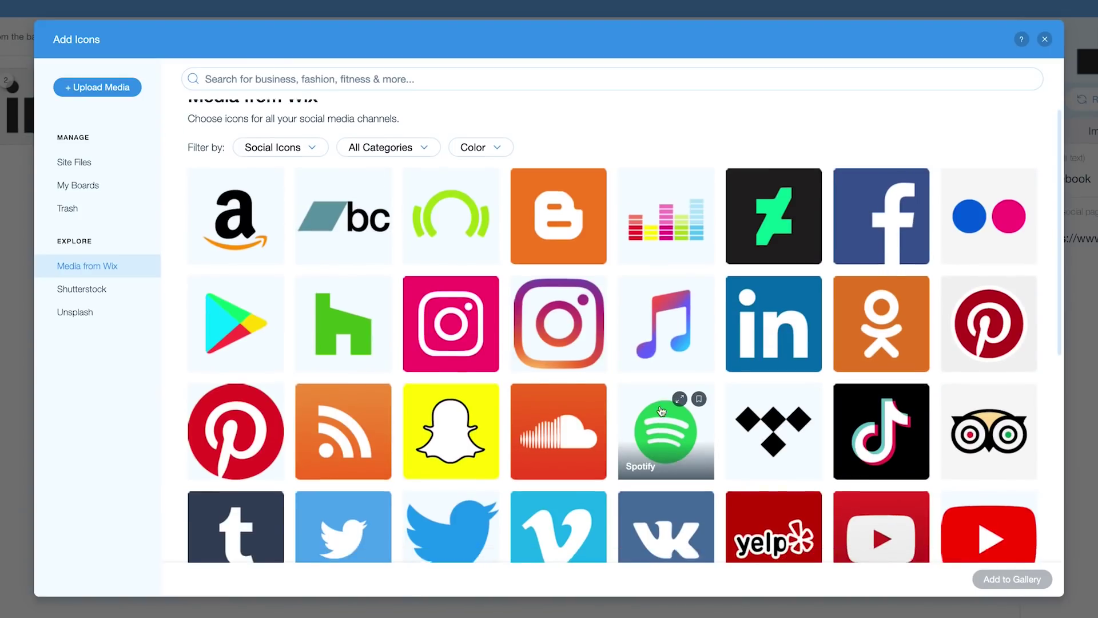
pyautogui.scroll(-2, 660, 411)
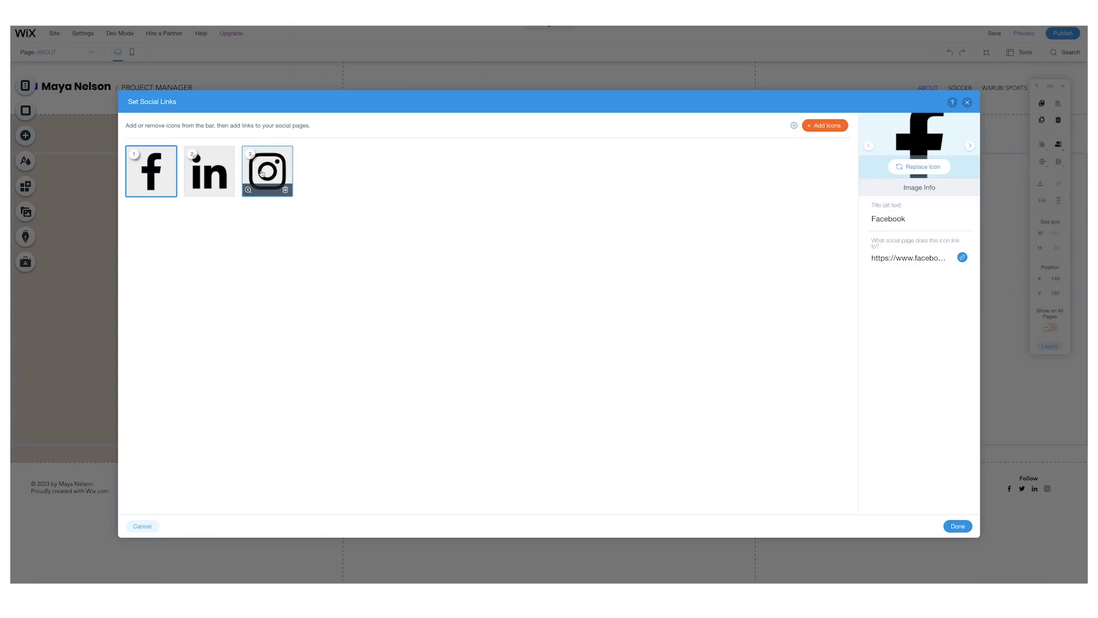
pyautogui.moveTo(205, 172)
pyautogui.mouseDown()
pyautogui.moveTo(215, 181)
pyautogui.moveTo(318, 177)
pyautogui.mouseUp()
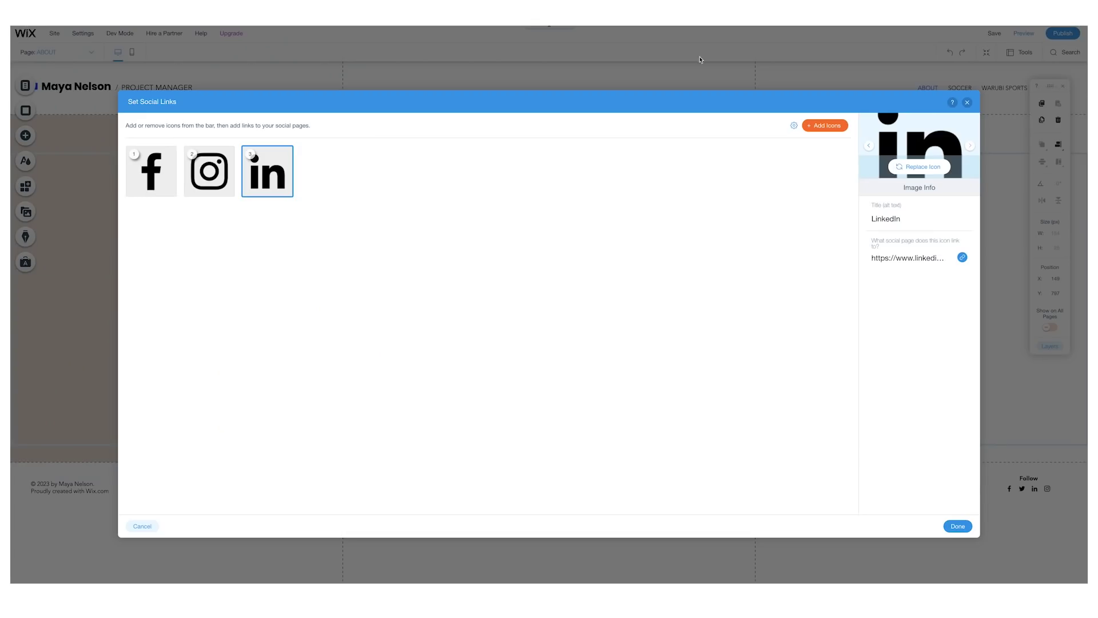
# - Set the LinkedIn link and the warubisports Instagram link, opening in a new window
pyautogui.click(927, 258)
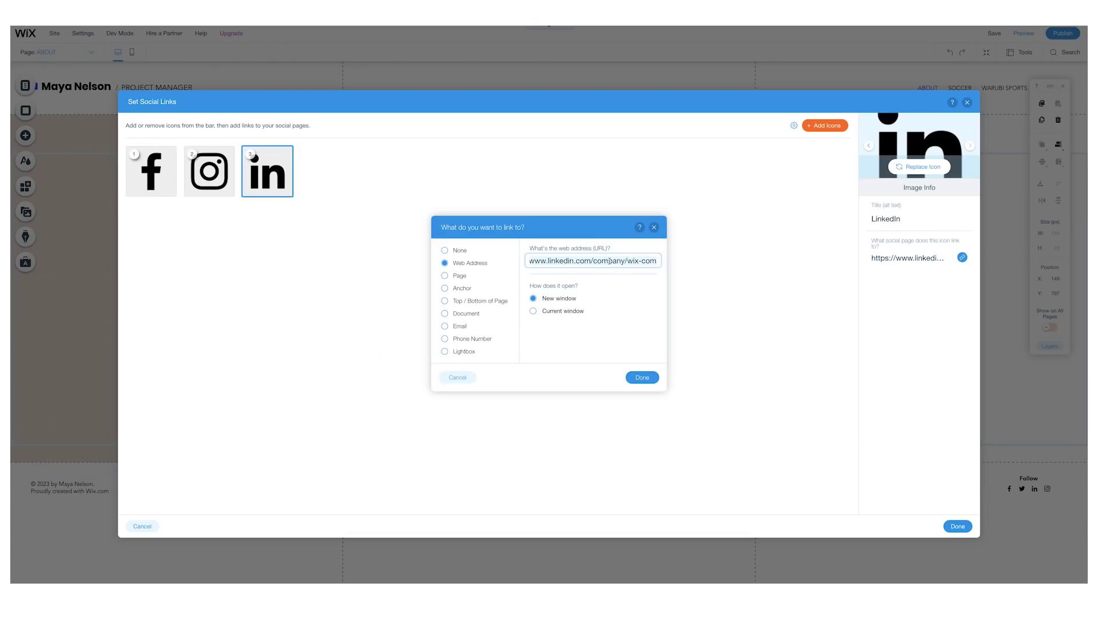
pyautogui.click(649, 384)
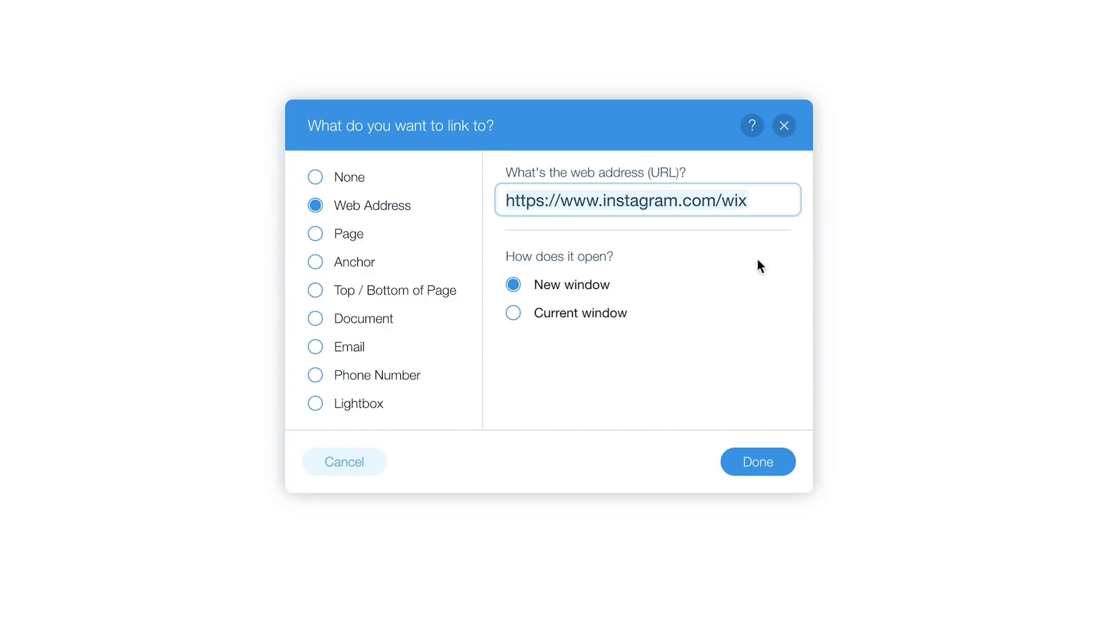
pyautogui.press('BackSpace')
pyautogui.press('BackSpace')
pyautogui.write('arubisports/')
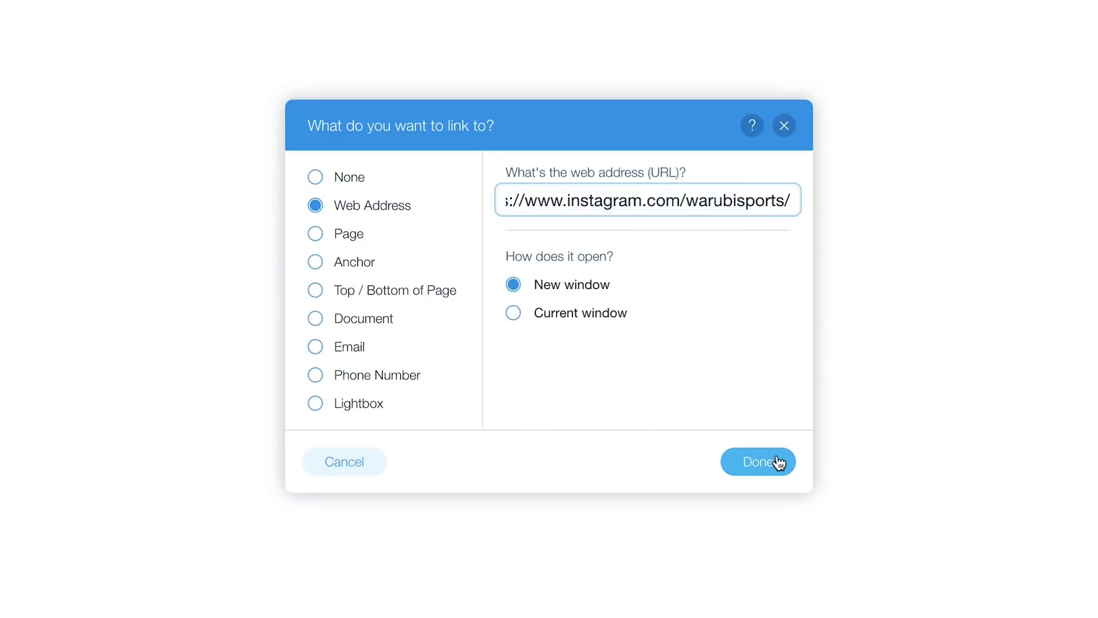
pyautogui.click(649, 378)
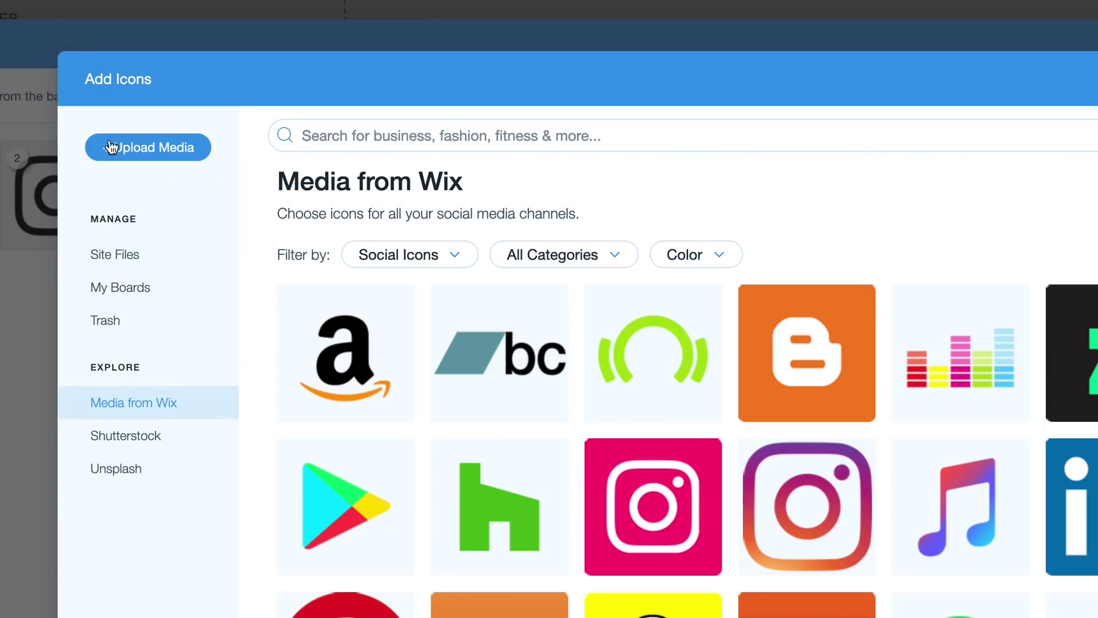
pyautogui.click(132, 155)
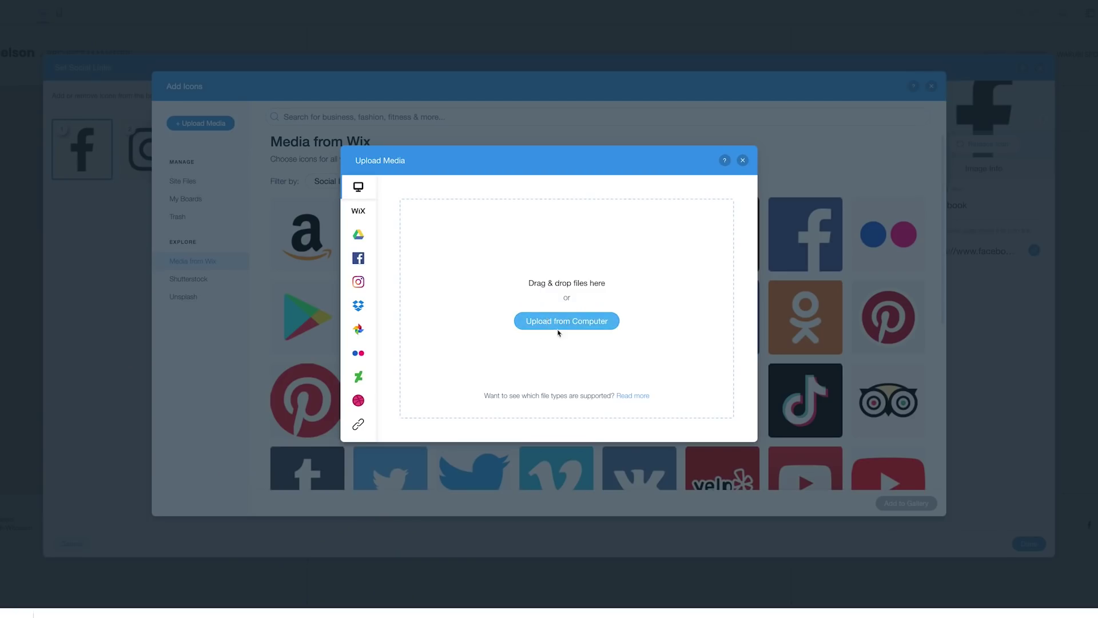
pyautogui.click(557, 327)
pyautogui.click(408, 233)
pyautogui.doubleClick(482, 221)
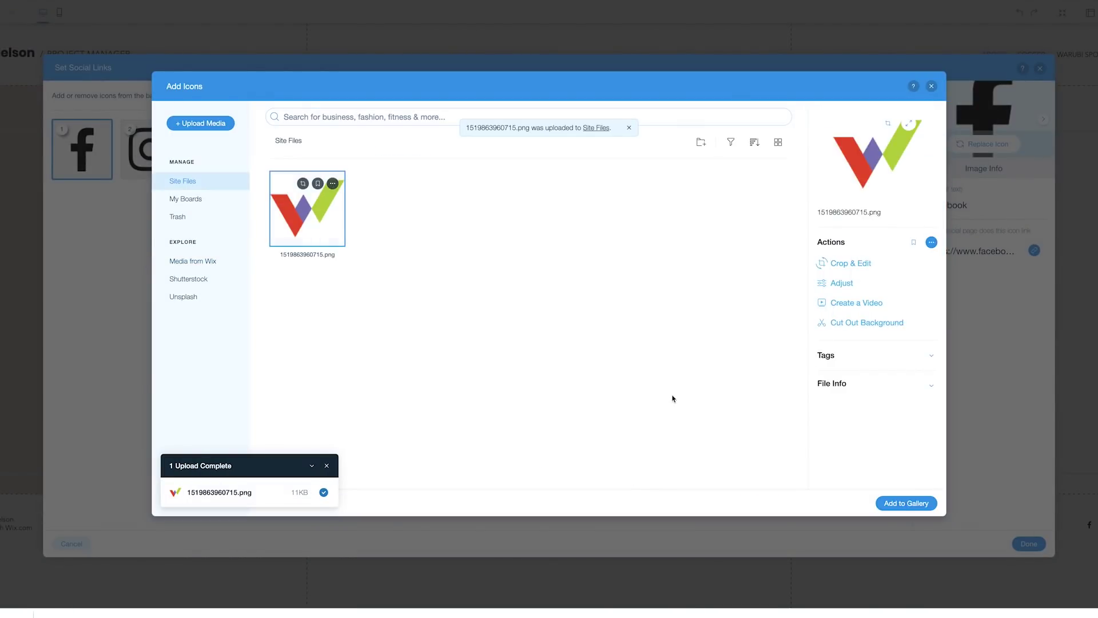
pyautogui.click(905, 508)
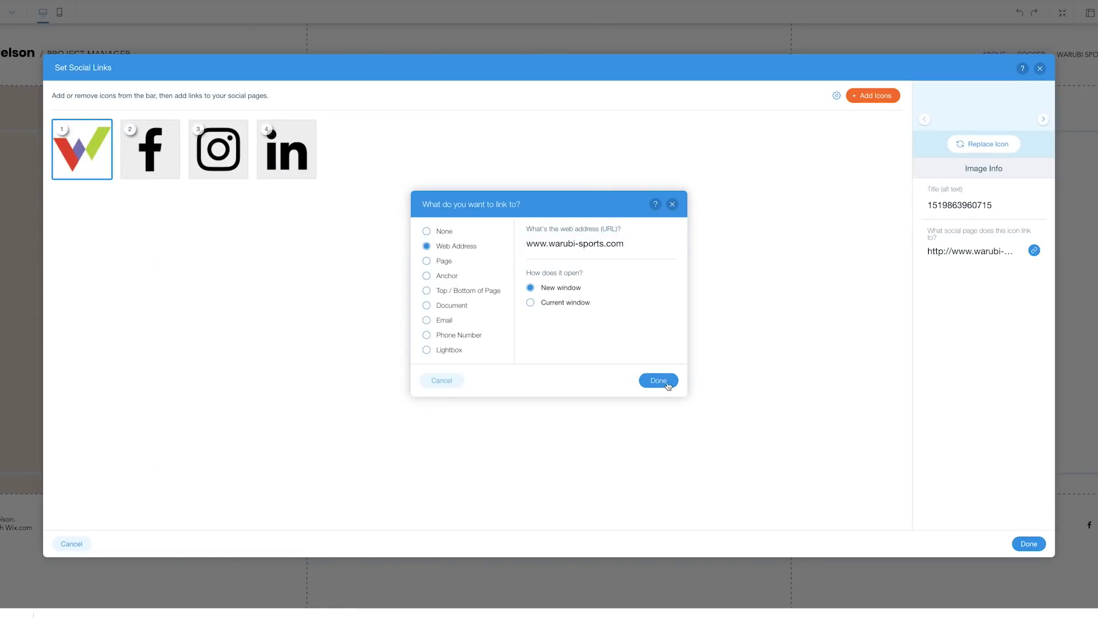
pyautogui.click(658, 381)
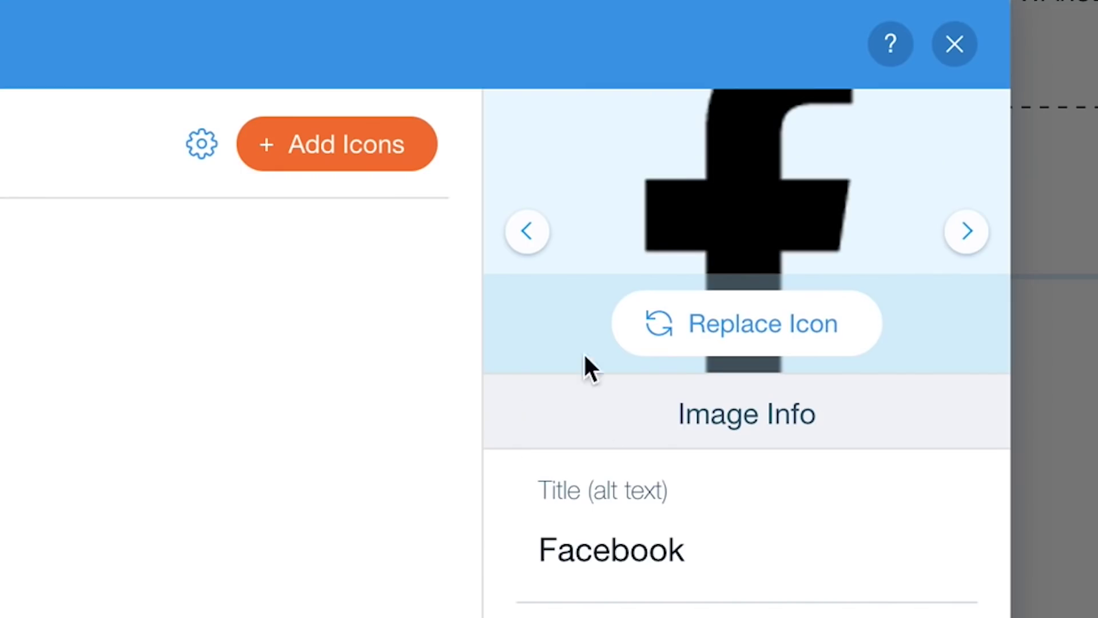
# - Replace the black Facebook, Instagram and LinkedIn icons with coloured versions
pyautogui.click(971, 146)
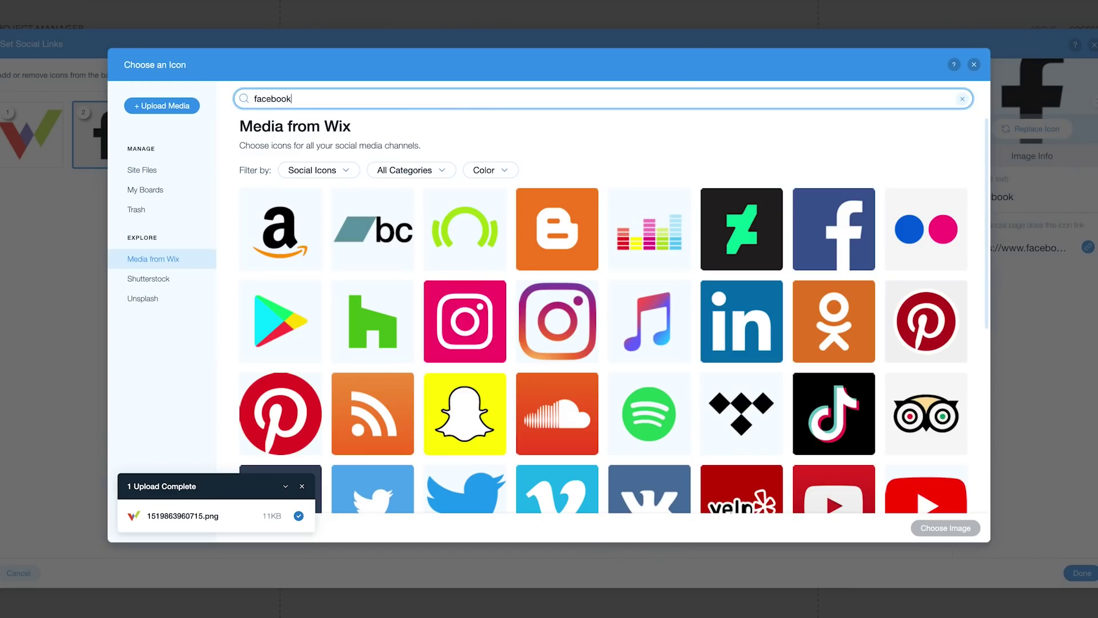
pyautogui.press('Return')
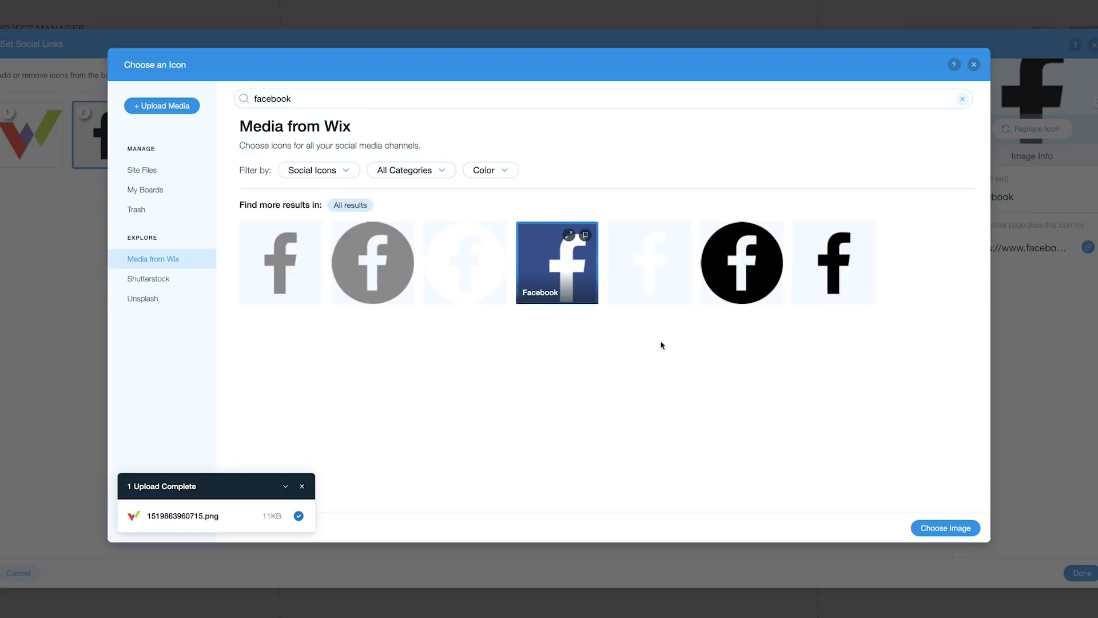
pyautogui.click(952, 529)
pyautogui.write('instagram')
pyautogui.press('Return')
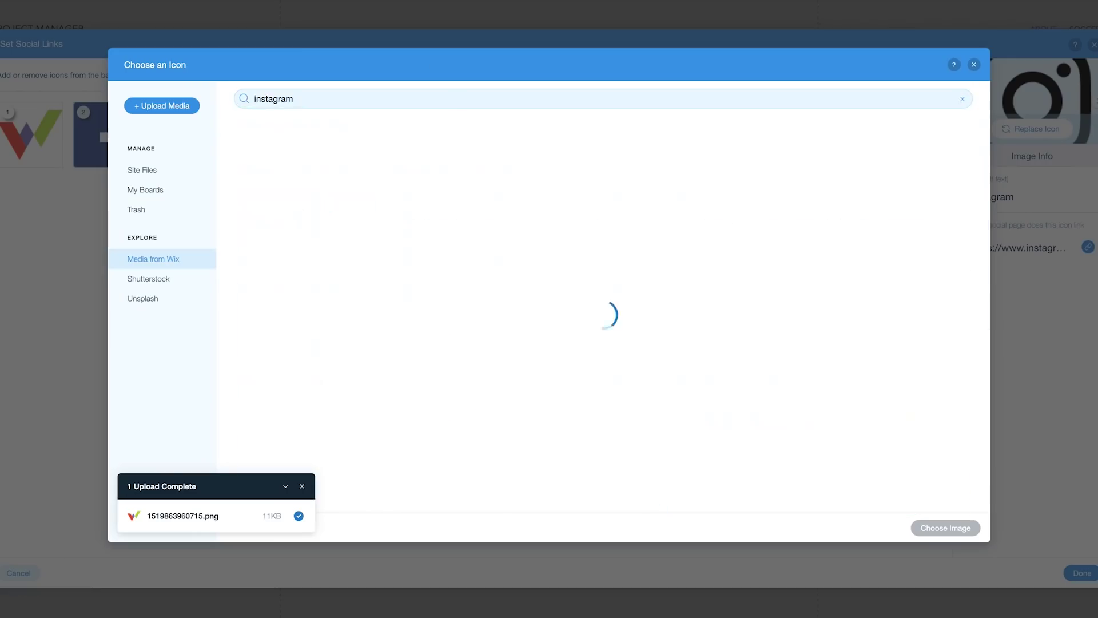
pyautogui.click(945, 527)
pyautogui.click(1036, 129)
pyautogui.write('linkedin')
pyautogui.press('Return')
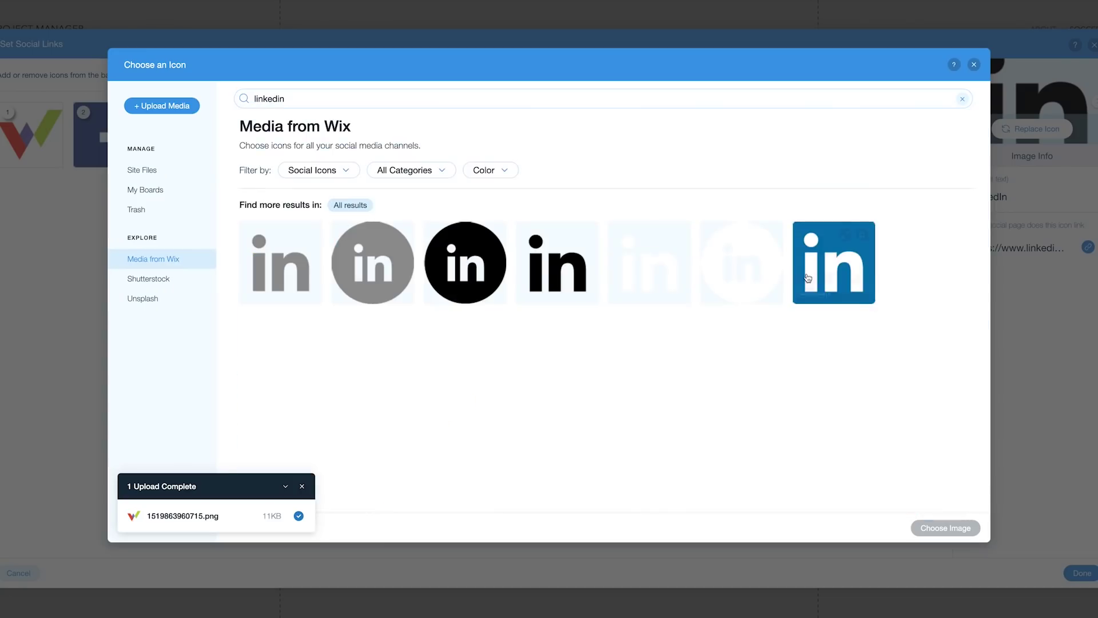
pyautogui.click(945, 527)
pyautogui.click(1083, 571)
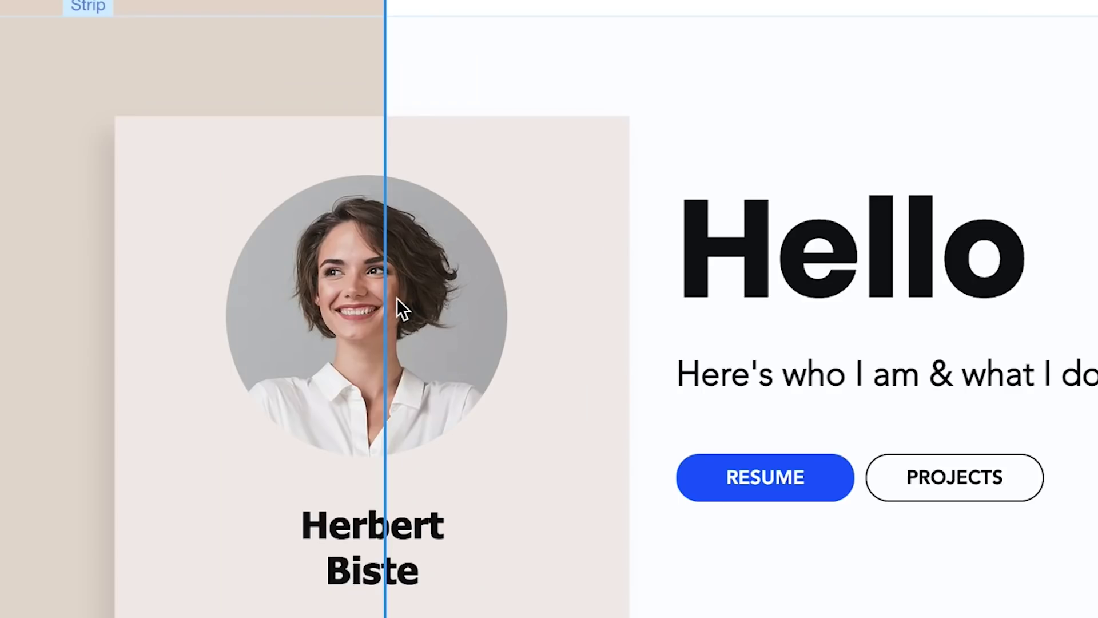
# - Upload a new photo of Herbert for the profile card portrait and open it for editing
pyautogui.click(274, 182)
pyautogui.doubleClick(321, 312)
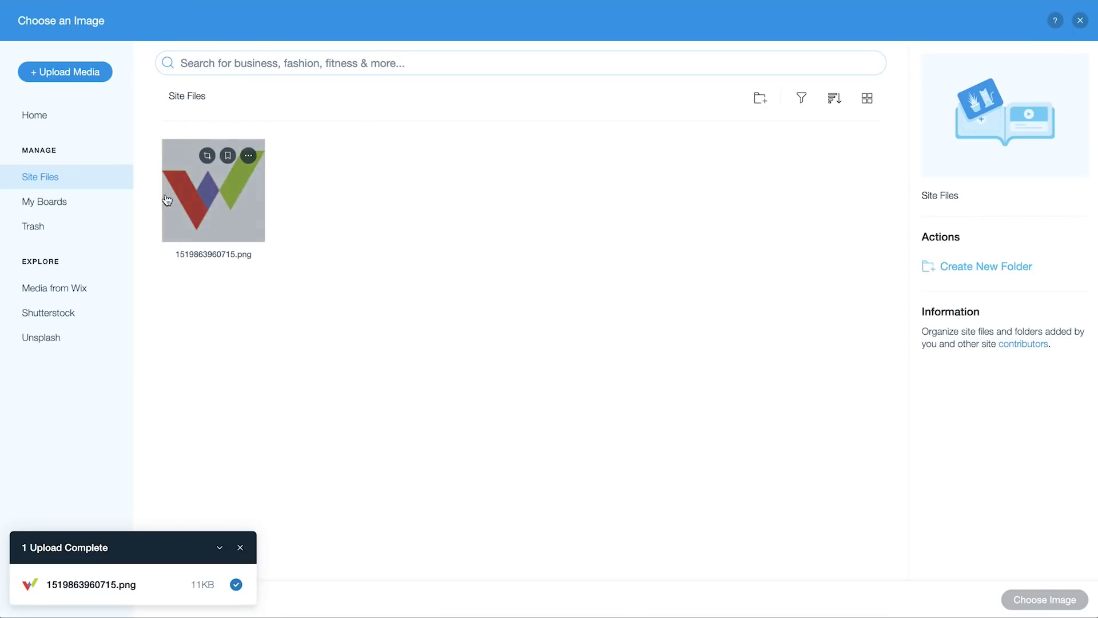
pyautogui.click(94, 70)
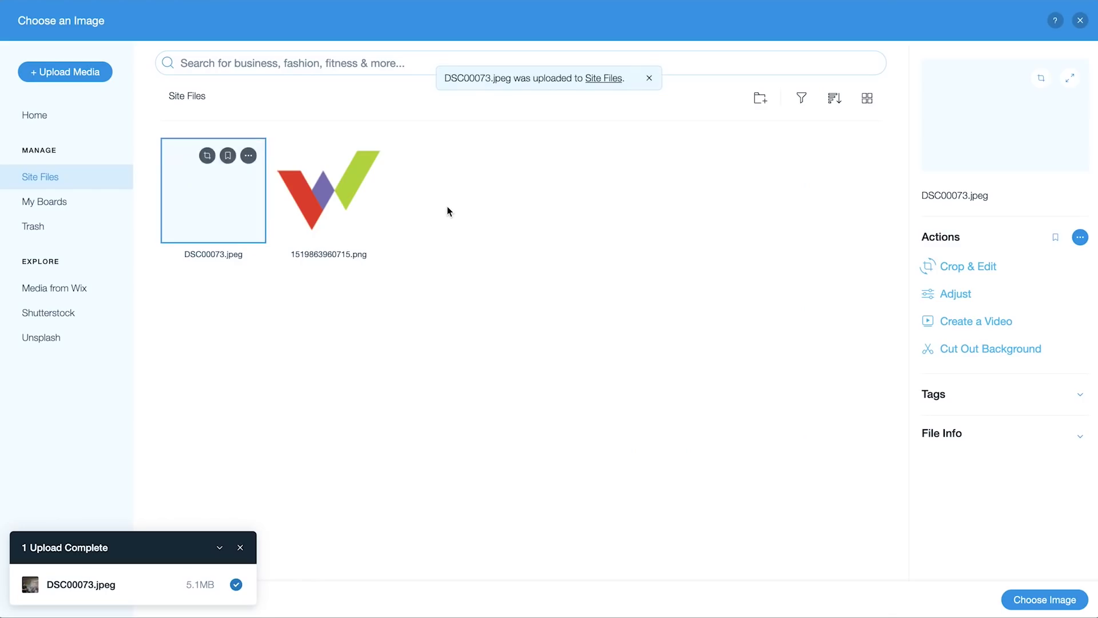
pyautogui.click(974, 272)
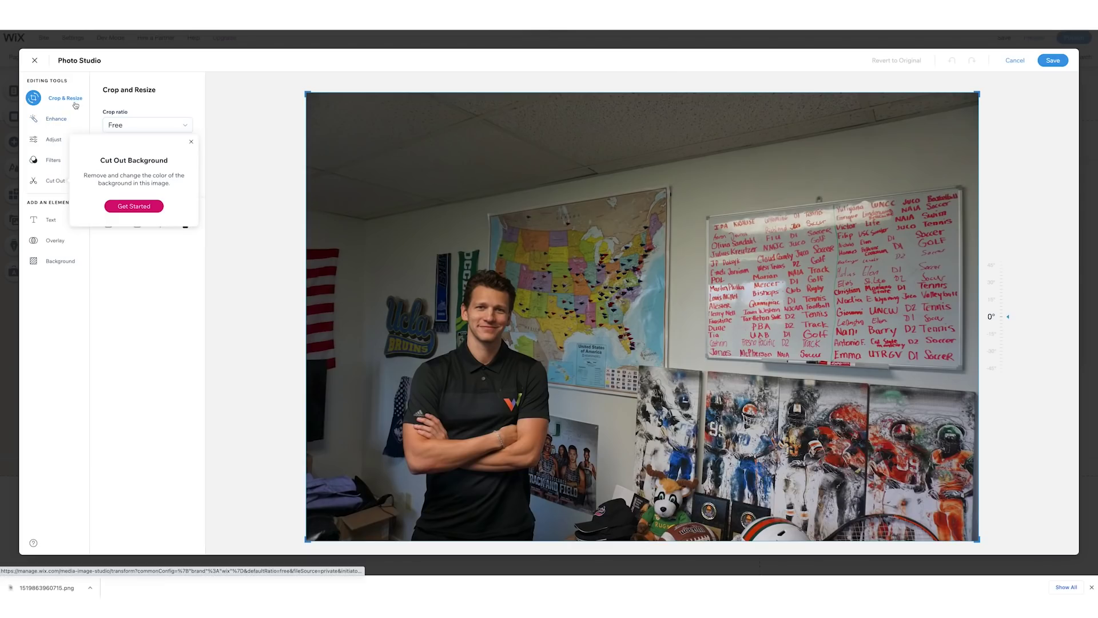
pyautogui.click(191, 141)
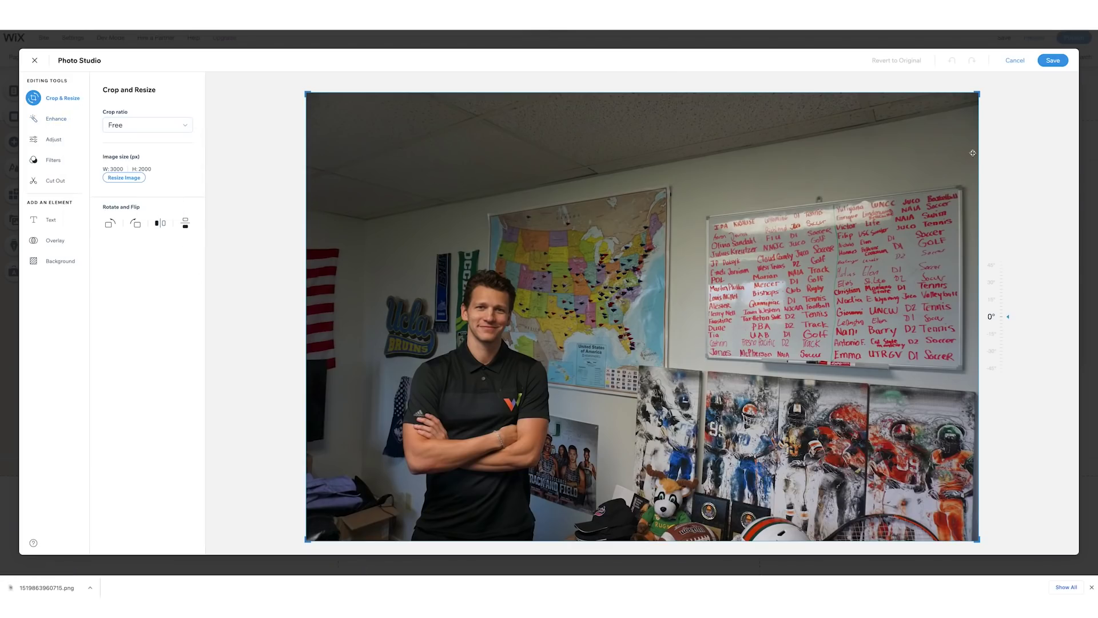
# - Crop the photo tighter, try a warm filter, then keep the original colours
pyautogui.moveTo(978, 93); pyautogui.dragTo(651, 231)
pyautogui.moveTo(392, 539); pyautogui.dragTo(433, 460)
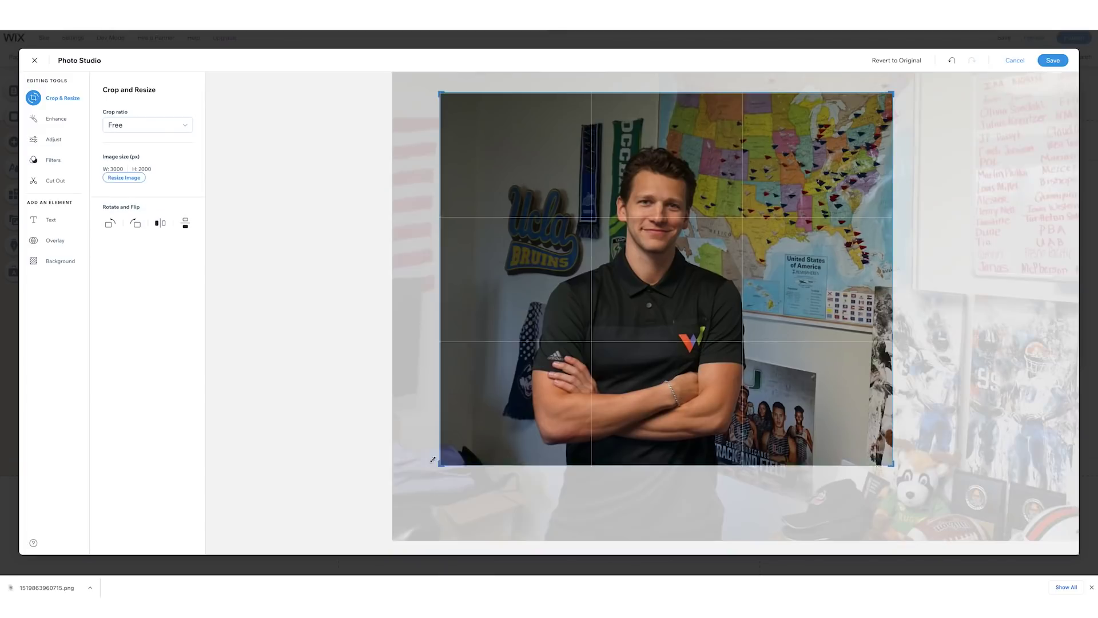
pyautogui.click(54, 139)
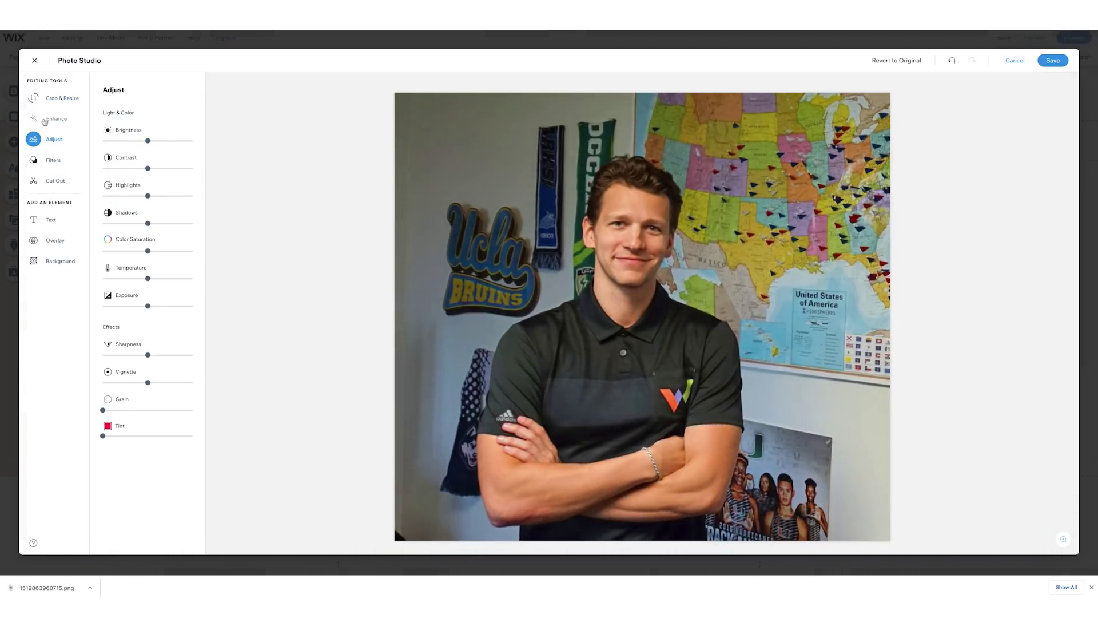
pyautogui.click(53, 160)
pyautogui.click(148, 242)
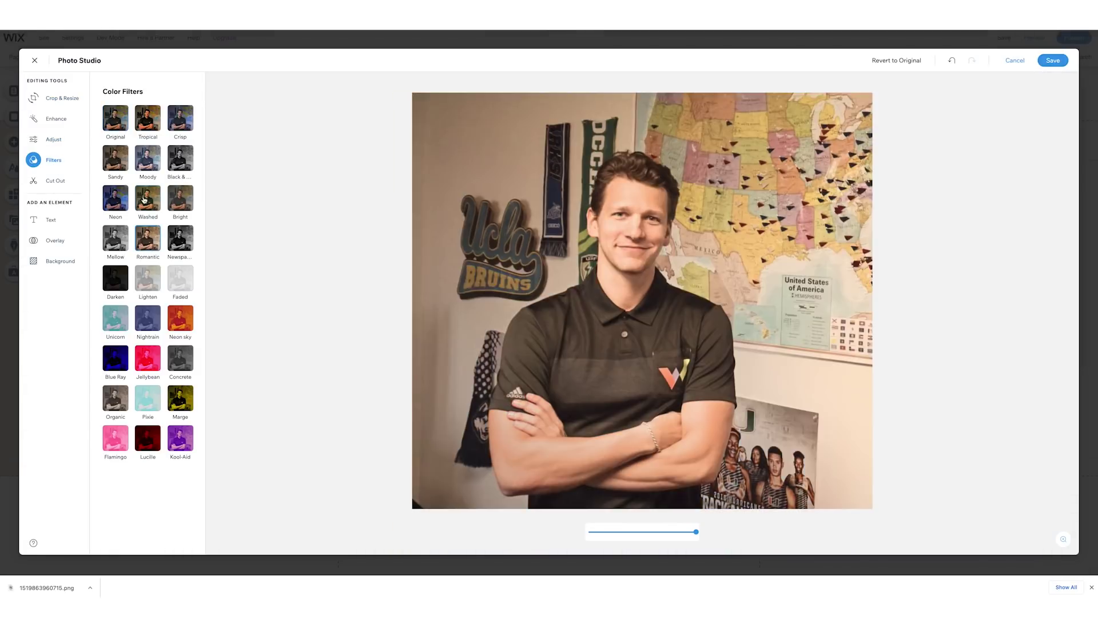
pyautogui.click(116, 120)
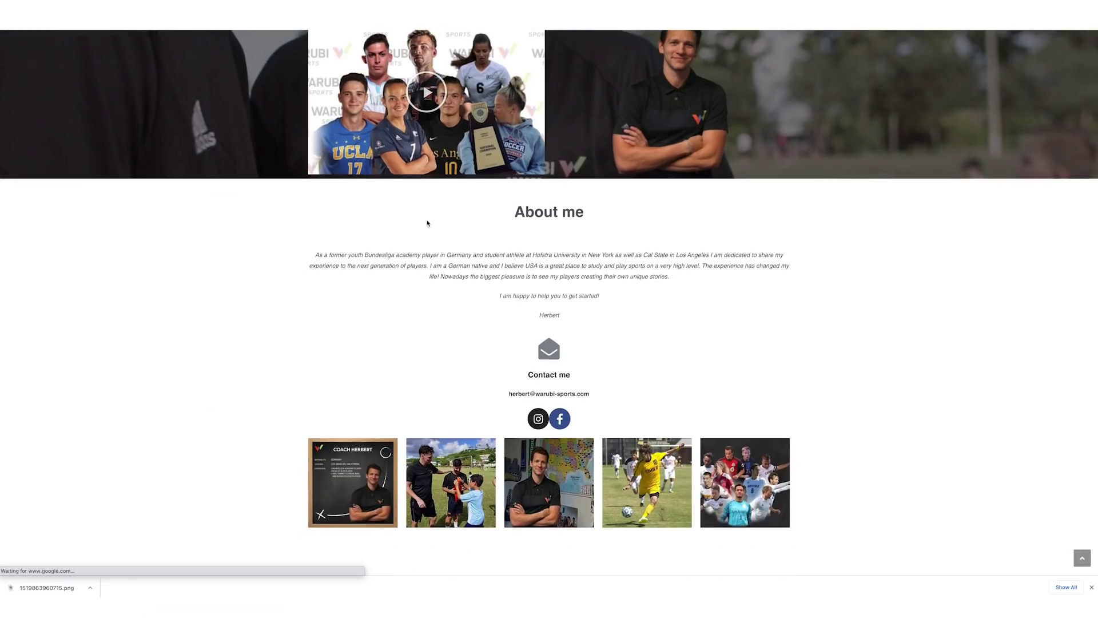
# - Paste Herbert's About me paragraph into the intro and retitle the heading to About
pyautogui.moveTo(315, 253); pyautogui.dragTo(672, 267)
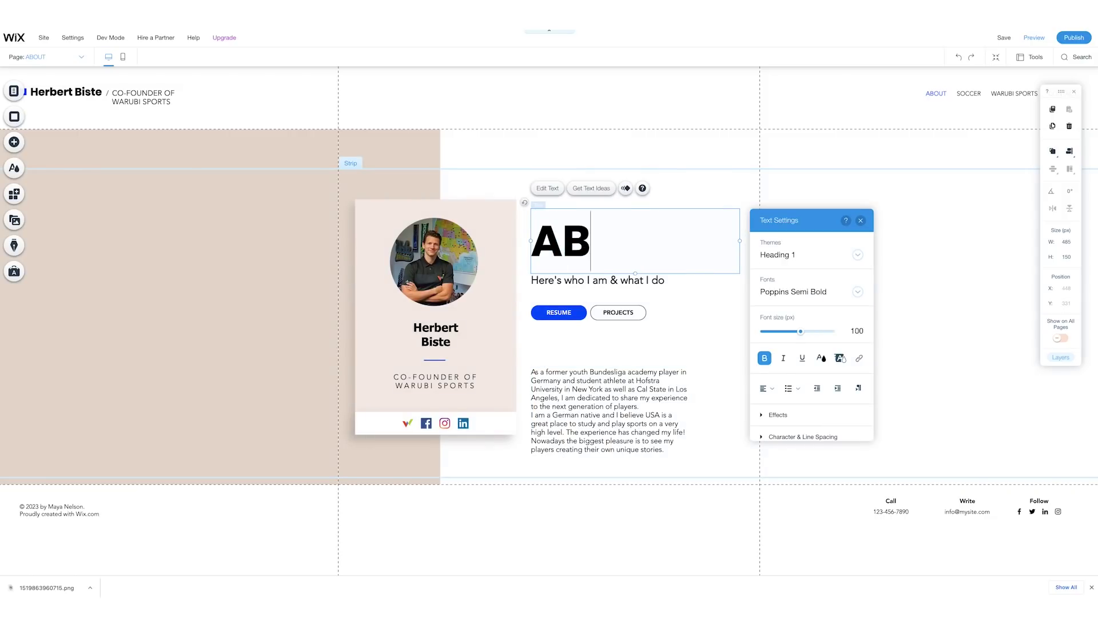
pyautogui.hotkey('ctrl', 'z')
pyautogui.write('About')
pyautogui.click(645, 281)
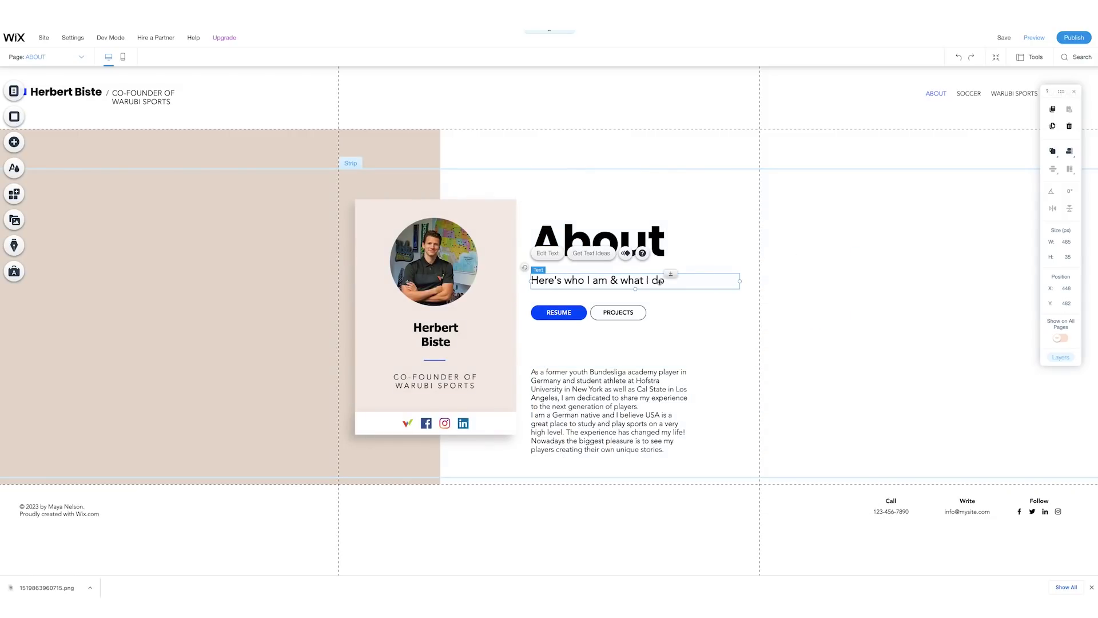
pyautogui.click(407, 140)
pyautogui.click(396, 139)
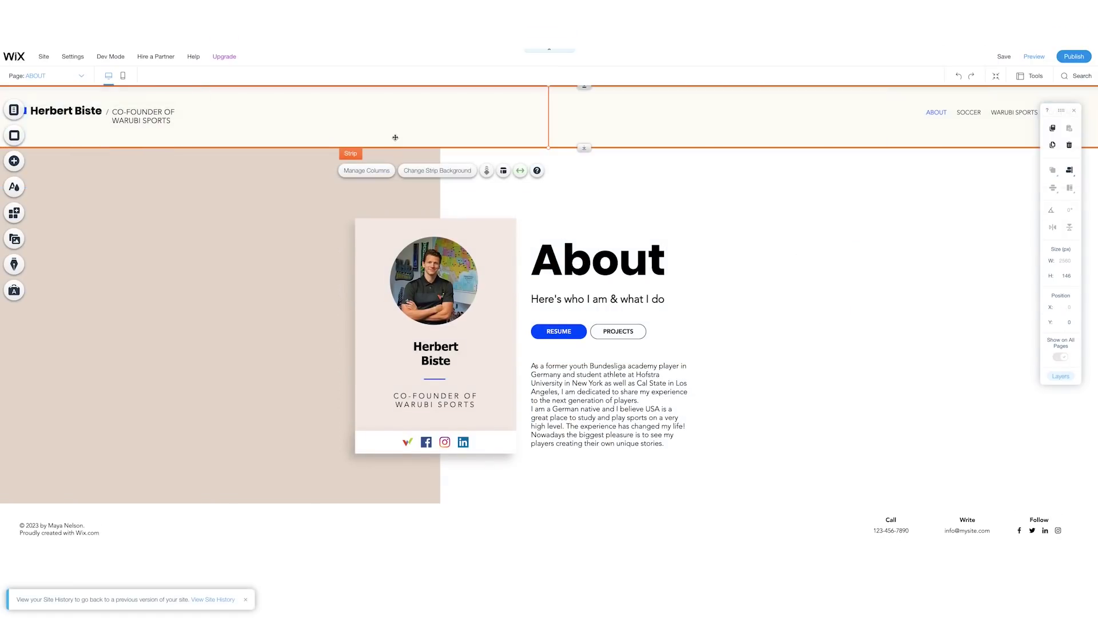
# - Set a stock soccer-ball-on-grass photo as the header strip background, cropped to its upper band
pyautogui.click(427, 172)
pyautogui.click(303, 337)
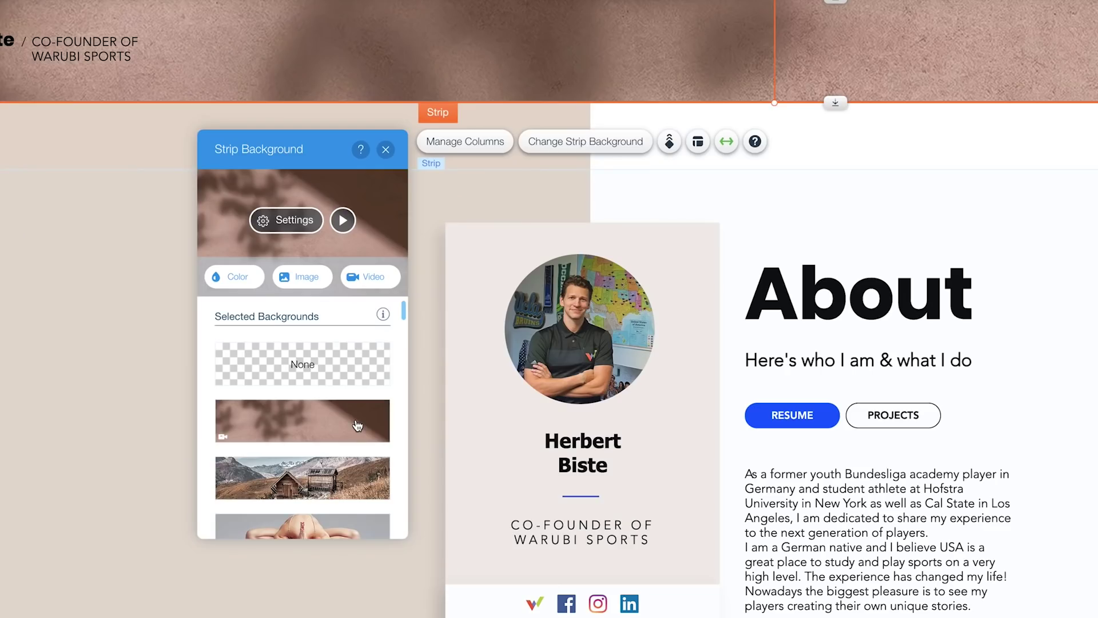
pyautogui.scroll(-5, 357, 426)
pyautogui.scroll(-5, 357, 425)
pyautogui.scroll(-8, 357, 426)
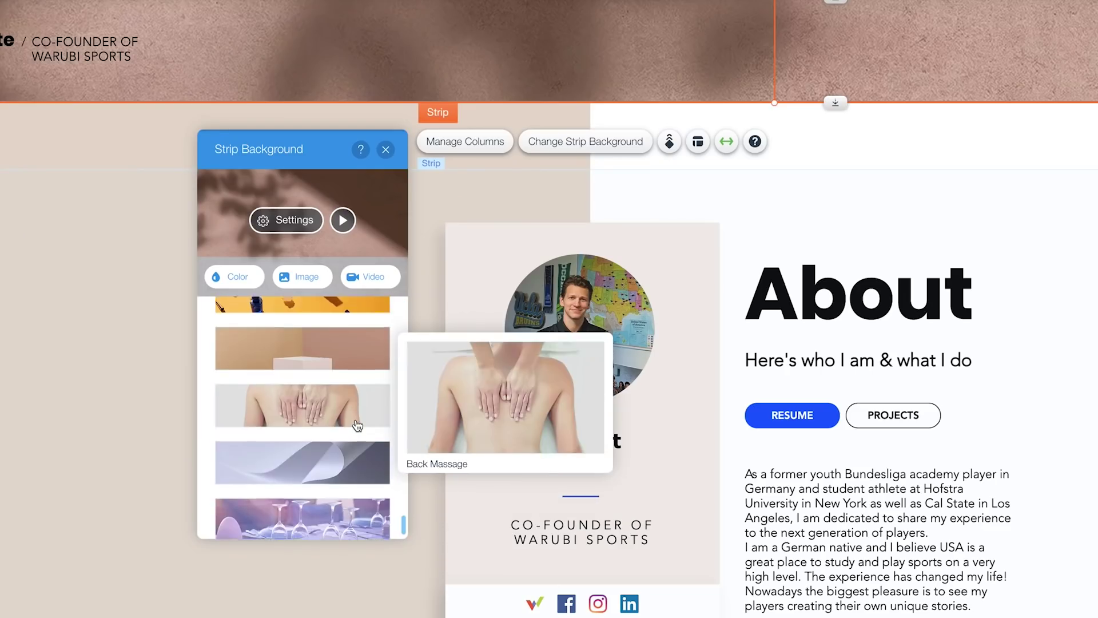
pyautogui.scroll(5, 358, 426)
pyautogui.scroll(5, 357, 426)
pyautogui.scroll(8, 357, 426)
pyautogui.click(321, 284)
pyautogui.write('soccer')
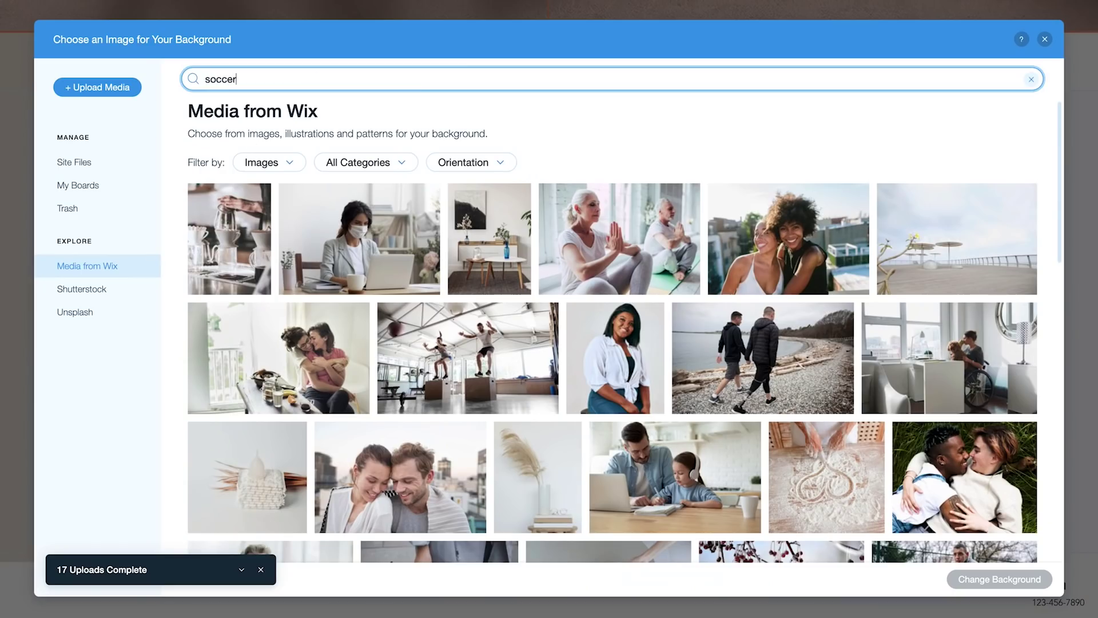
pyautogui.press('Return')
pyautogui.scroll(-1, 700, 463)
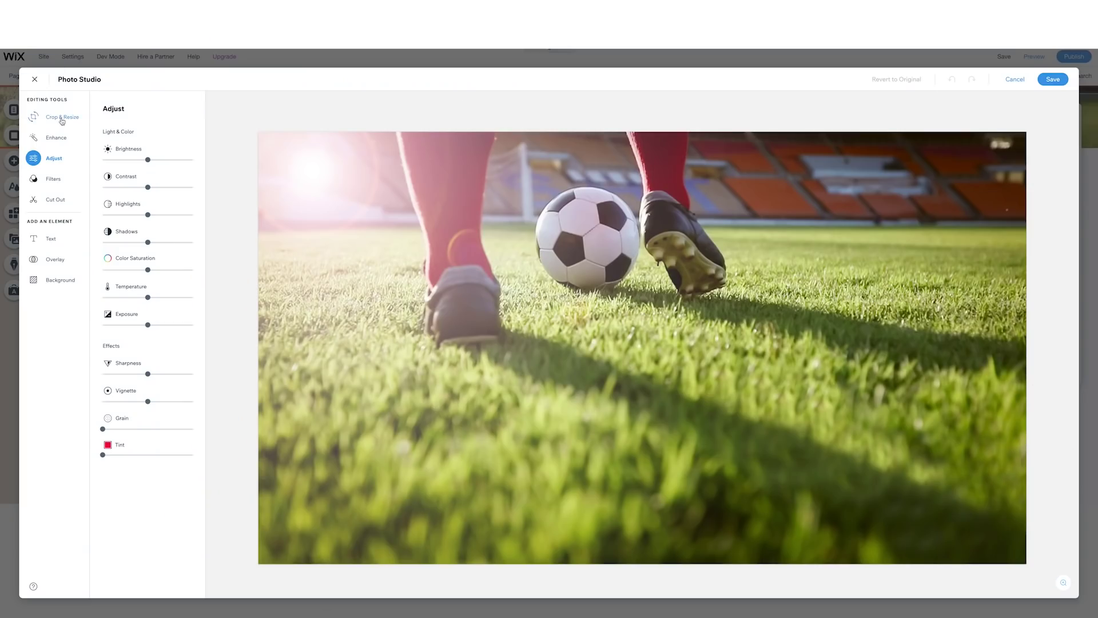
pyautogui.click(62, 119)
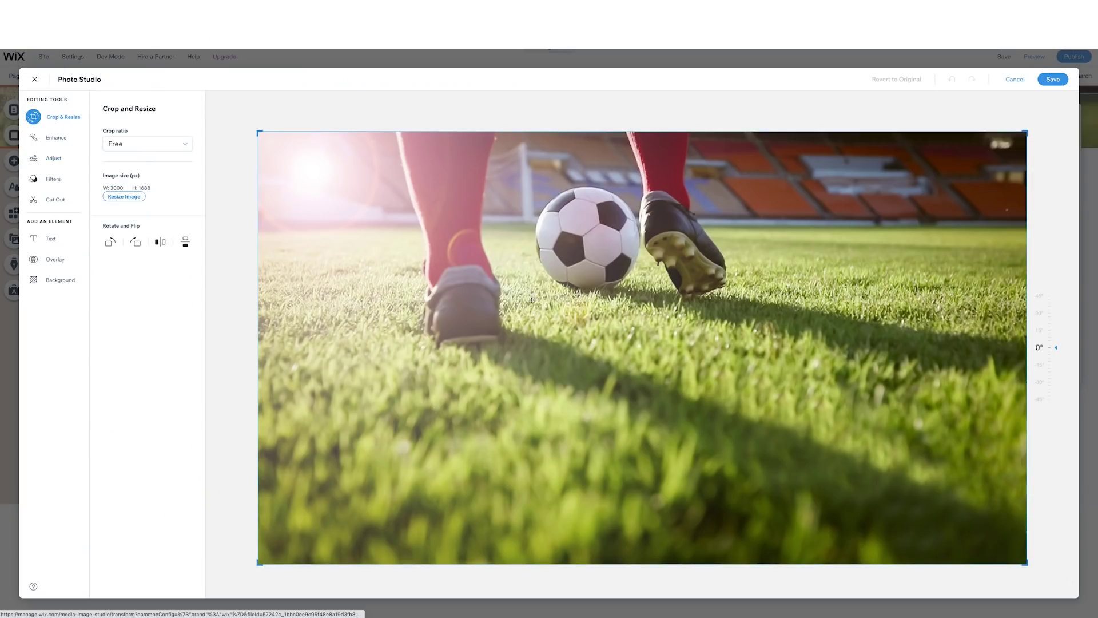
pyautogui.moveTo(996, 557); pyautogui.dragTo(1028, 335)
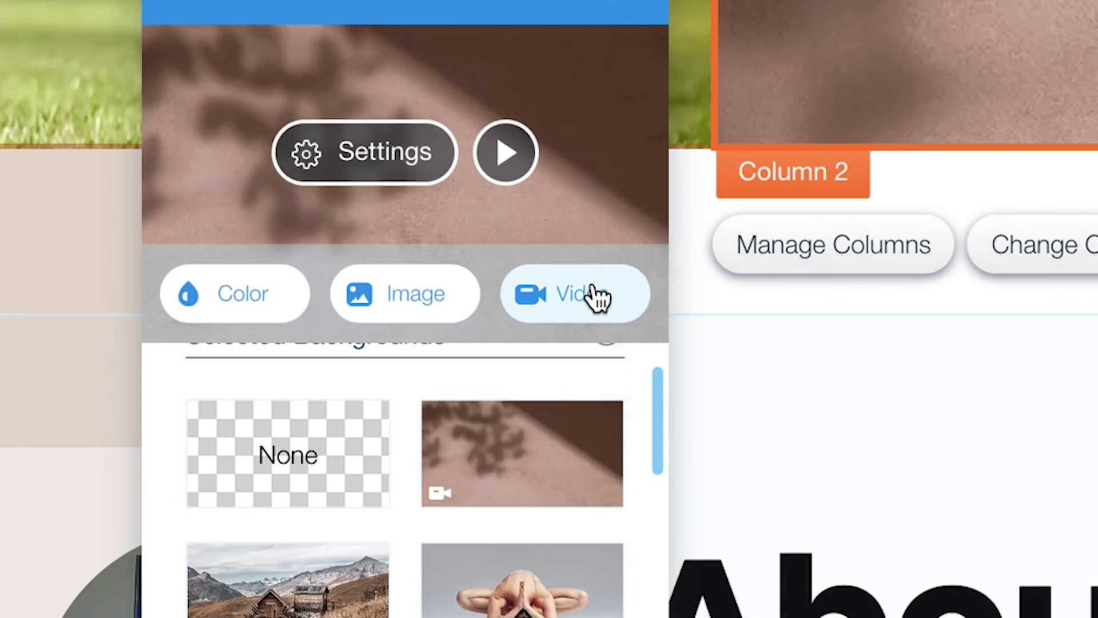
# - Set the pale green video as the header's right column background and check it in Preview
pyautogui.click(598, 299)
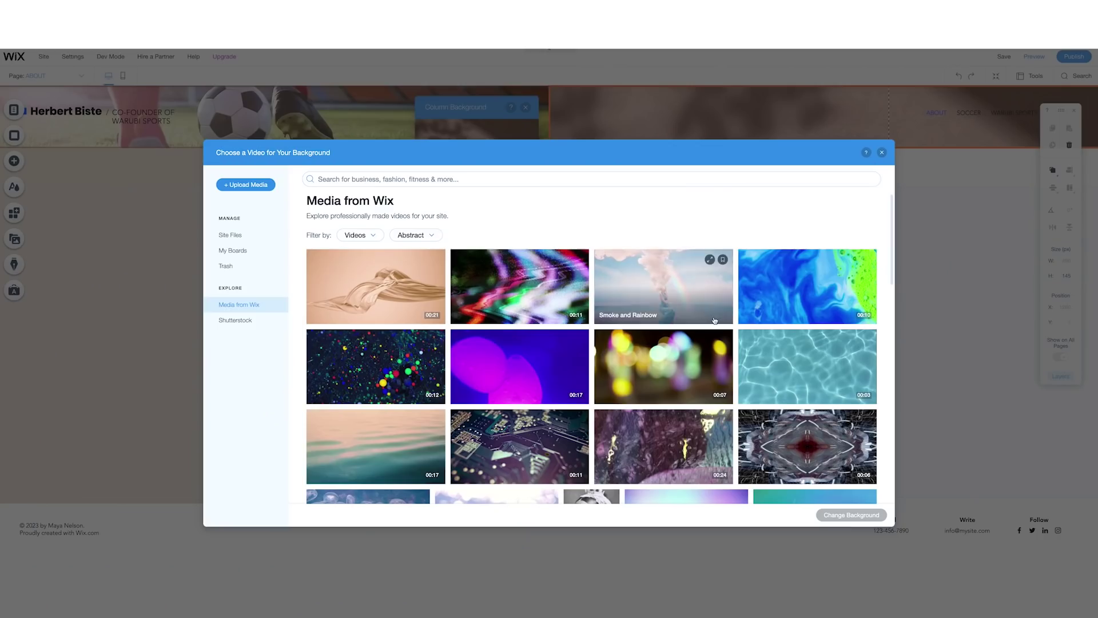
pyautogui.scroll(-1, 700, 288)
pyautogui.scroll(-3, 699, 289)
pyautogui.scroll(-2, 699, 289)
pyautogui.scroll(-5, 699, 288)
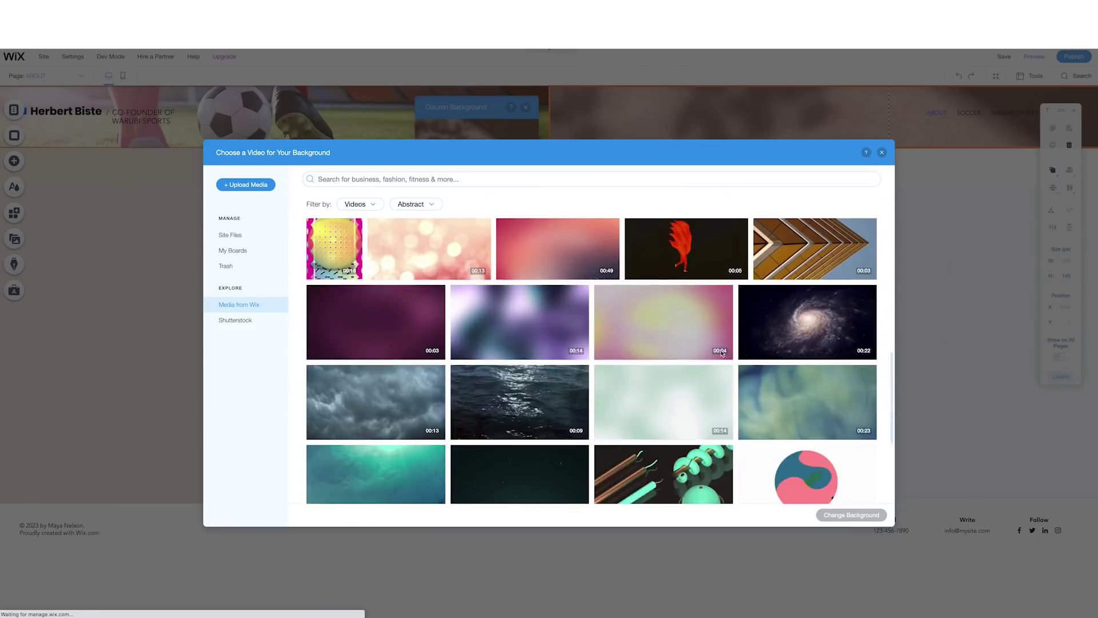
pyautogui.scroll(-4, 685, 383)
pyautogui.scroll(1, 686, 383)
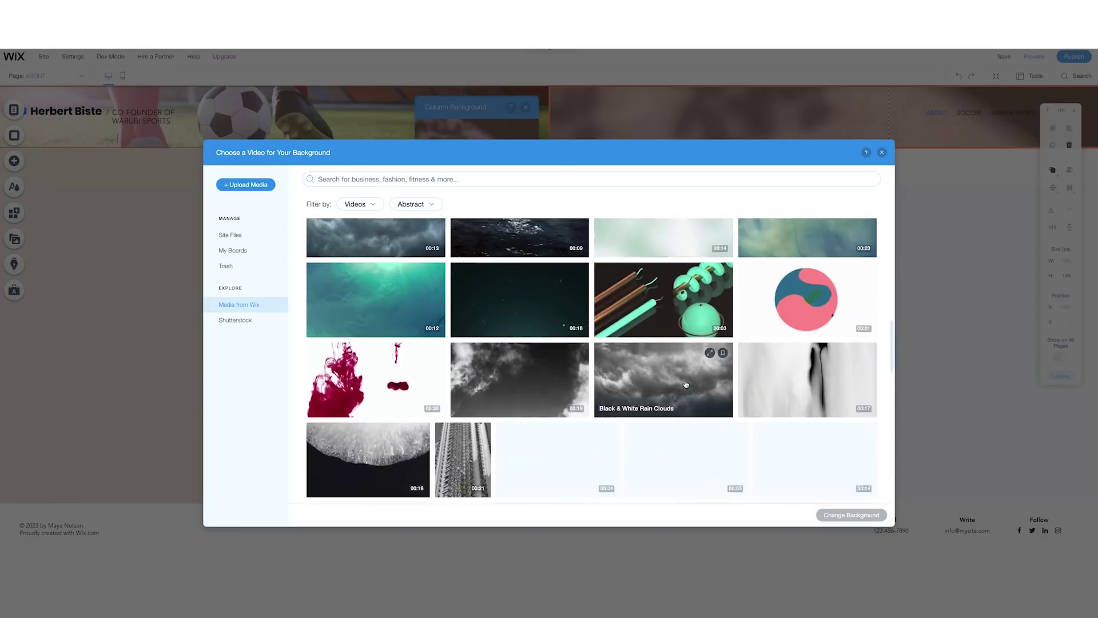
pyautogui.scroll(4, 691, 399)
pyautogui.click(851, 514)
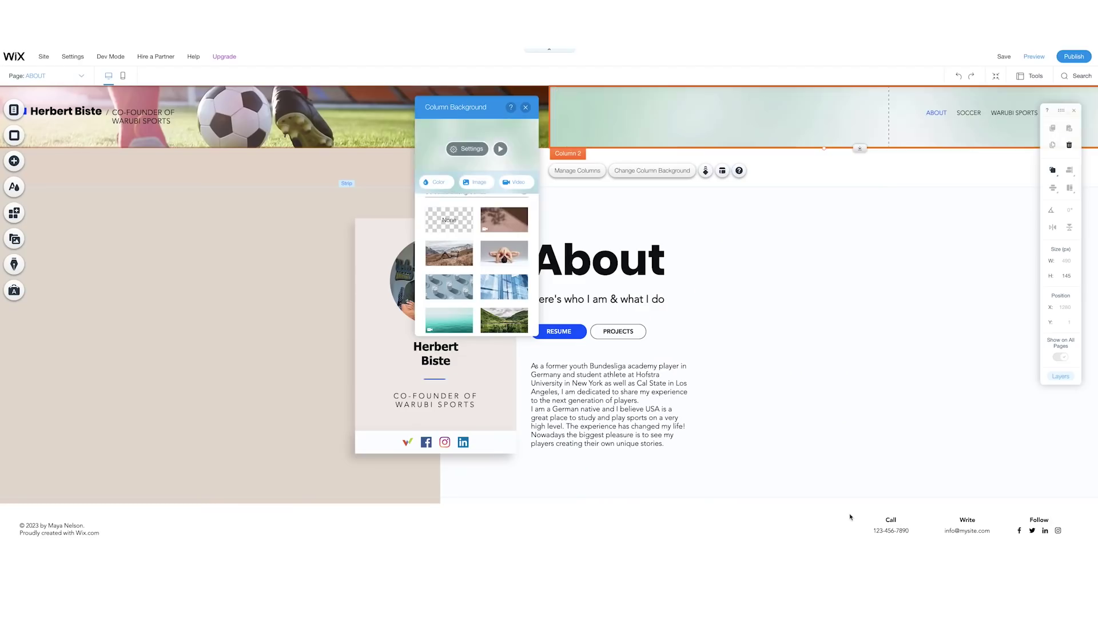
pyautogui.click(1037, 58)
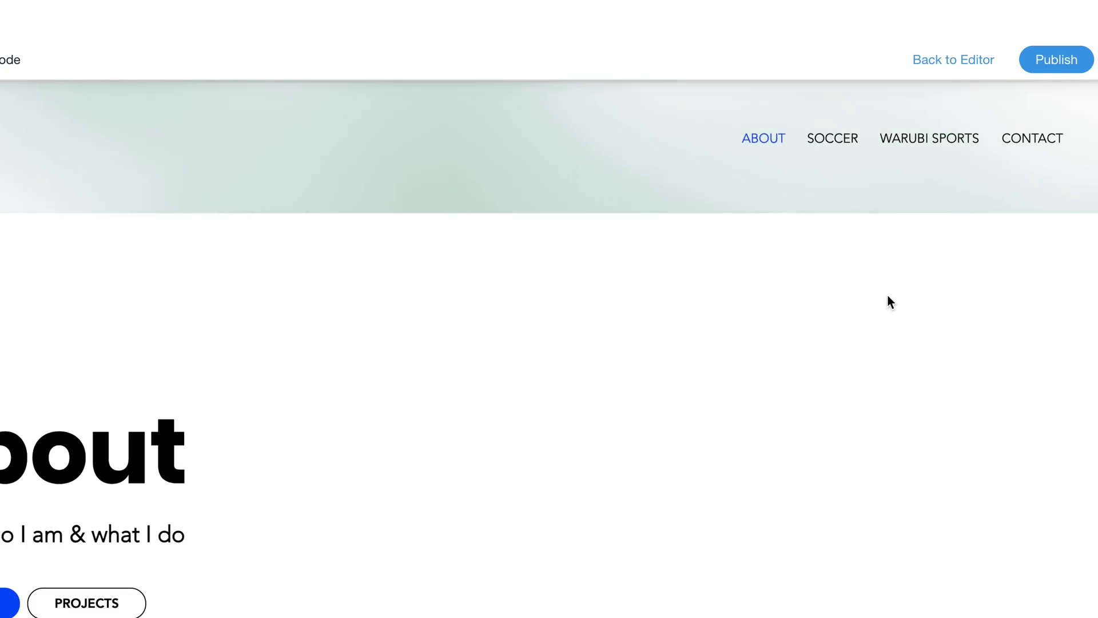
pyautogui.click(949, 65)
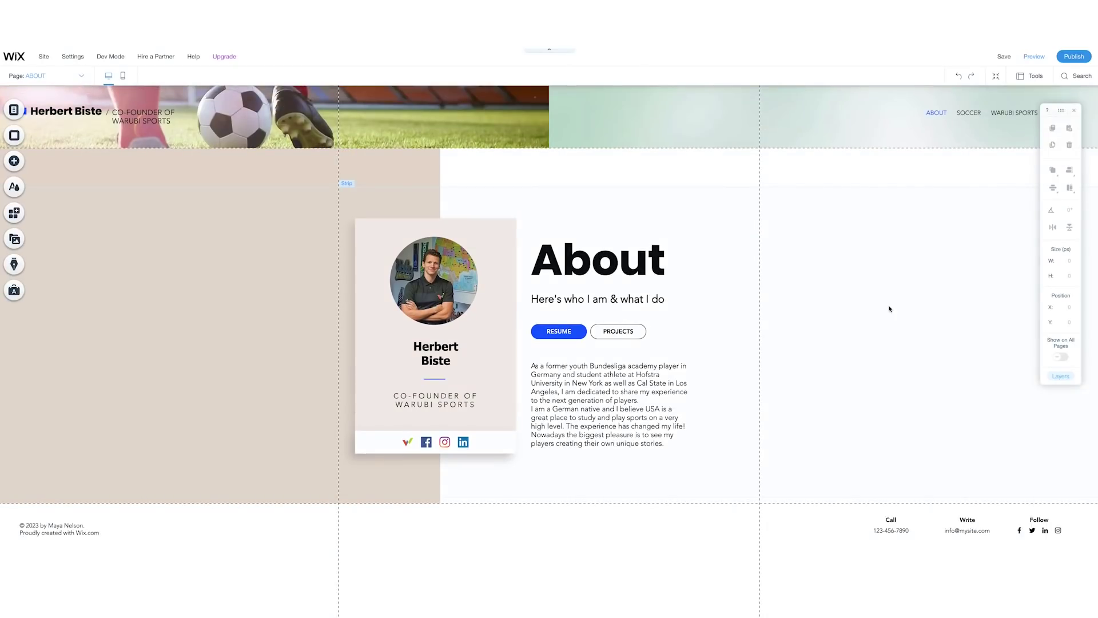
# - Place a grid gallery on the About page's left side and delete its placeholder photos
pyautogui.click(14, 160)
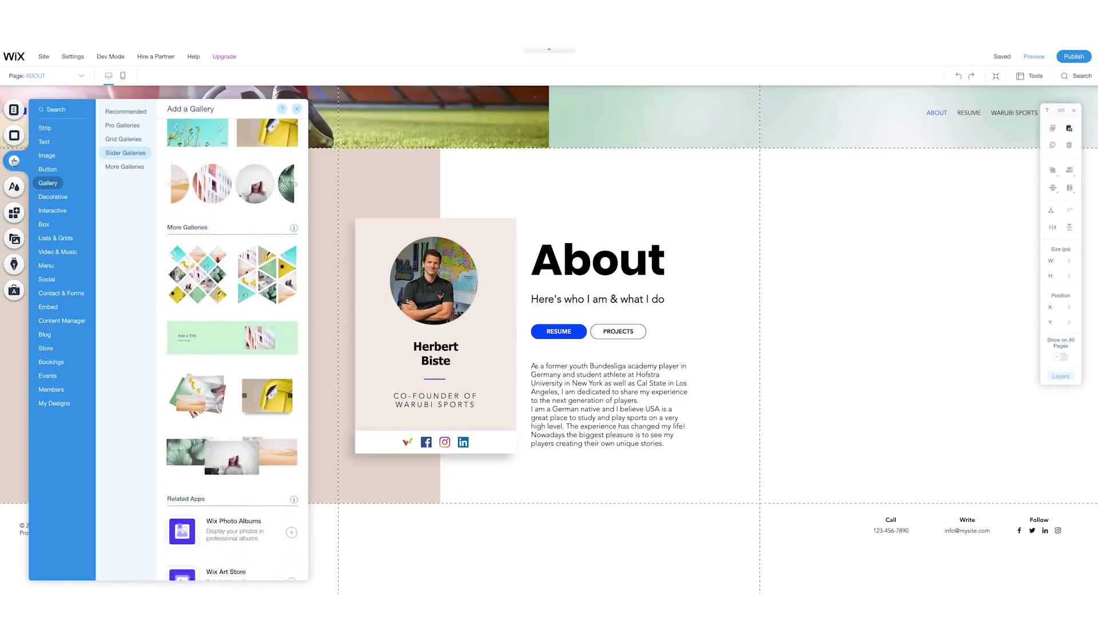
pyautogui.click(326, 166)
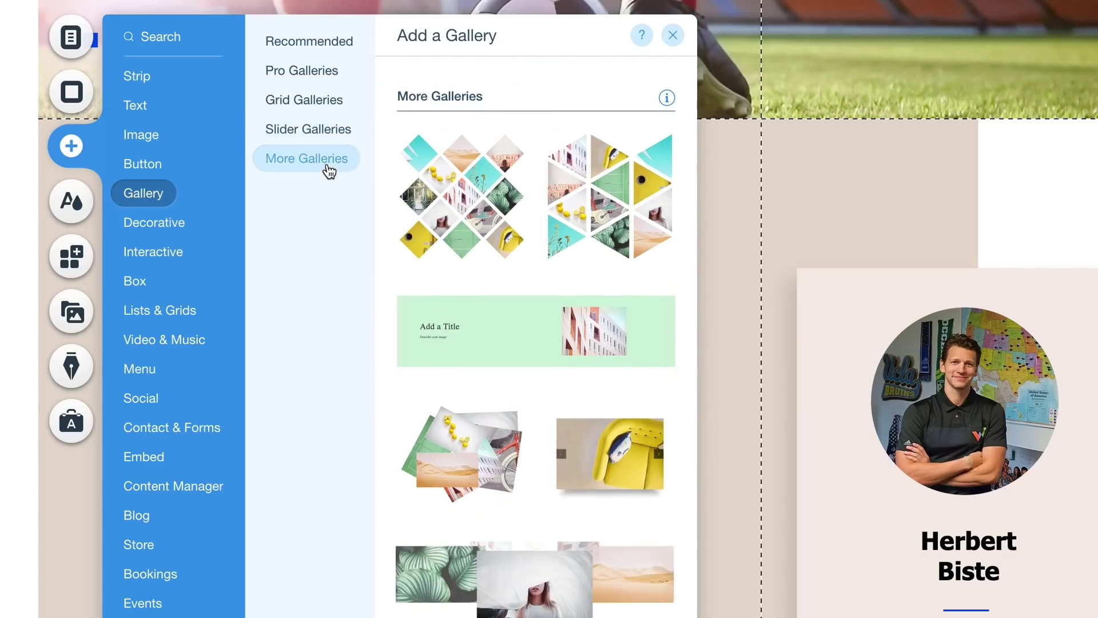
pyautogui.scroll(15, 492, 326)
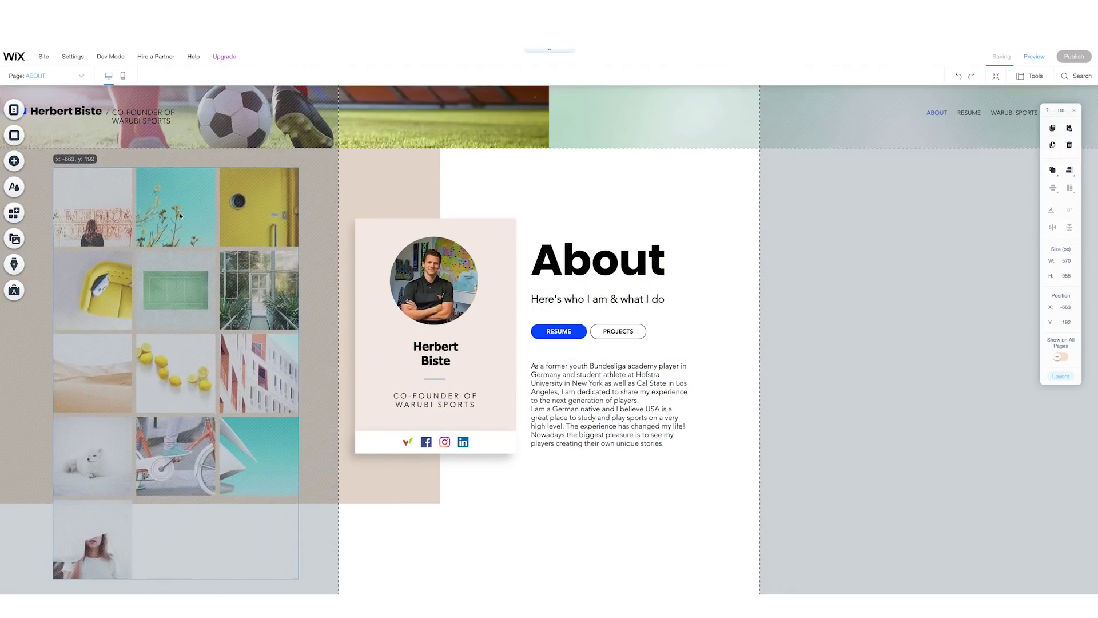
pyautogui.moveTo(496, 447); pyautogui.dragTo(179, 213)
pyautogui.scroll(-1, 348, 347)
pyautogui.click(83, 547)
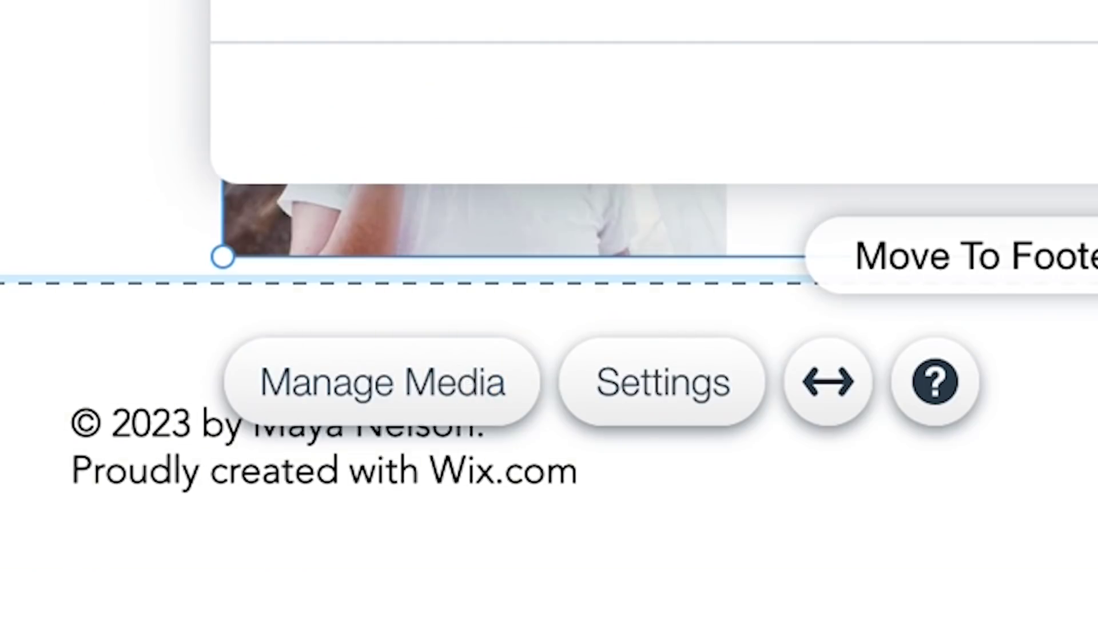
pyautogui.click(140, 119)
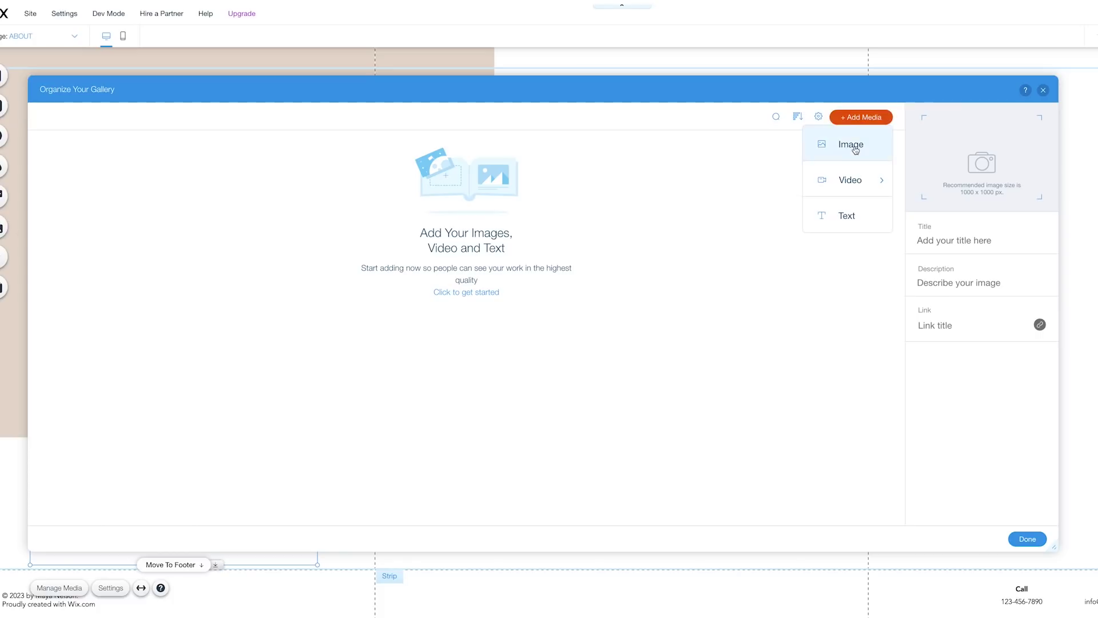
# - Fill the gallery with Herbert's soccer and team photos from the site's files
pyautogui.click(851, 145)
pyautogui.scroll(-1, 571, 341)
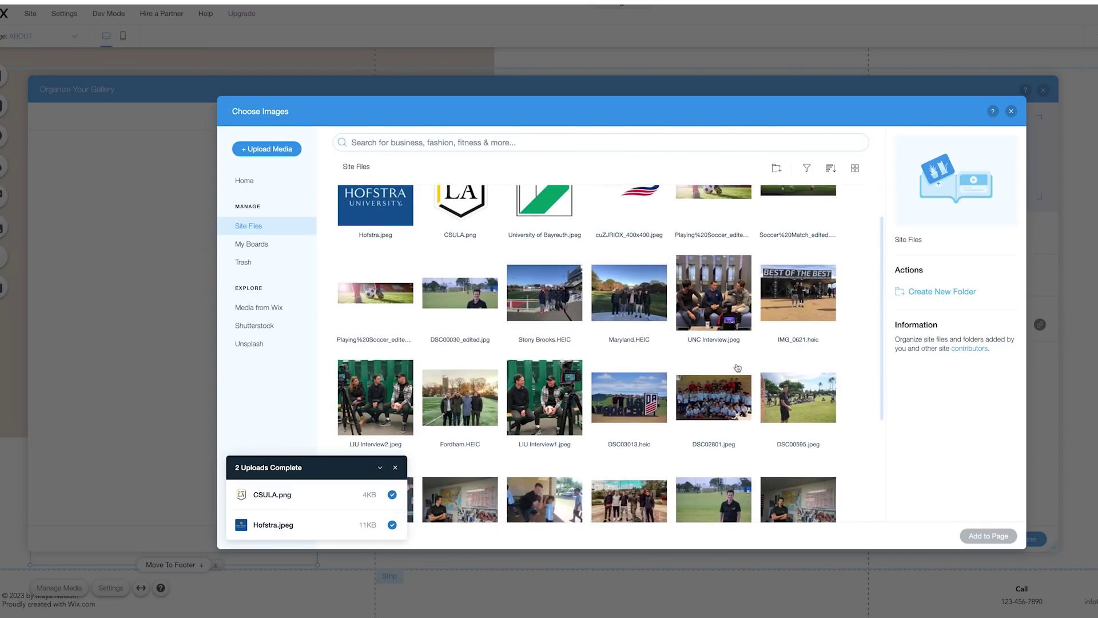
pyautogui.click(713, 297)
pyautogui.click(629, 296)
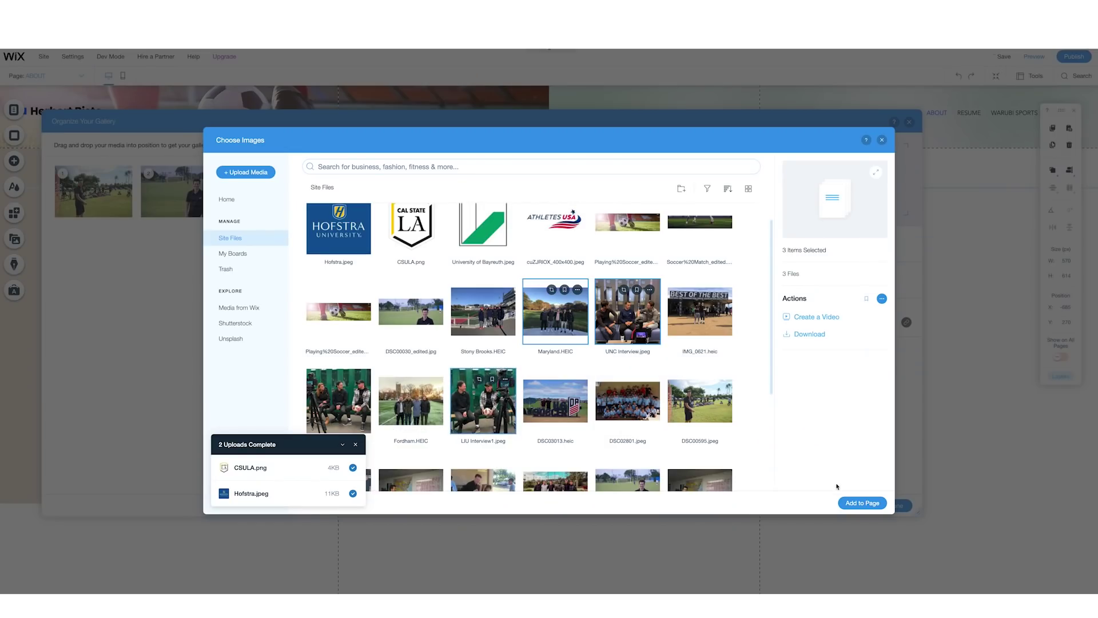
pyautogui.click(863, 504)
pyautogui.click(897, 505)
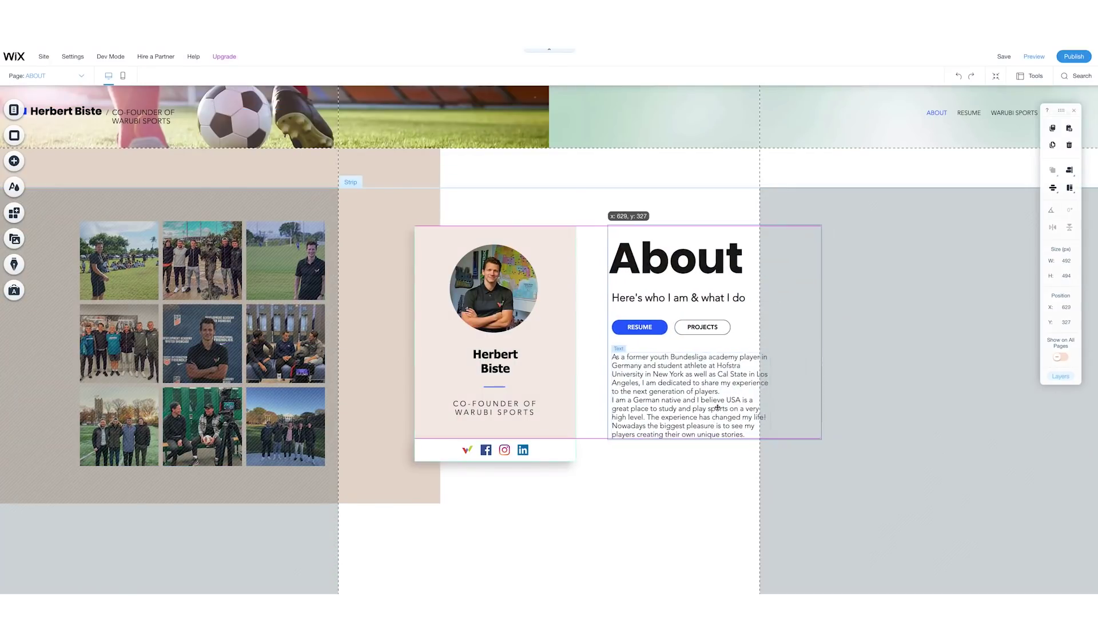
pyautogui.click(15, 160)
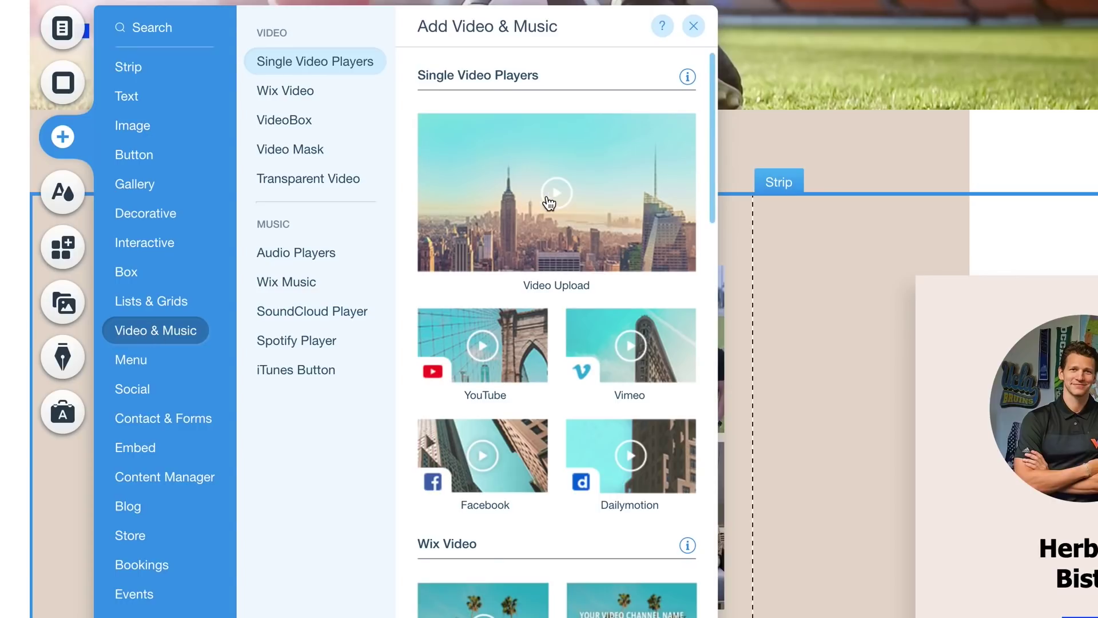
# - Add a video player, move it to the page's right side and enlarge it
pyautogui.click(554, 201)
pyautogui.moveTo(551, 360); pyautogui.dragTo(912, 337)
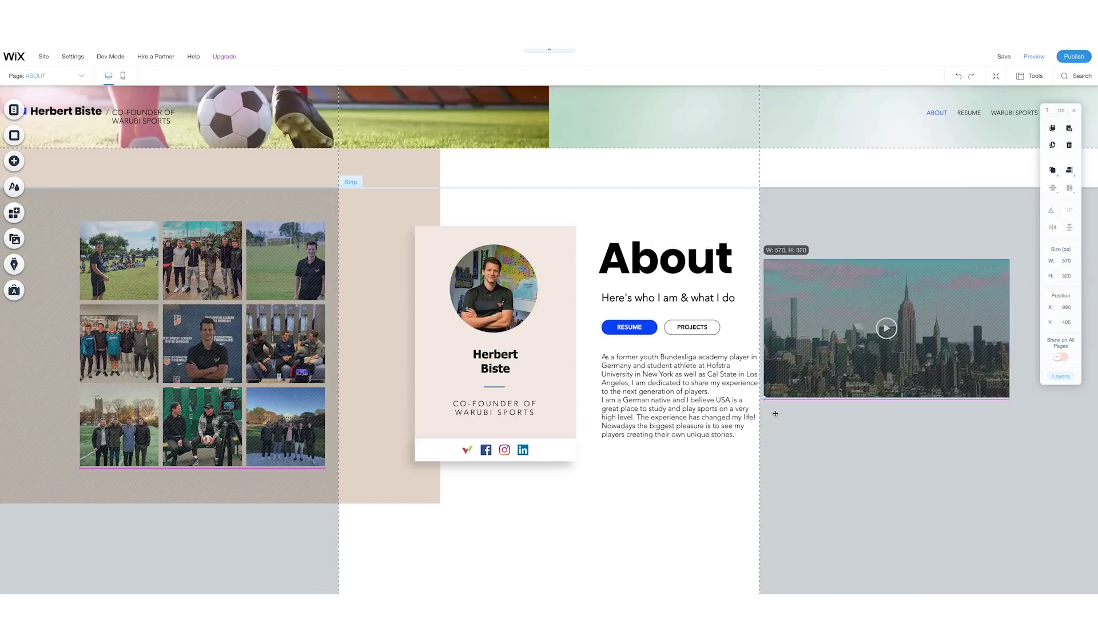
pyautogui.moveTo(802, 375); pyautogui.dragTo(762, 397)
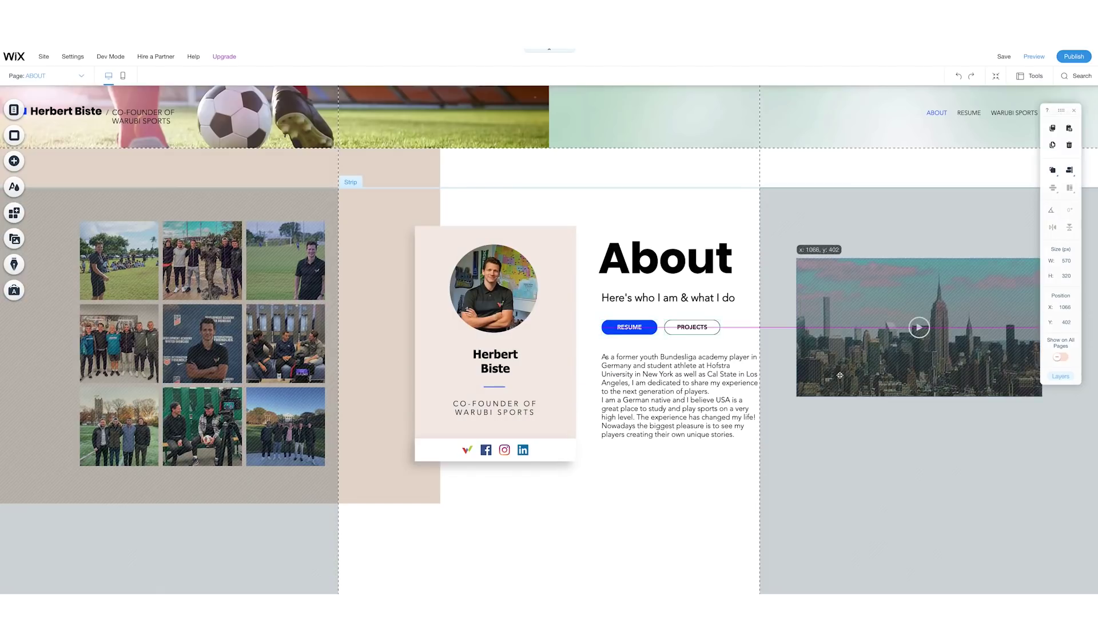
# - Set the player's source to YouTube with the pasted WARUBI Sports video address
pyautogui.click(860, 239)
pyautogui.click(311, 319)
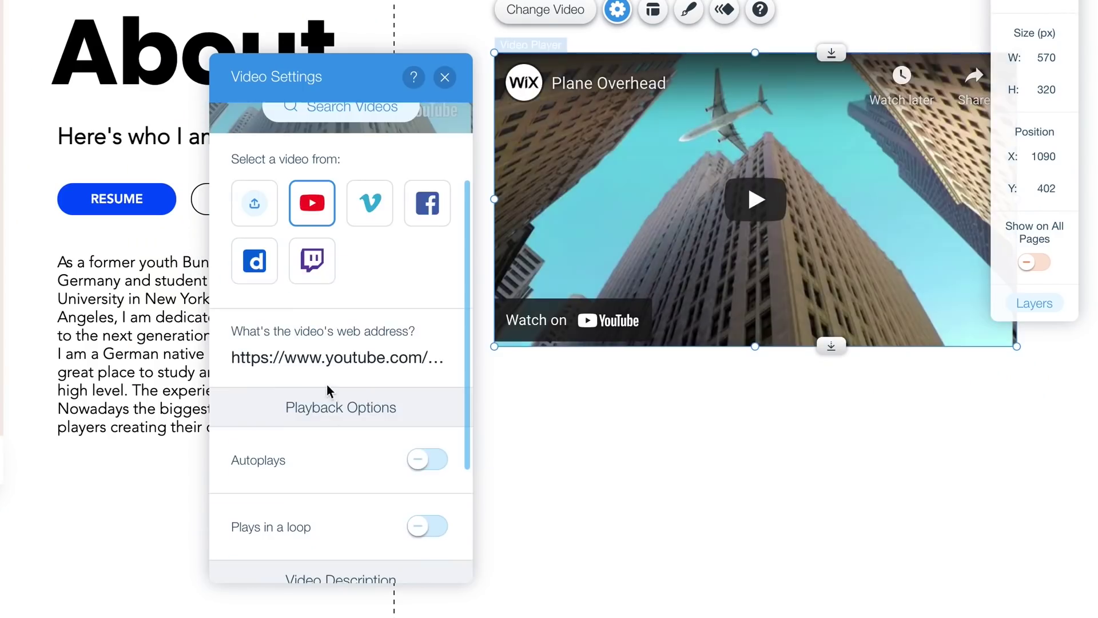
pyautogui.hotkey('ctrl', 'v')
pyautogui.scroll(-2, 358, 460)
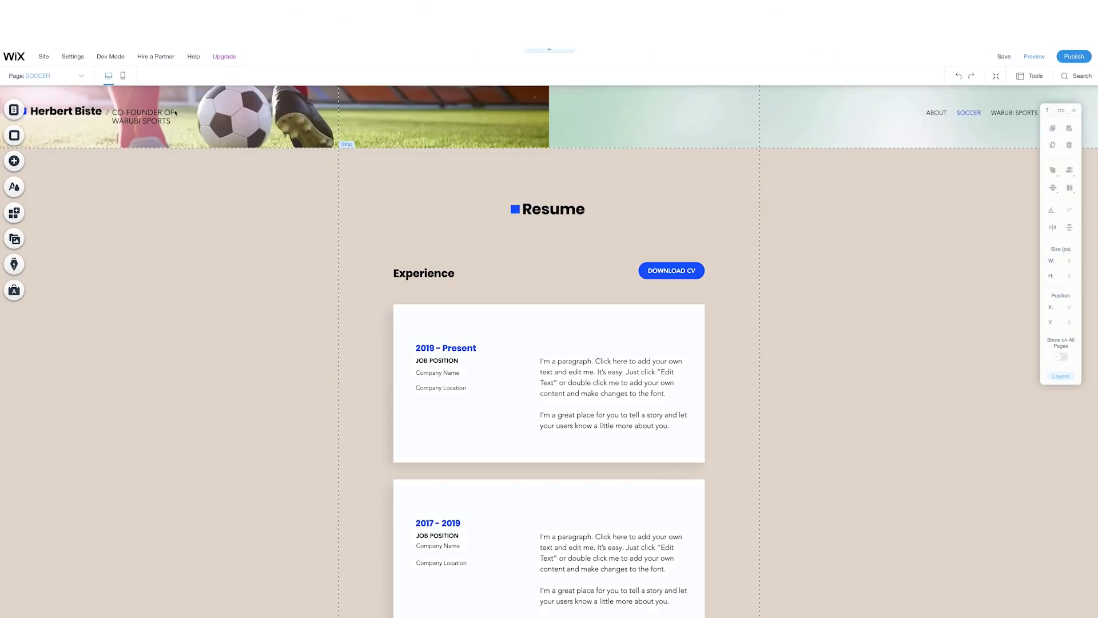
pyautogui.scroll(-5, 616, 343)
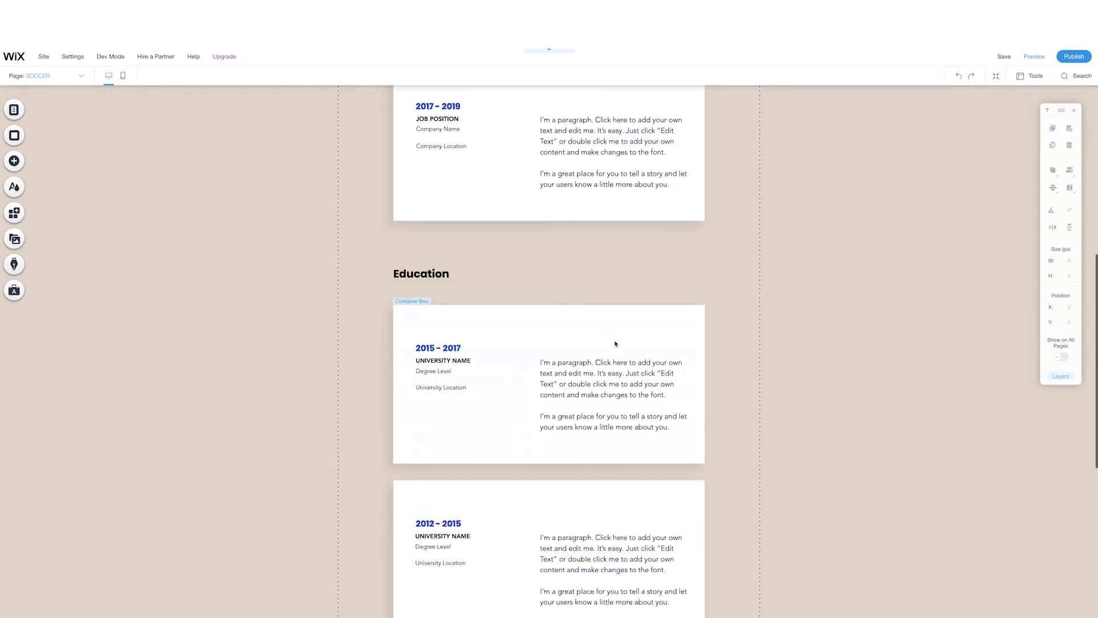
pyautogui.scroll(5, 615, 343)
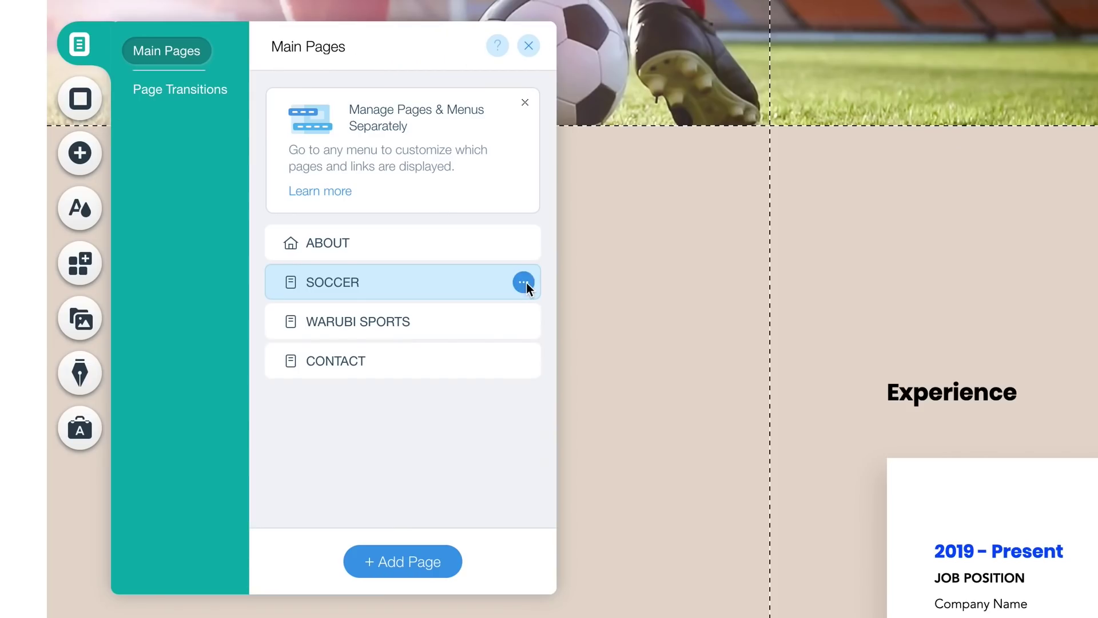
# - Rename the SOCCER page to RESUME via its page actions menu
pyautogui.click(524, 284)
pyautogui.click(619, 380)
pyautogui.write('RESUME')
pyautogui.click(511, 282)
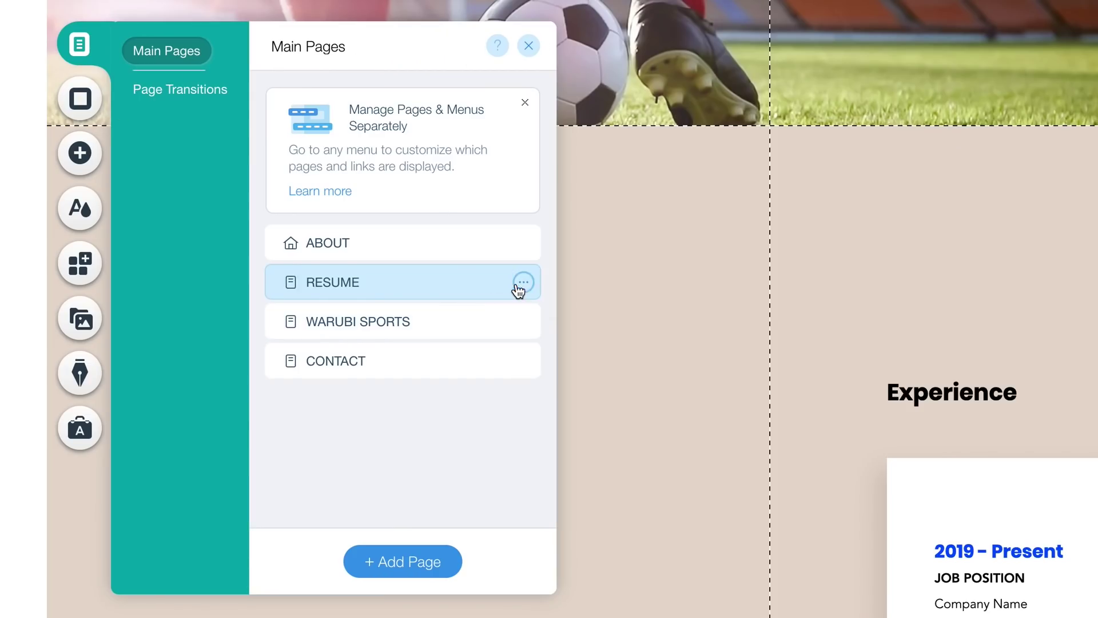
# - Add a new site page and start renaming it
pyautogui.click(421, 567)
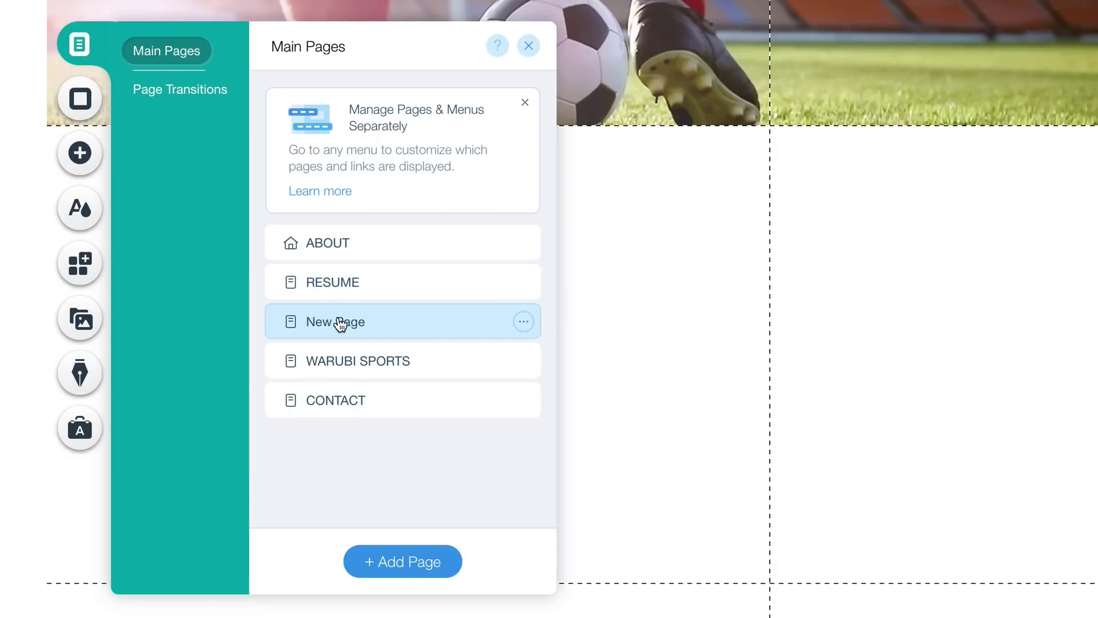
pyautogui.click(522, 322)
pyautogui.click(587, 421)
pyautogui.write('S')
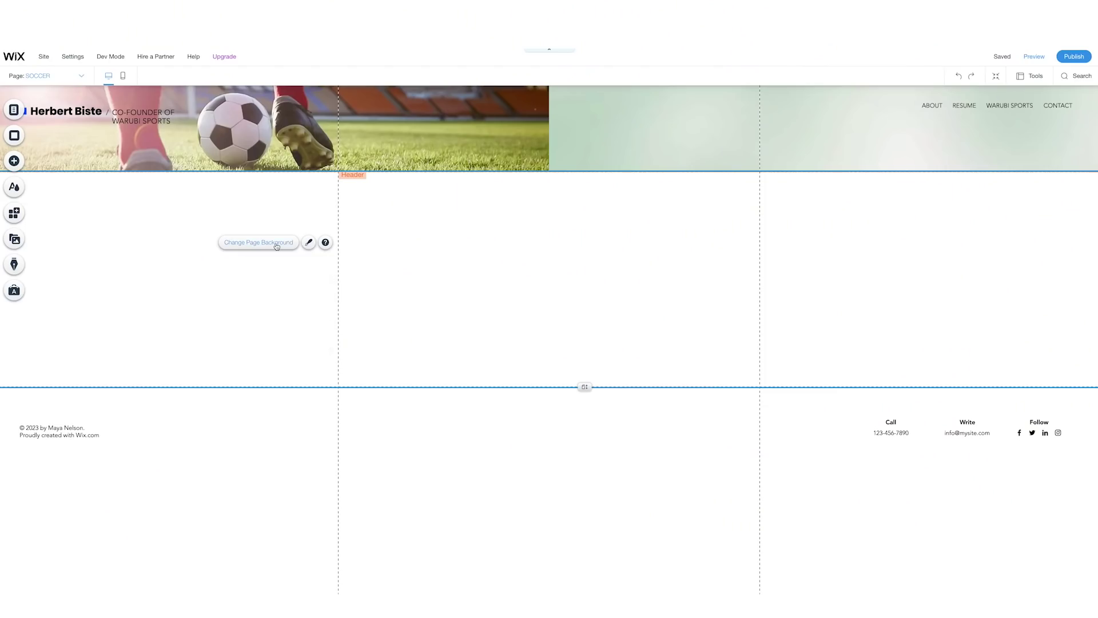
# - Apply the soccer-ball-on-grass image as the Soccer page background
pyautogui.click(269, 247)
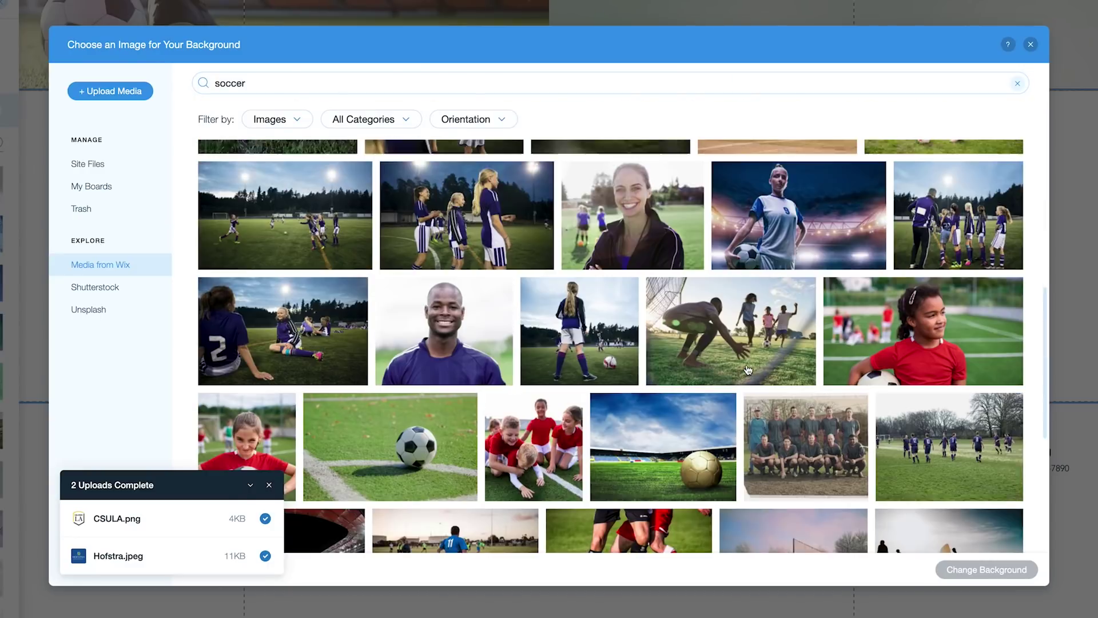
pyautogui.scroll(-1, 747, 370)
pyautogui.click(390, 374)
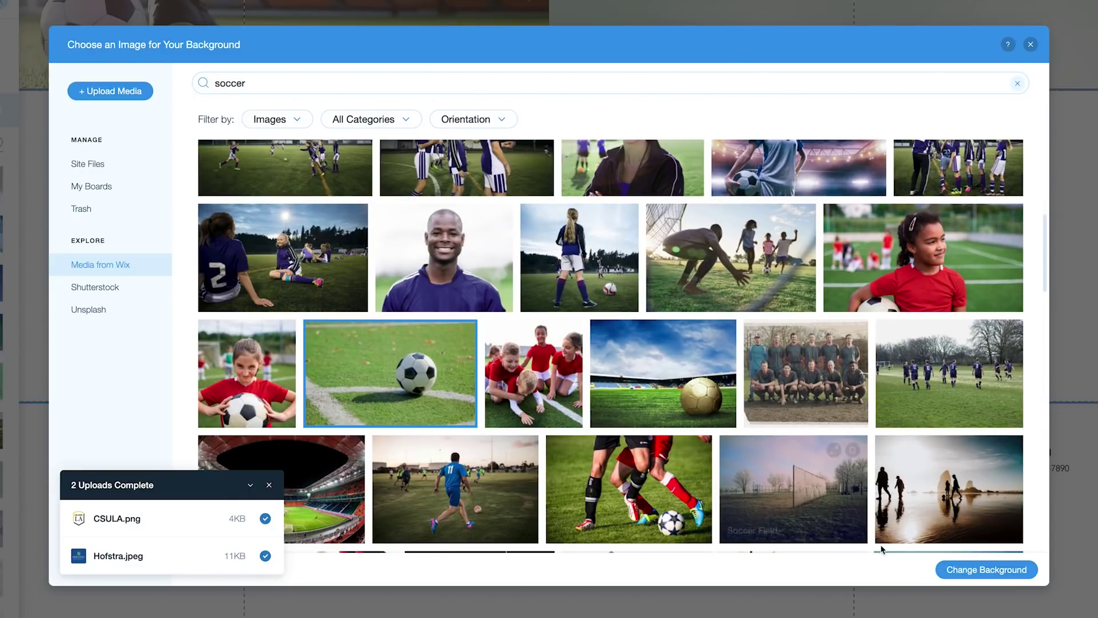
pyautogui.click(987, 569)
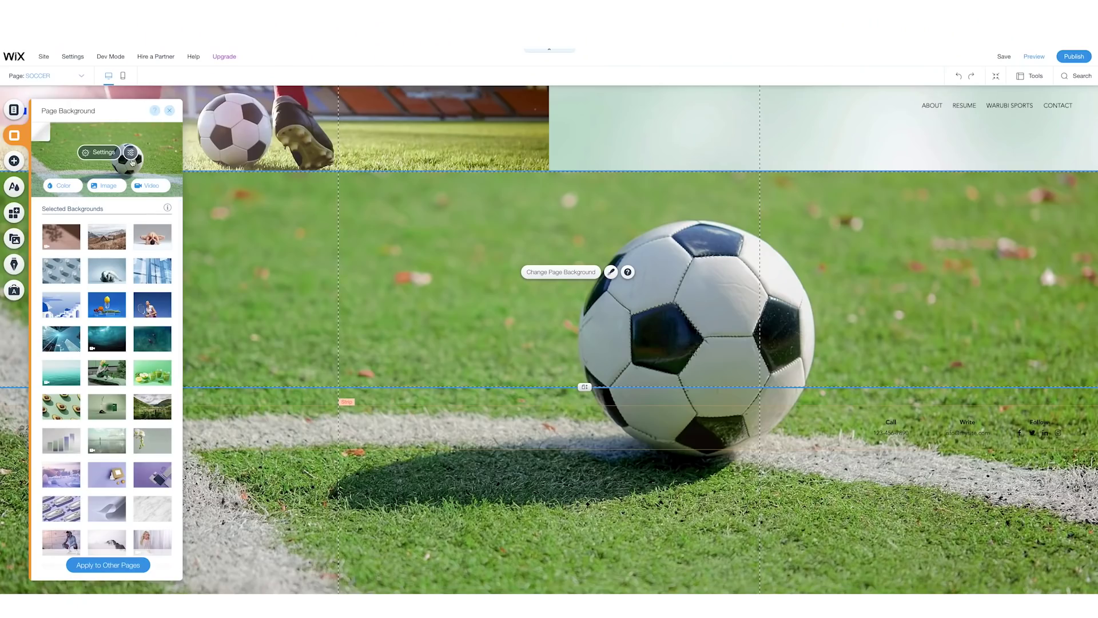
# - Fade the background image to about 40% opacity in its settings
pyautogui.click(99, 152)
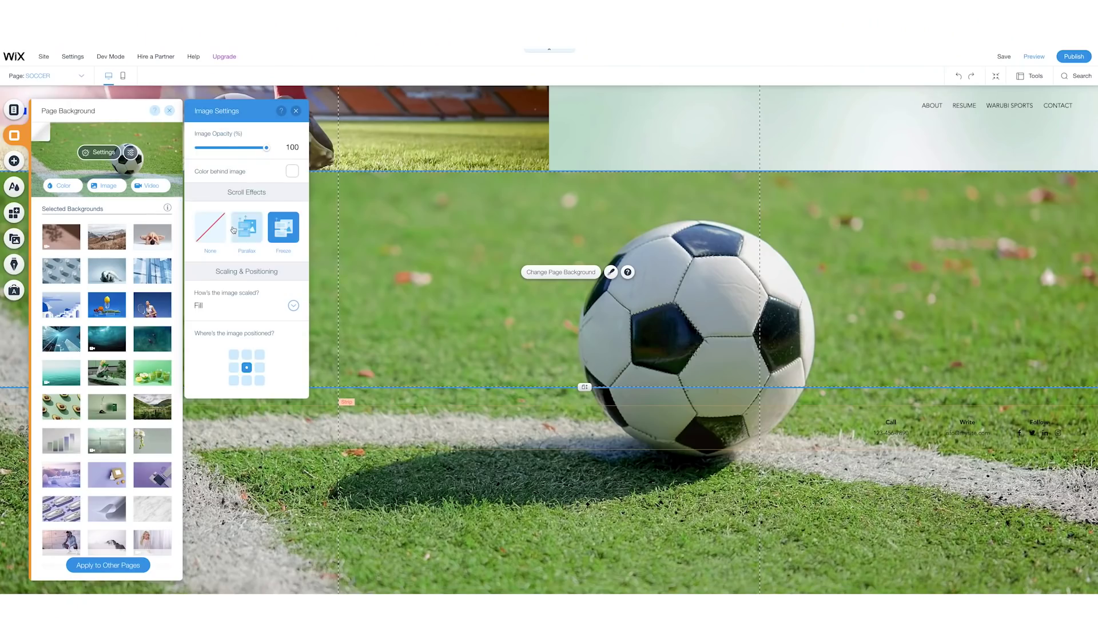
pyautogui.click(227, 147)
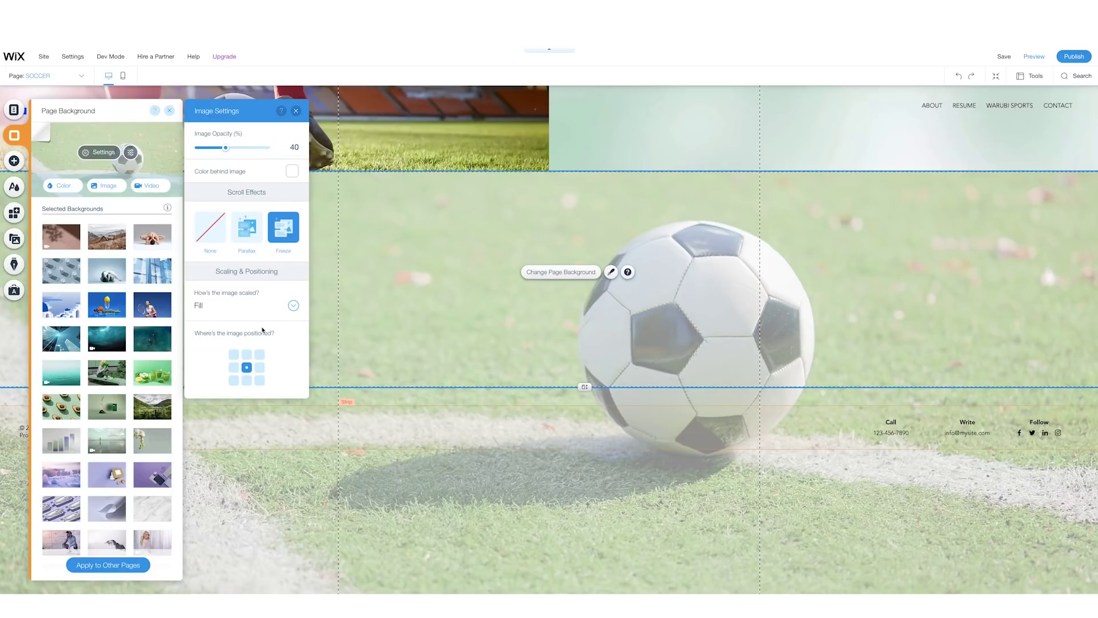
pyautogui.click(15, 160)
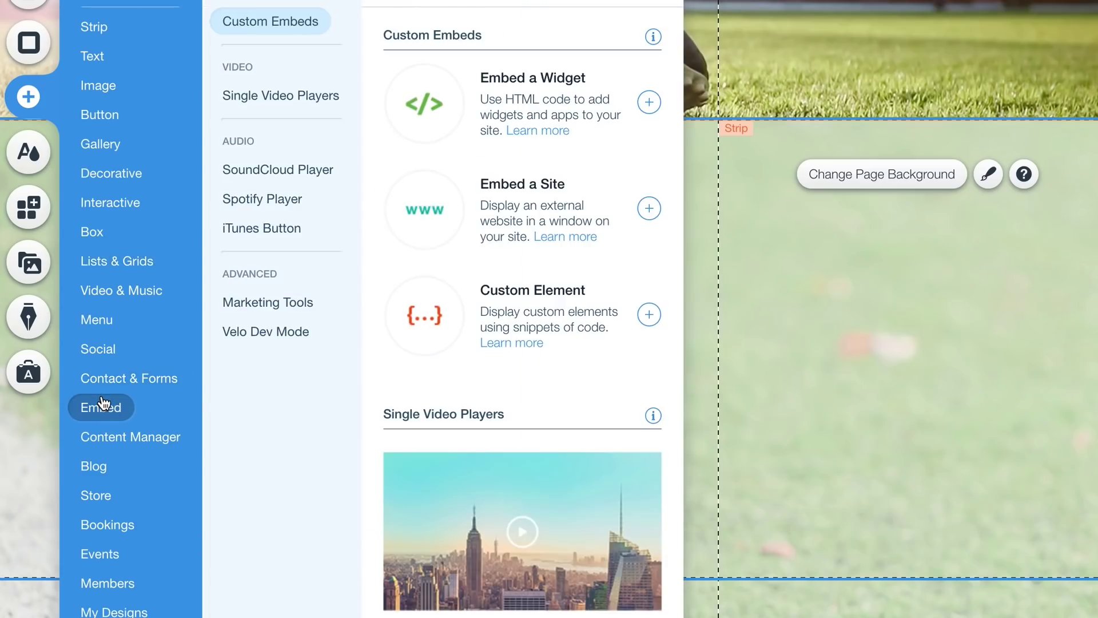
# - Embed an external site pointing to the Transfermarkt player profile address
pyautogui.click(447, 222)
pyautogui.click(728, 419)
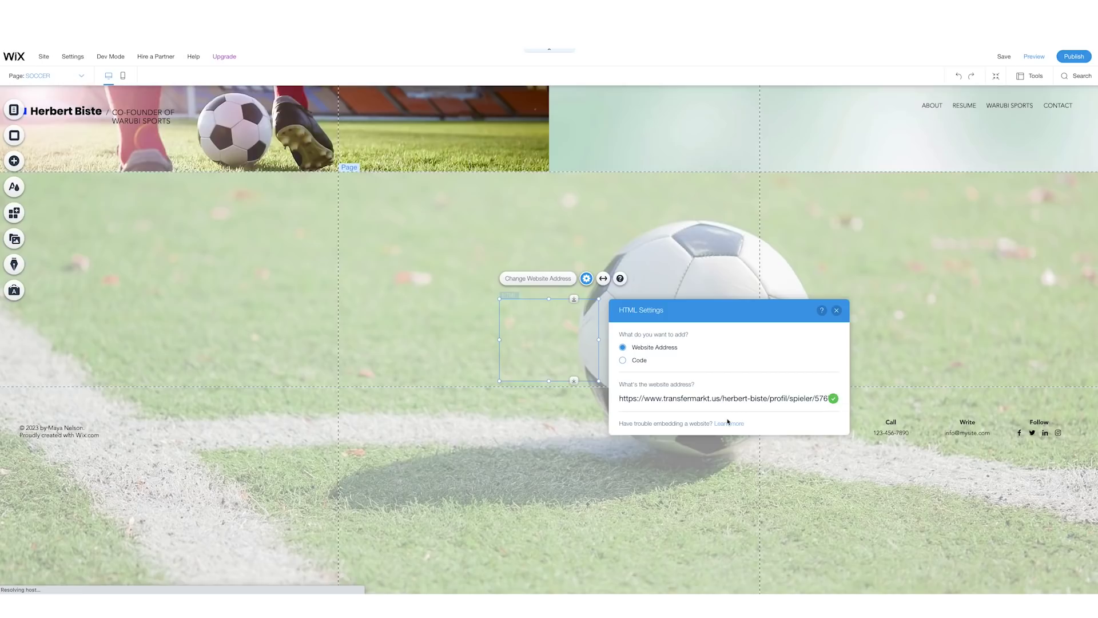
pyautogui.click(835, 312)
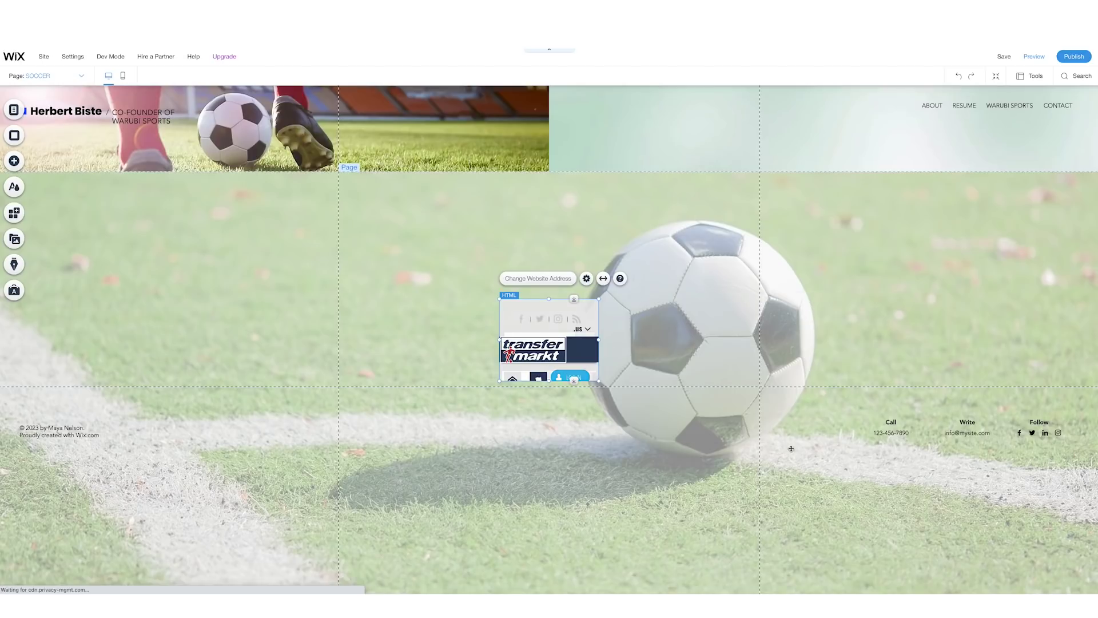
# - Enlarge the embed to show the full profile and career stats; set the heading to Soccer
pyautogui.moveTo(599, 382)
pyautogui.mouseDown()
pyautogui.moveTo(895, 502)
pyautogui.moveTo(935, 558)
pyautogui.mouseUp()
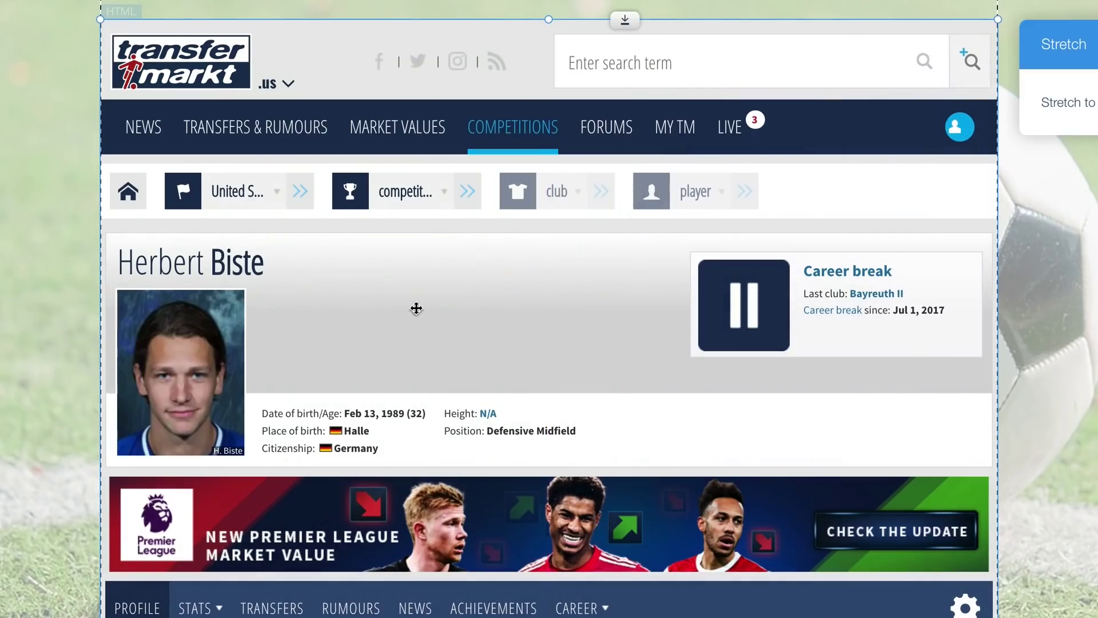
pyautogui.scroll(-10, 855, 578)
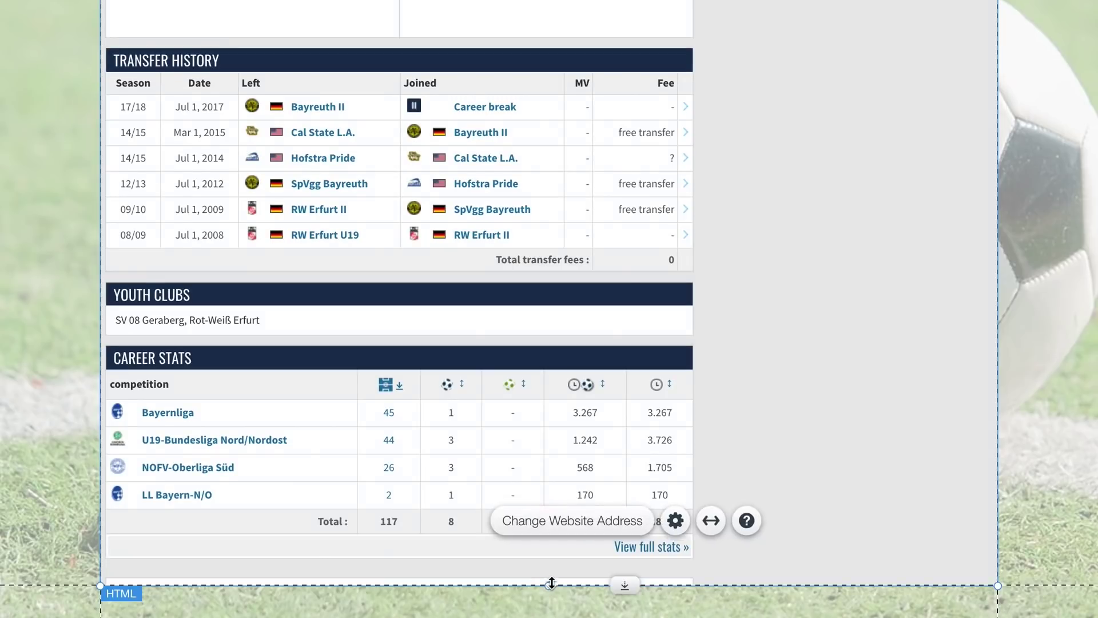
pyautogui.moveTo(551, 573); pyautogui.dragTo(551, 572)
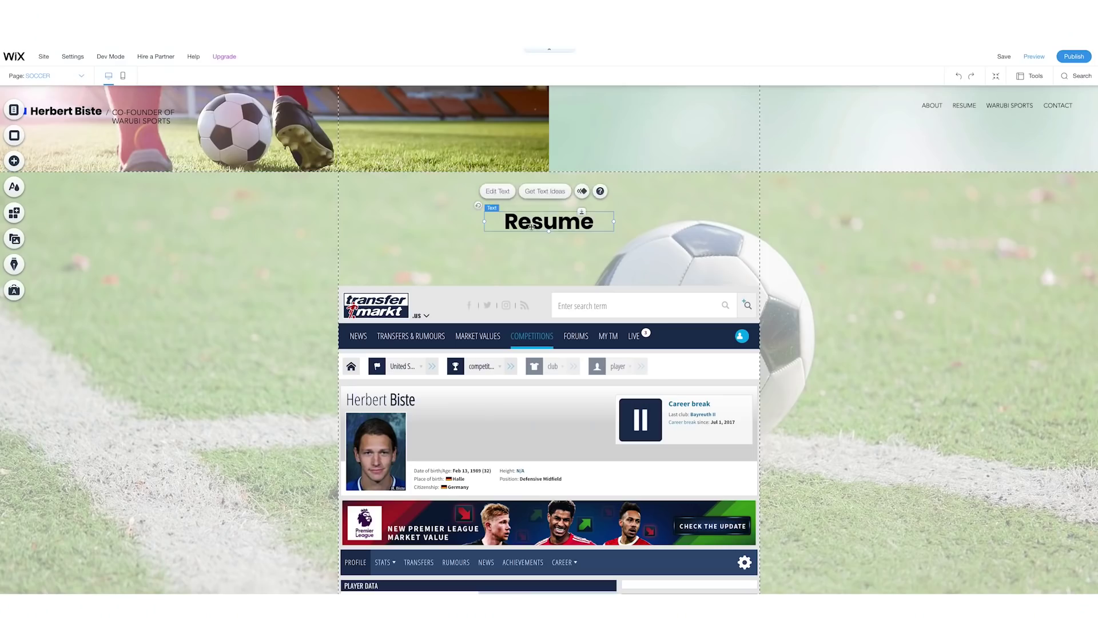
pyautogui.doubleClick(535, 225)
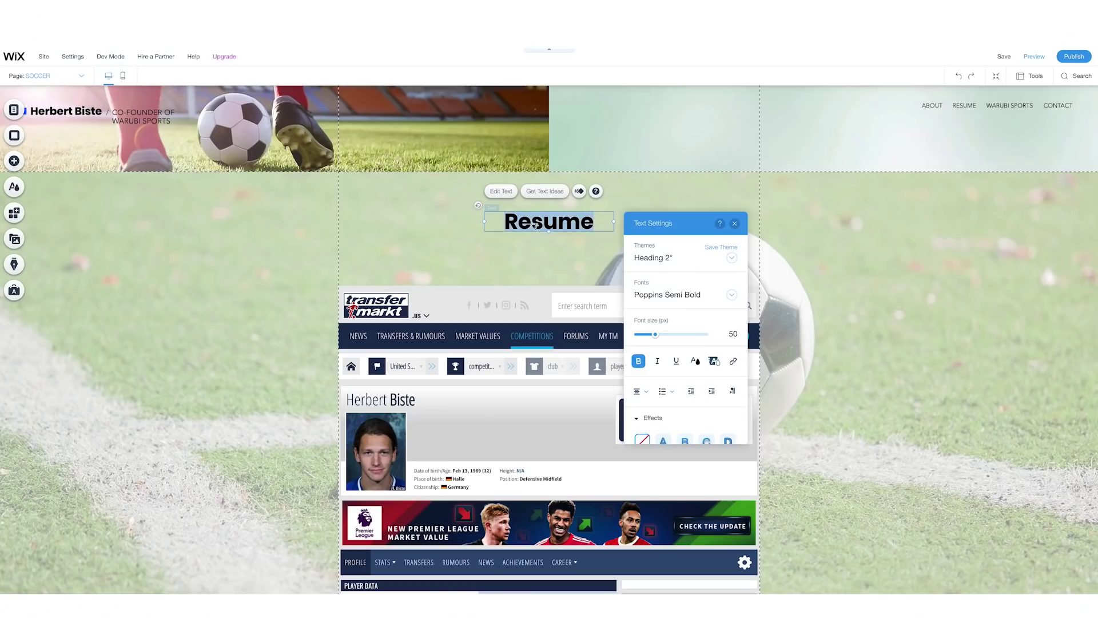
pyautogui.write('Soccer')
pyautogui.click(613, 267)
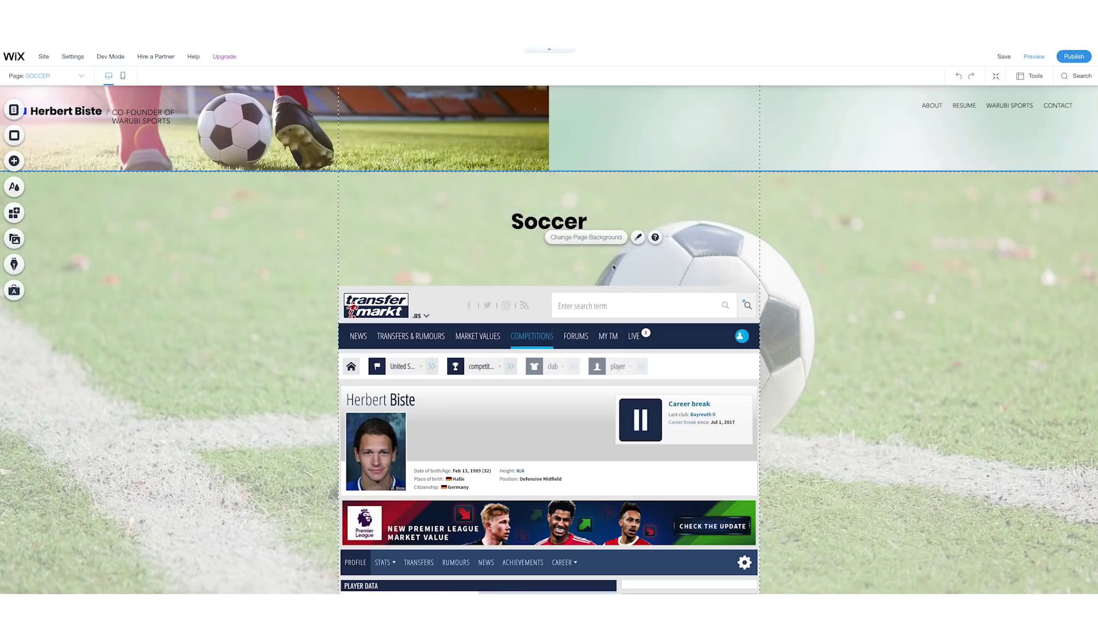
pyautogui.write('Player Profile:')
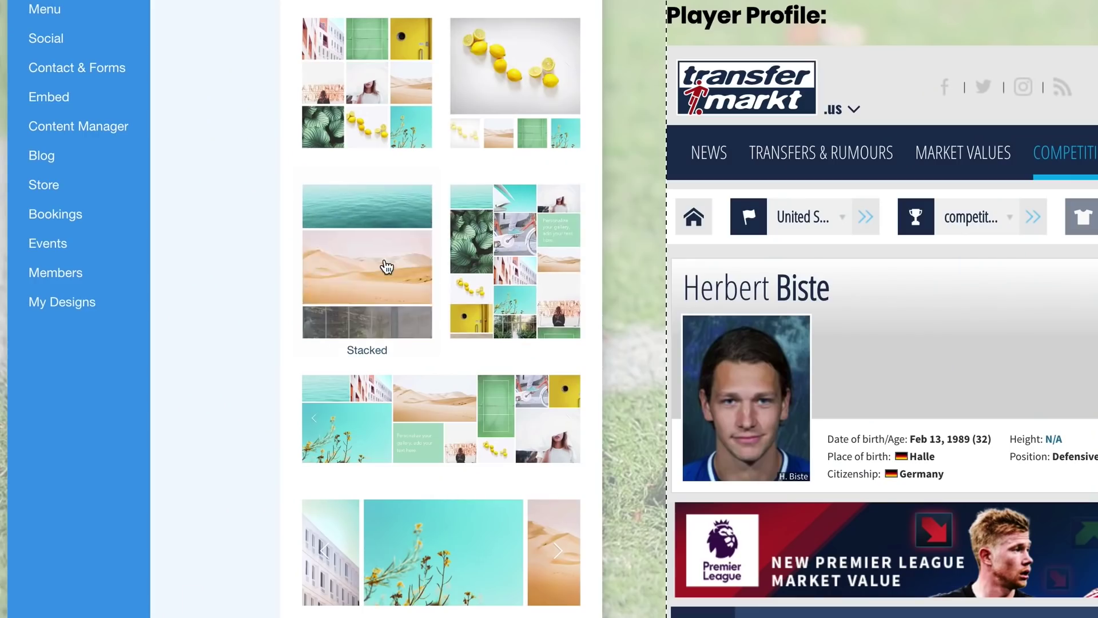
# - Place a stacked gallery with five soccer photos, and a circular slider below the career stats
pyautogui.moveTo(387, 267); pyautogui.dragTo(215, 289)
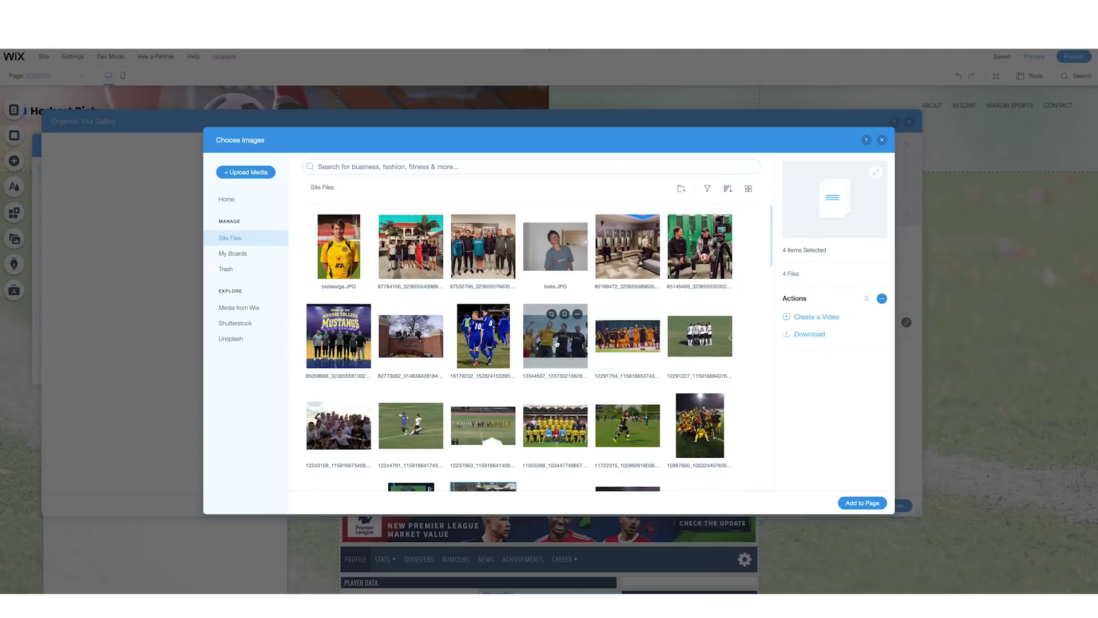
pyautogui.click(862, 503)
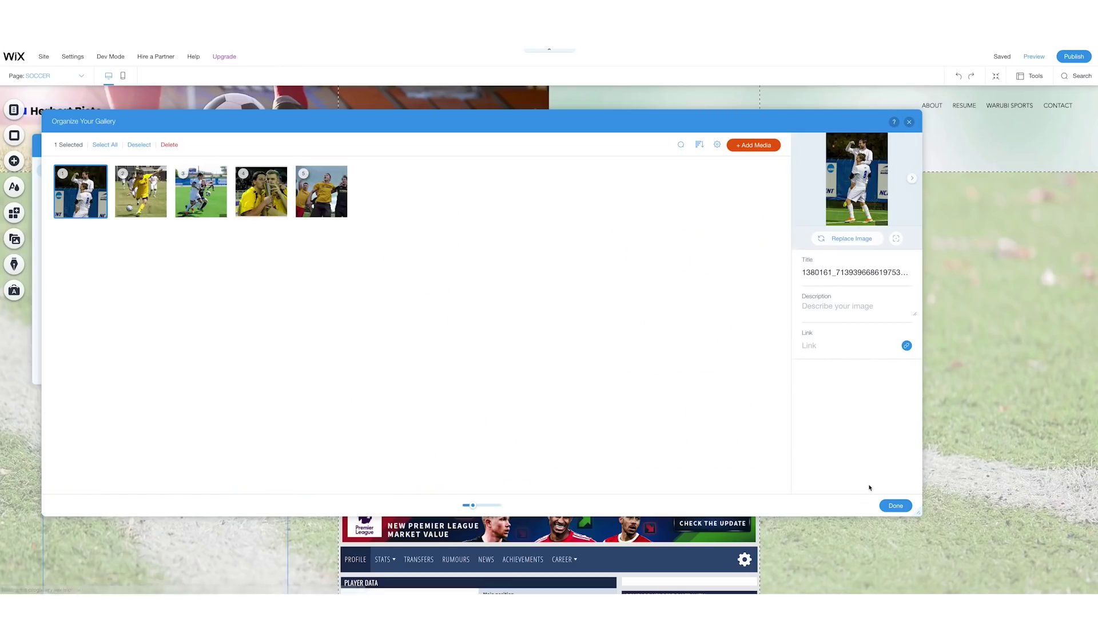
pyautogui.click(897, 505)
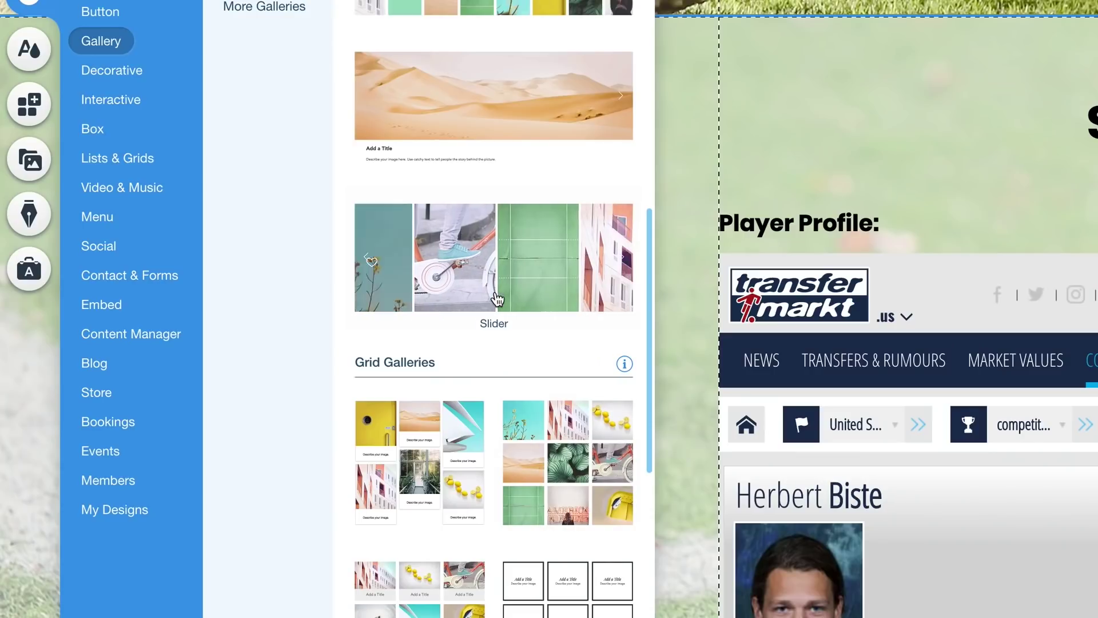
pyautogui.scroll(4, 496, 299)
pyautogui.scroll(4, 504, 114)
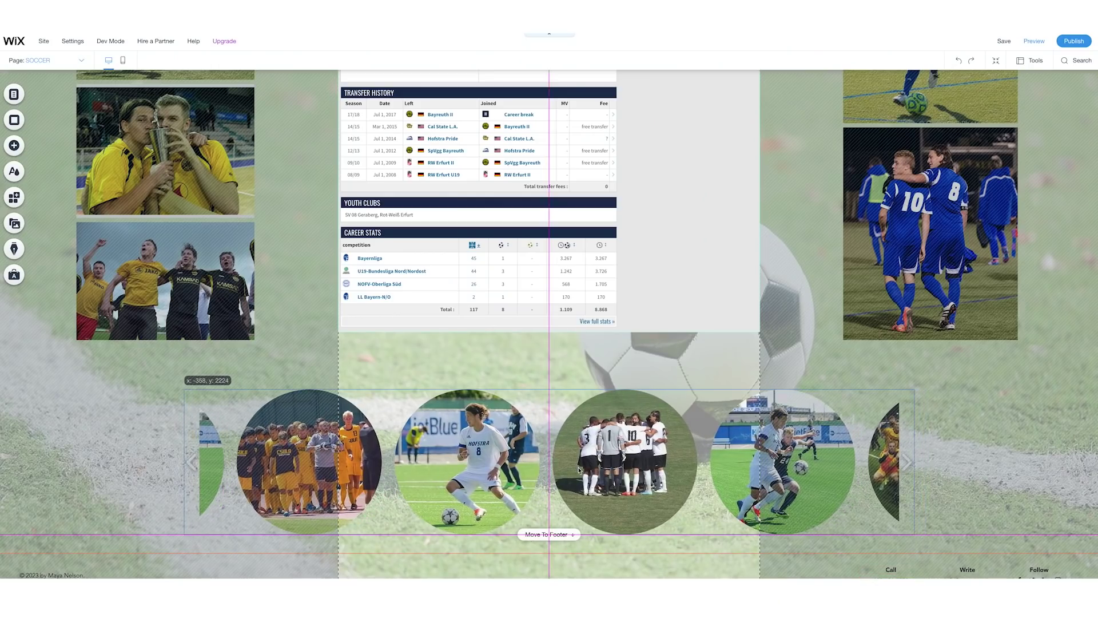
pyautogui.moveTo(678, 377); pyautogui.dragTo(678, 367)
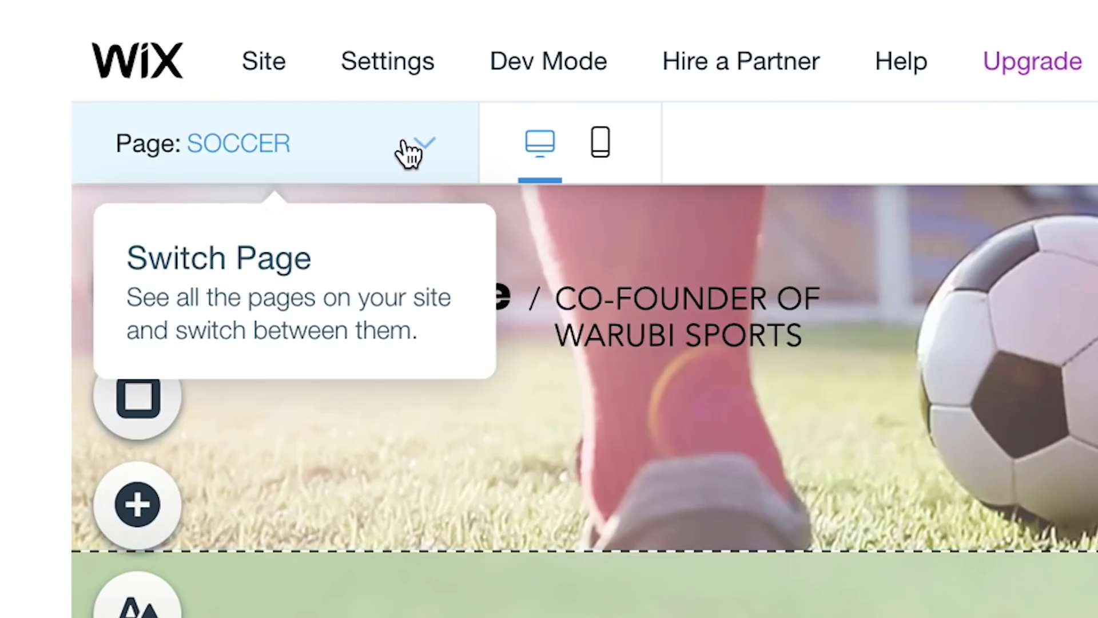
# - Switch to the WARUBI SPORTS page and widen its heading to fit one line
pyautogui.click(79, 60)
pyautogui.click(47, 115)
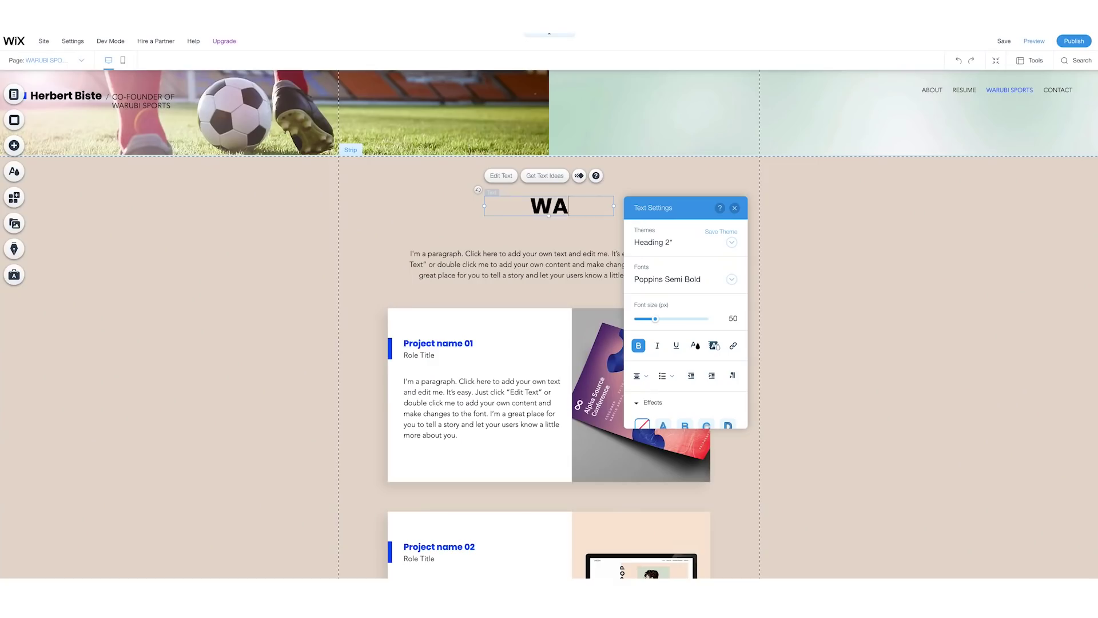
pyautogui.moveTo(536, 211); pyautogui.dragTo(559, 205)
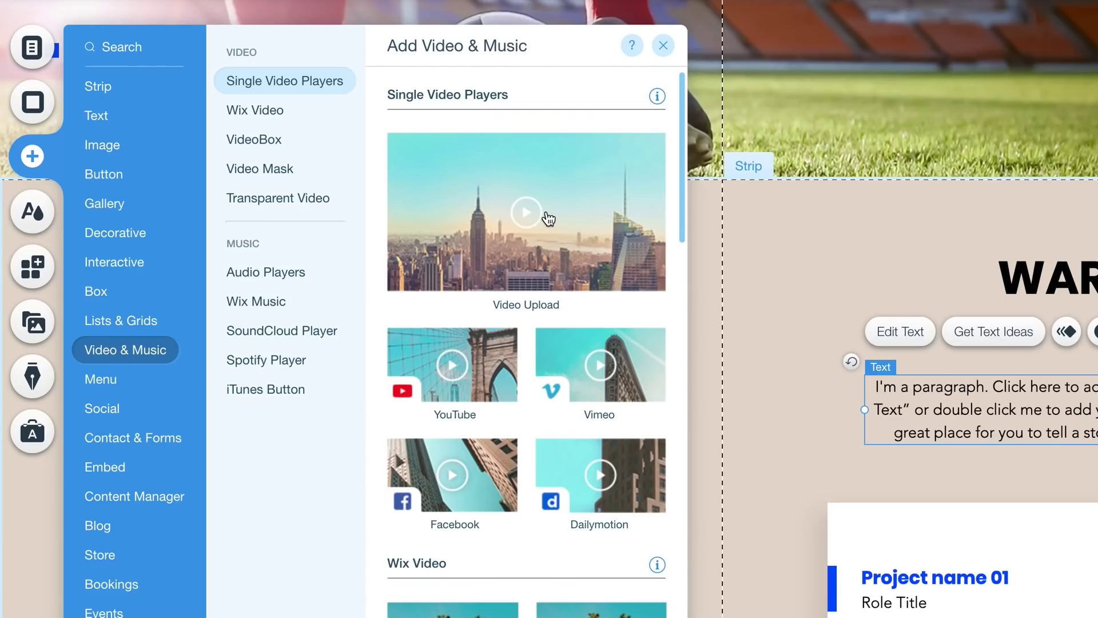
# - Add a video player below the heading loaded with the WARUBI YouTube video
pyautogui.click(546, 218)
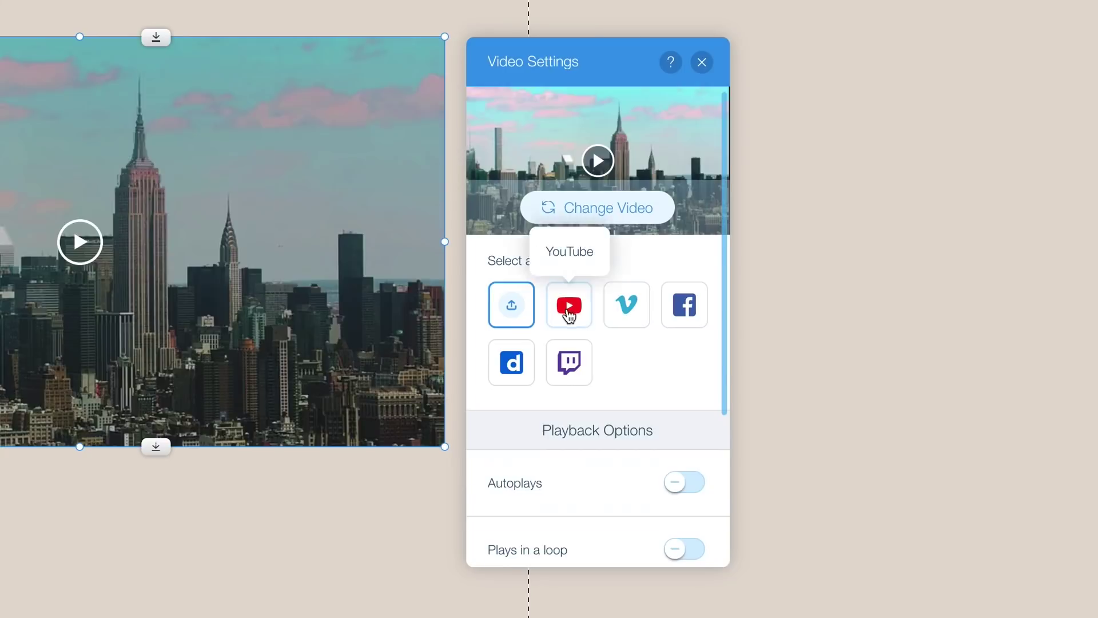
pyautogui.click(568, 306)
pyautogui.hotkey('ctrl', 'v')
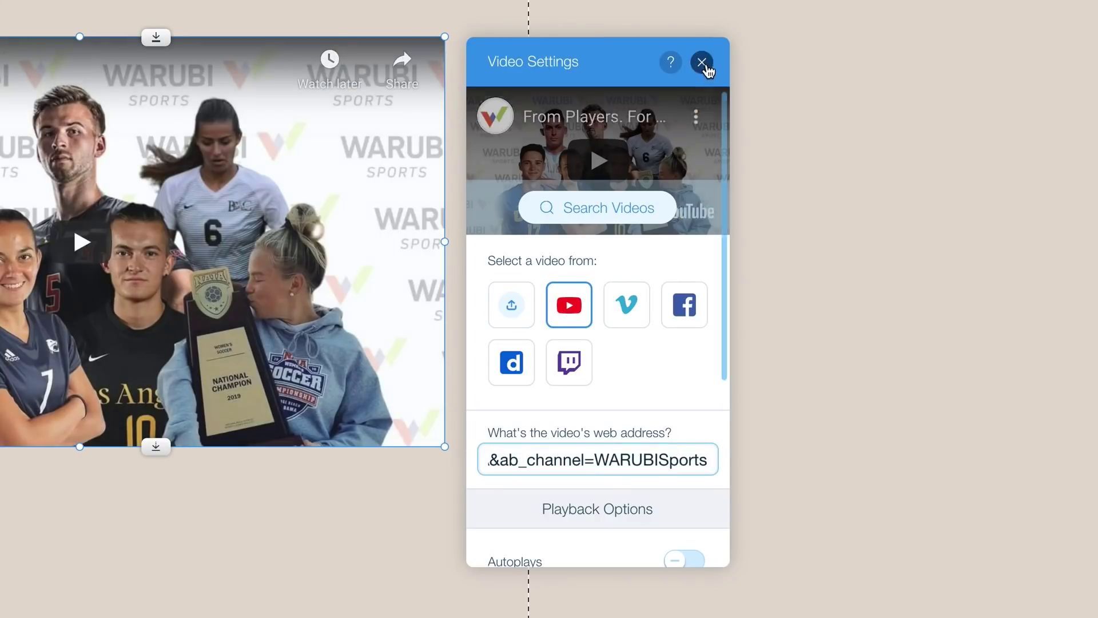
pyautogui.click(701, 61)
pyautogui.scroll(-1, 832, 314)
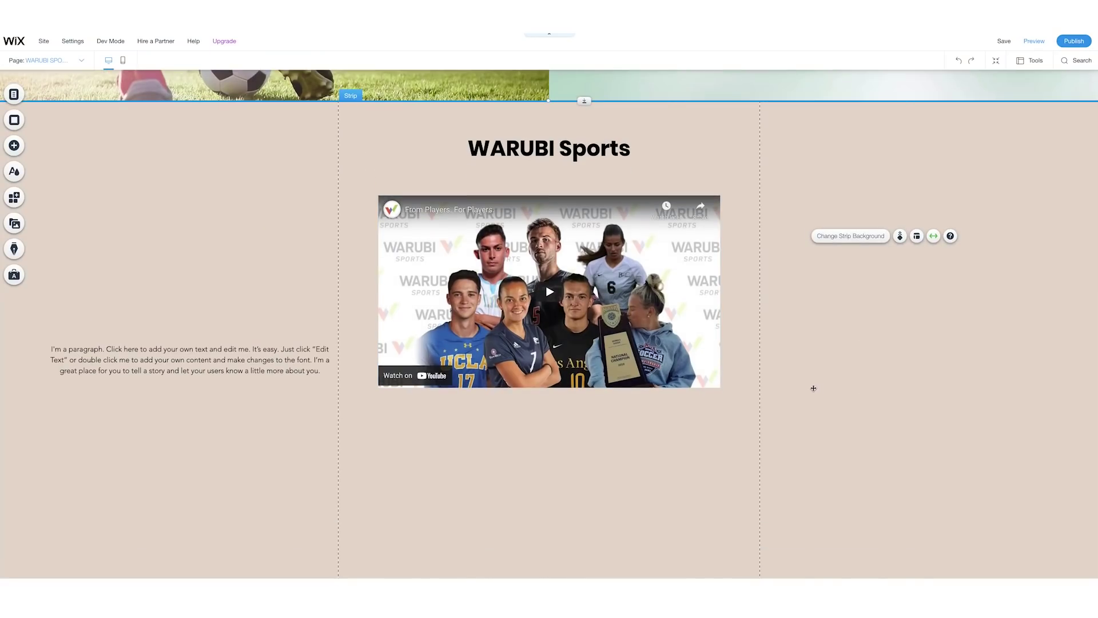
# - Add a button above the video linked to the company website, and paste the company description
pyautogui.click(14, 146)
pyautogui.click(57, 155)
pyautogui.scroll(-5, 632, 562)
pyautogui.scroll(-5, 630, 555)
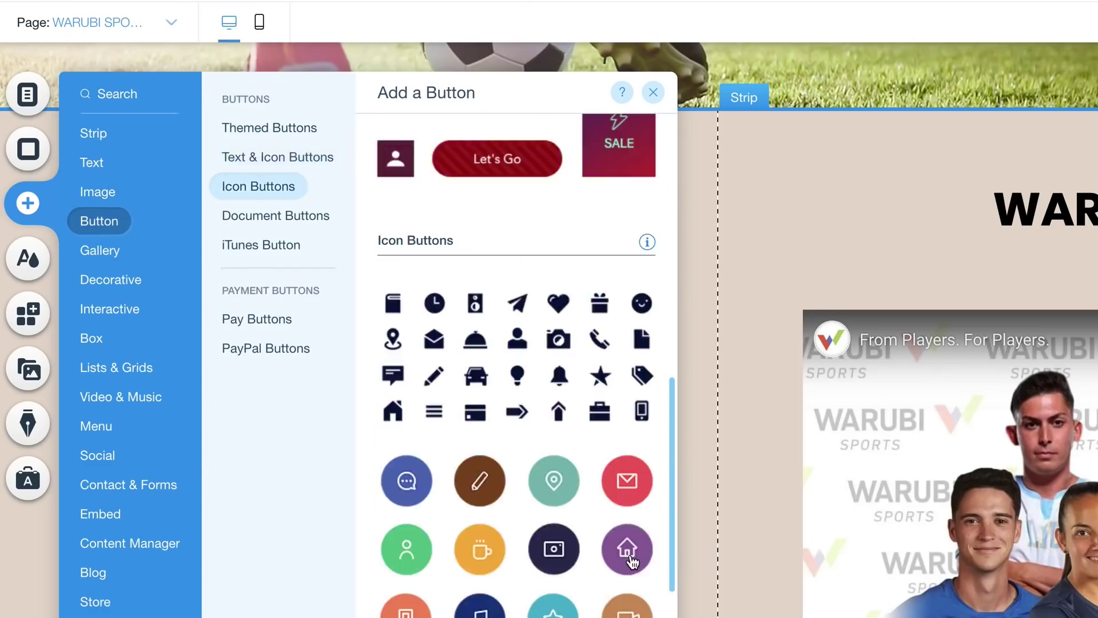
pyautogui.scroll(12, 632, 521)
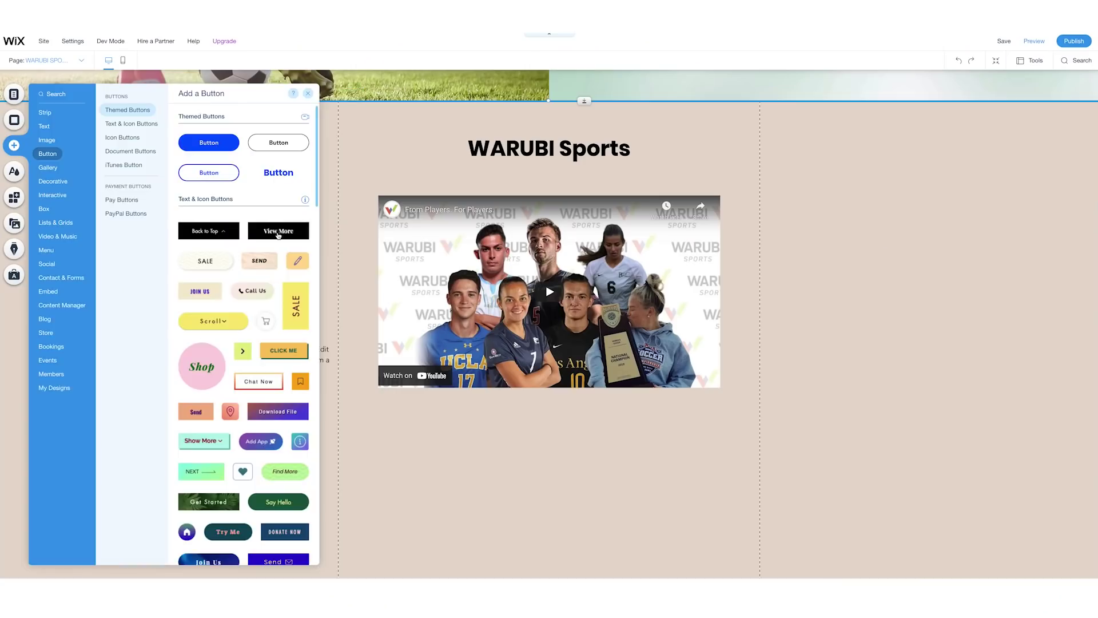
pyautogui.moveTo(592, 397); pyautogui.dragTo(547, 241)
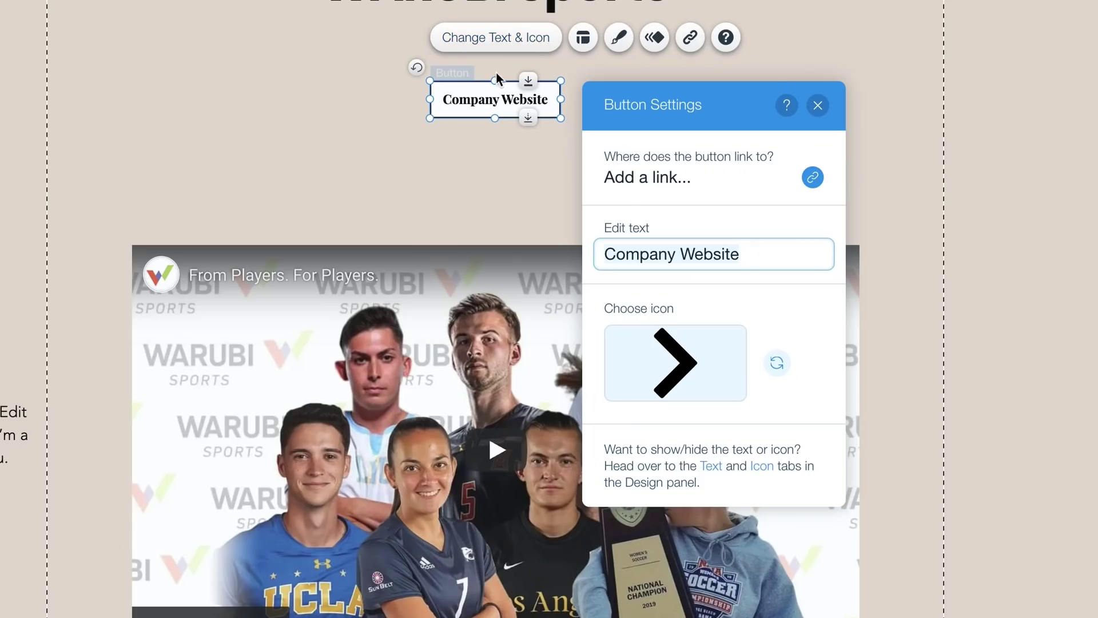
pyautogui.click(812, 177)
pyautogui.click(323, 230)
pyautogui.write('w.wa')
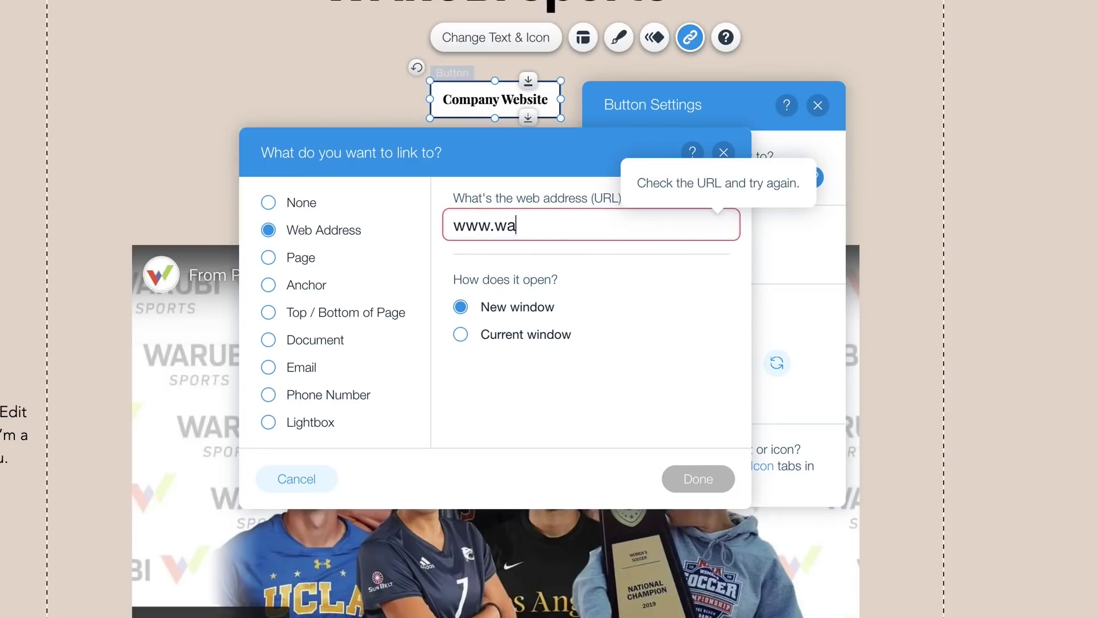
pyautogui.write('rubi-sports.com')
pyautogui.click(708, 482)
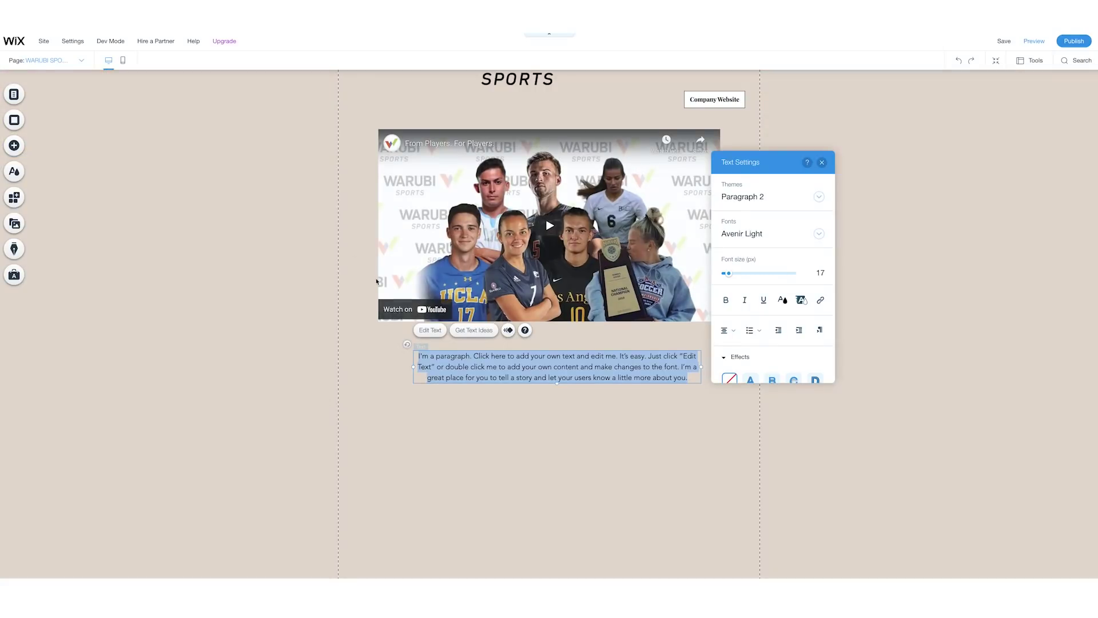
pyautogui.write('WARUBI Sports is a full-service soccer management company that guides players through a variety of issues involving their collegiate and professional career. In addition to that, we organize and host soccer youth camps in cooperation with the DFB.  Located in West Palm Beach, Florida, WARUBI Sports expands as the industry leader for connecting football from Europe with soccer in the United States. Our vision is to build the world’s biggest global soccer network.  We are improving the level of service beyond what any athlete has experienced in the industry thus far, one client at a time.')
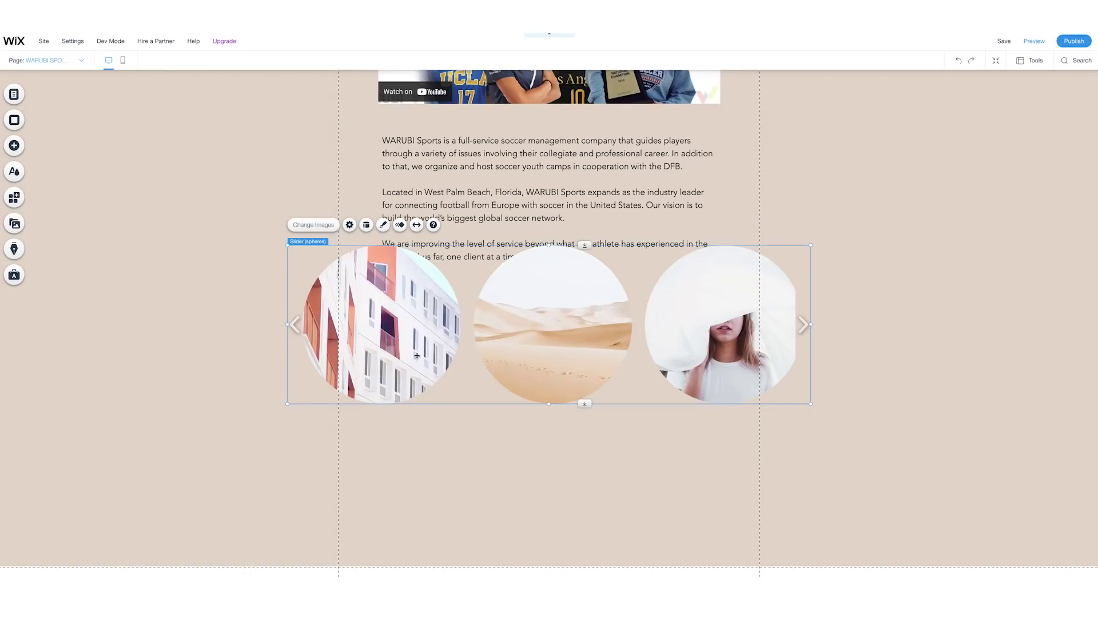
# - Arrange the photo slider and circular gallery below the description text
pyautogui.moveTo(416, 355); pyautogui.dragTo(184, 415)
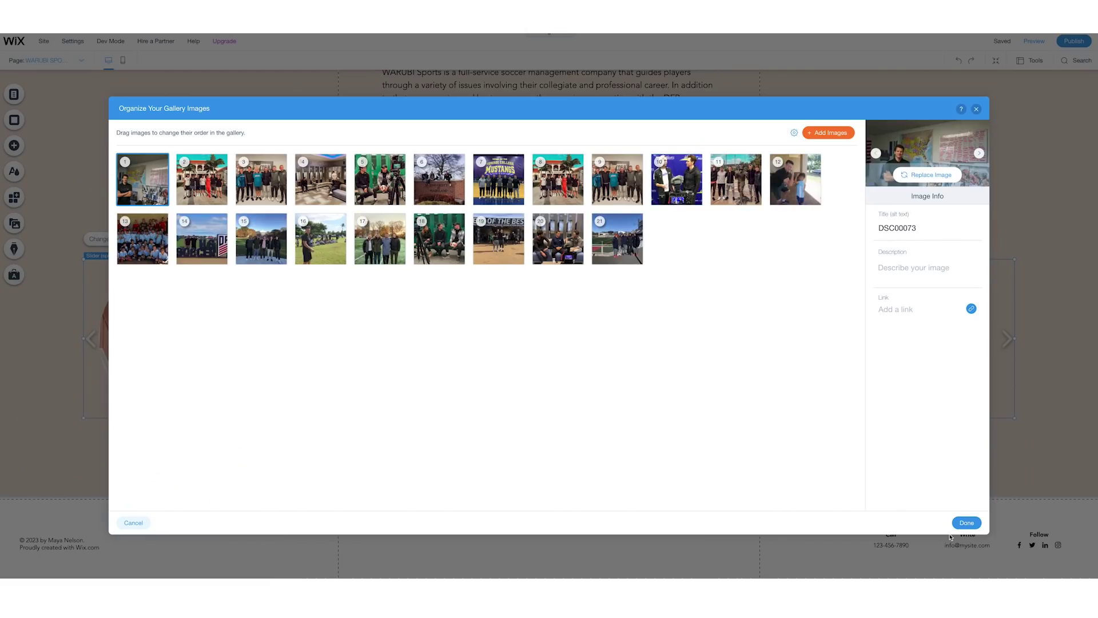
pyautogui.click(957, 524)
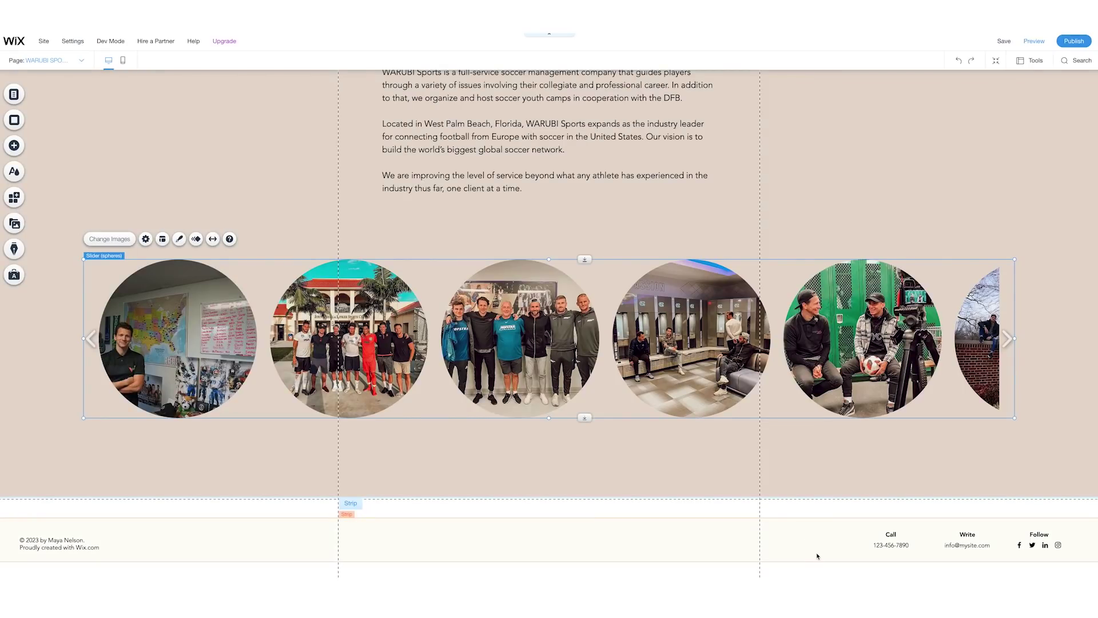
pyautogui.scroll(1, 816, 555)
pyautogui.moveTo(773, 378); pyautogui.dragTo(784, 267)
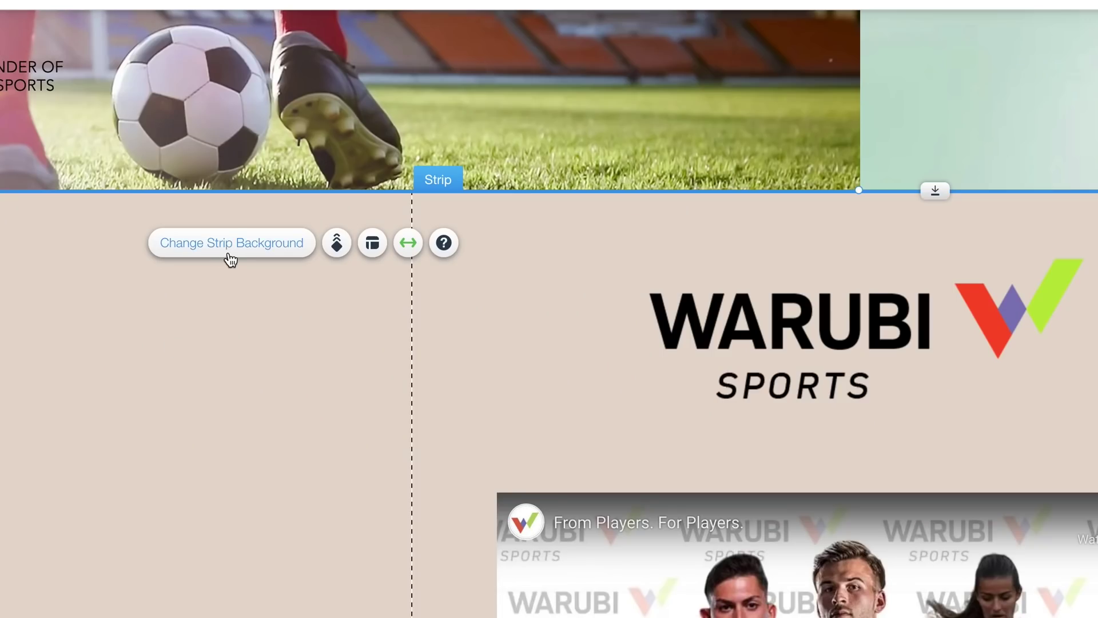
# - Set the section background to the Goalie in Action photo and fade it
pyautogui.click(230, 244)
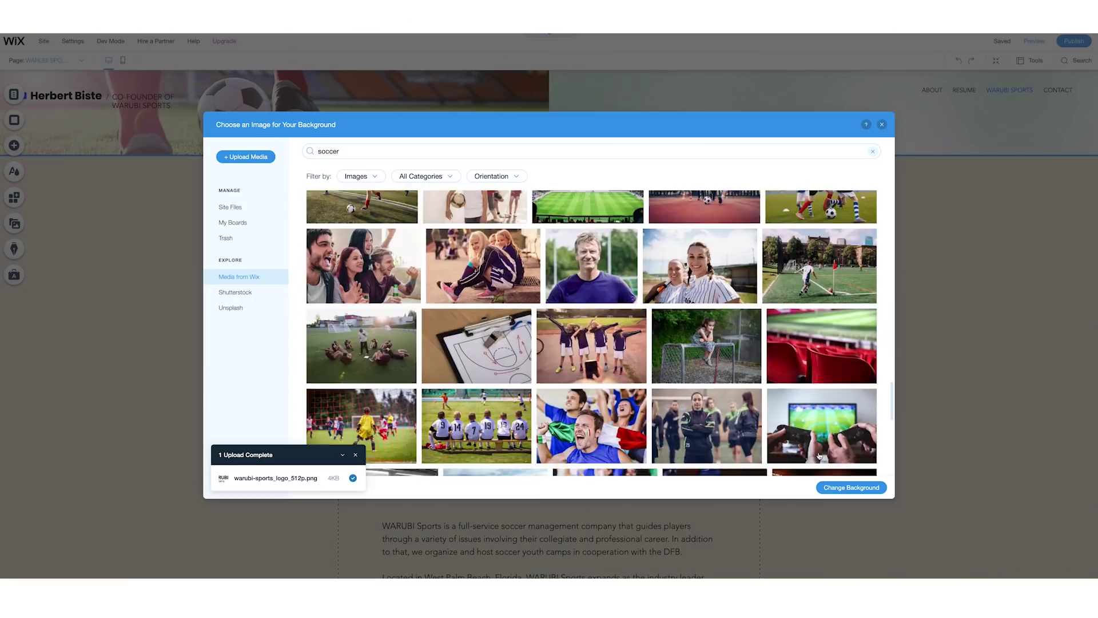
pyautogui.scroll(-5, 748, 370)
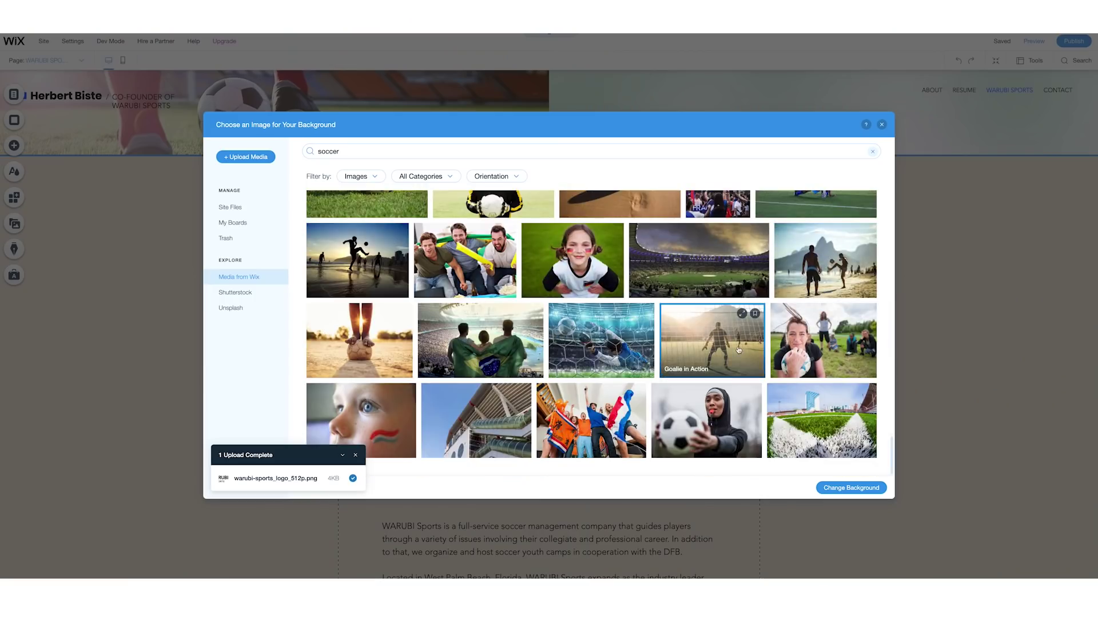
pyautogui.doubleClick(738, 349)
pyautogui.click(238, 197)
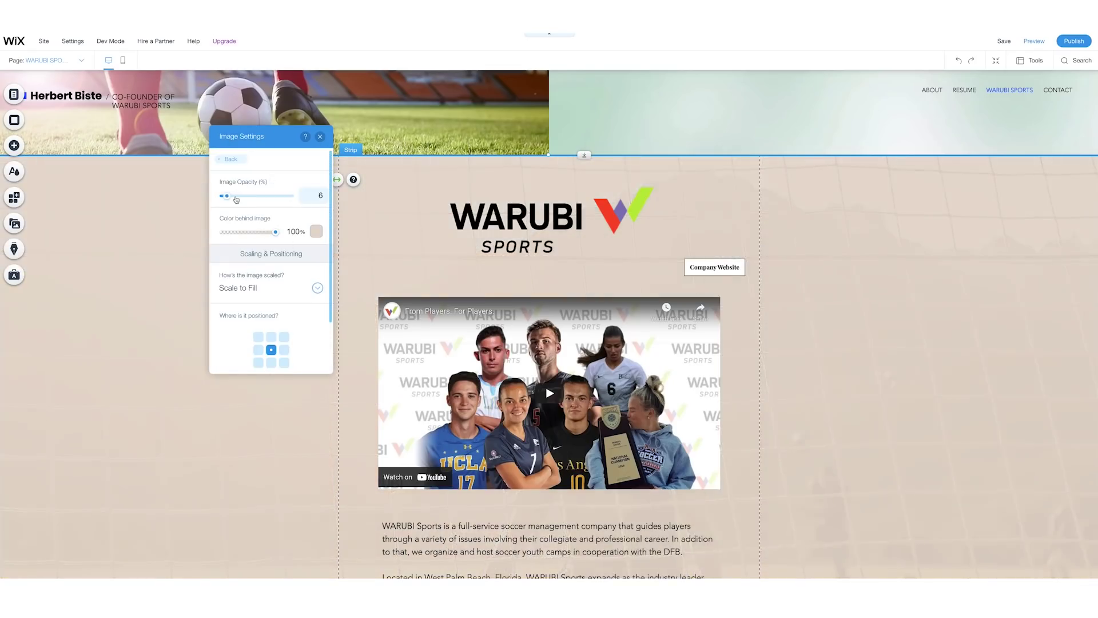
pyautogui.scroll(-5, 880, 549)
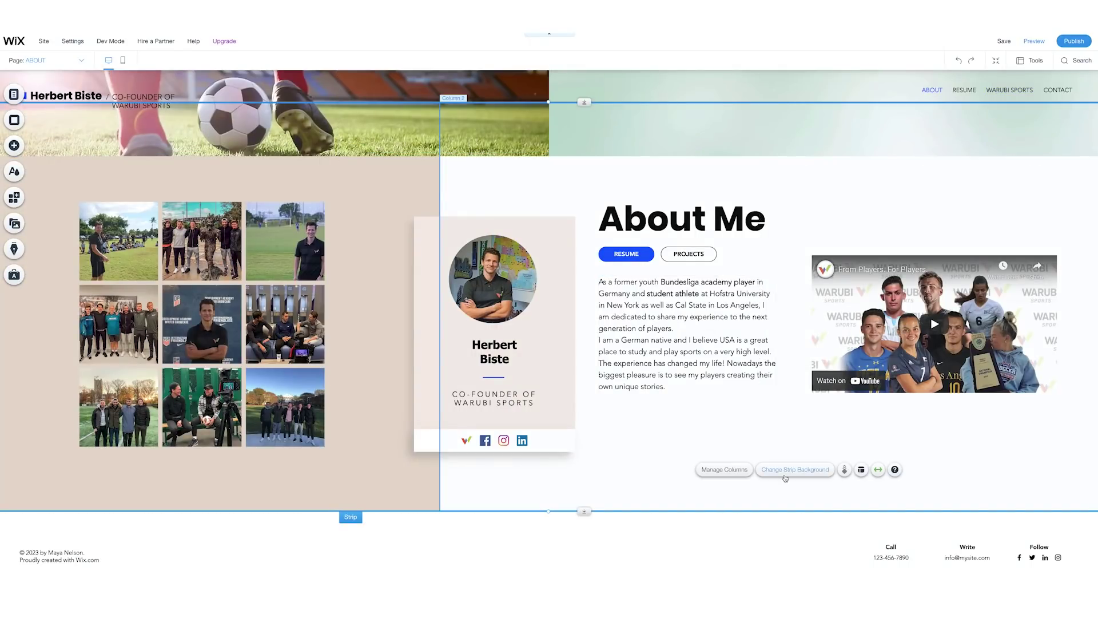
# - Give the About section's right column the soccer-net photo background at about 20% opacity
pyautogui.click(785, 472)
pyautogui.click(275, 416)
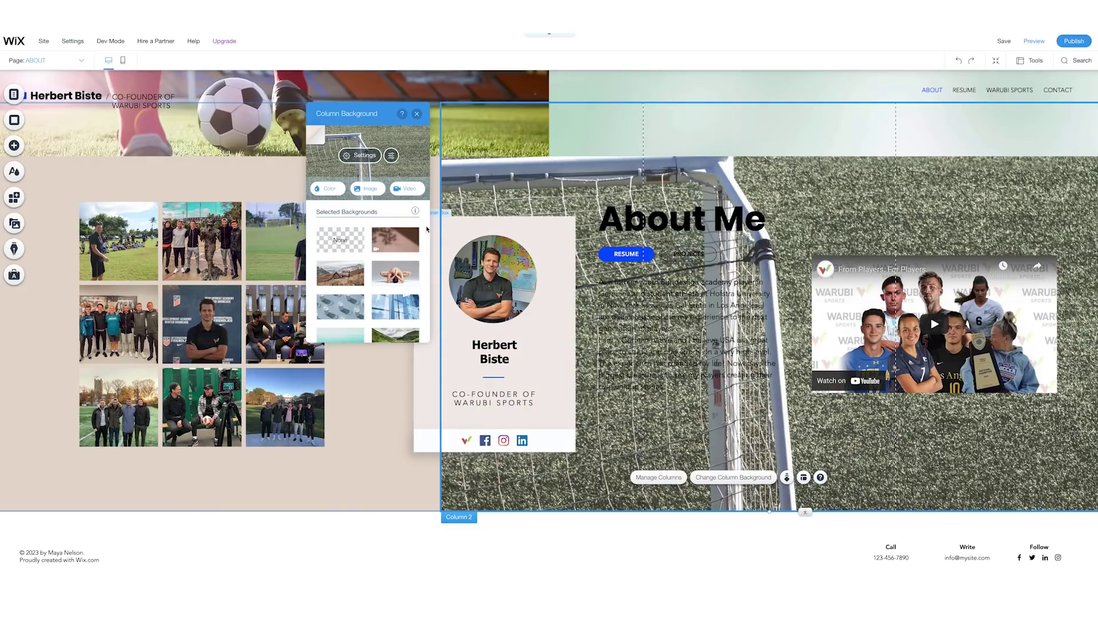
pyautogui.click(358, 154)
pyautogui.click(328, 174)
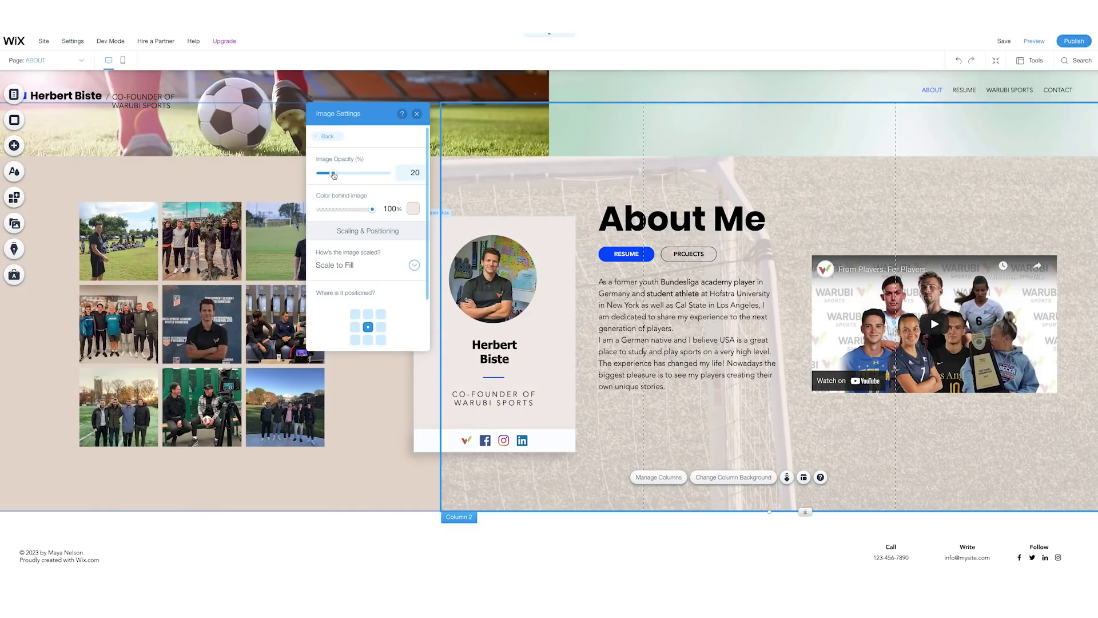
# - Switch to the CONTACT page from the page list
pyautogui.click(70, 61)
pyautogui.click(57, 129)
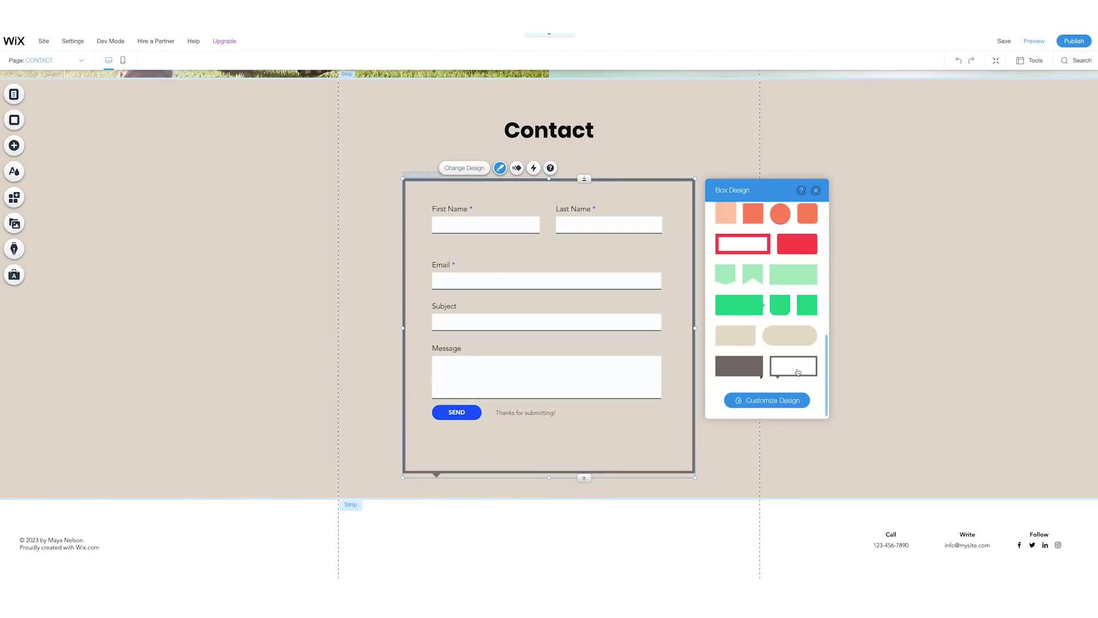
# - Select the Contact section and search the background image library for 'palm tree'
pyautogui.click(203, 135)
pyautogui.click(212, 115)
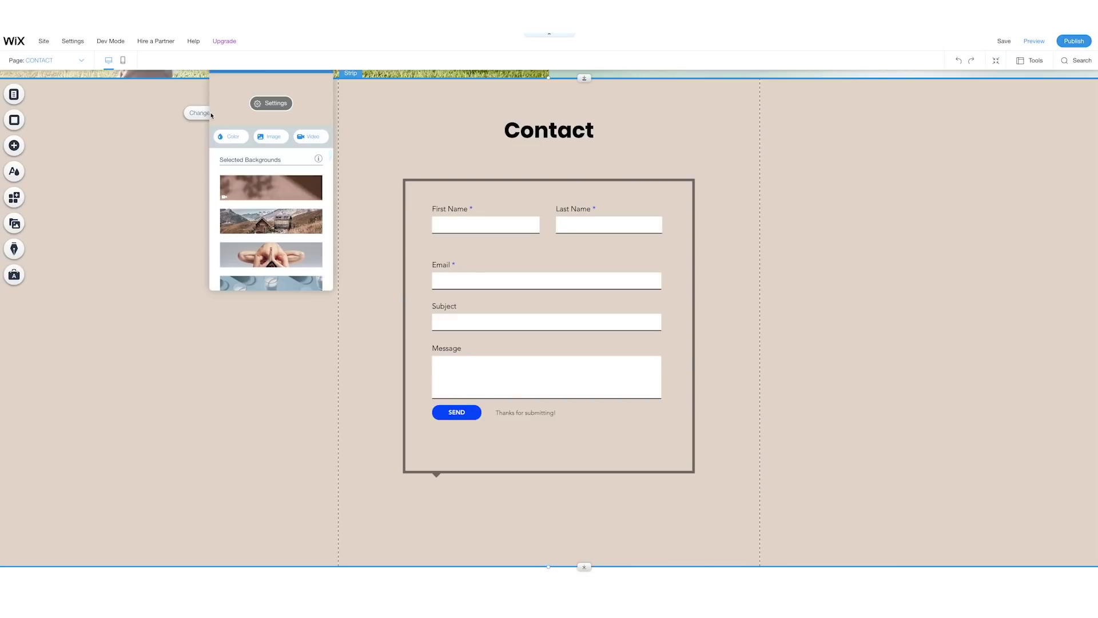
pyautogui.click(271, 137)
pyautogui.click(364, 84)
pyautogui.write('palm tr')
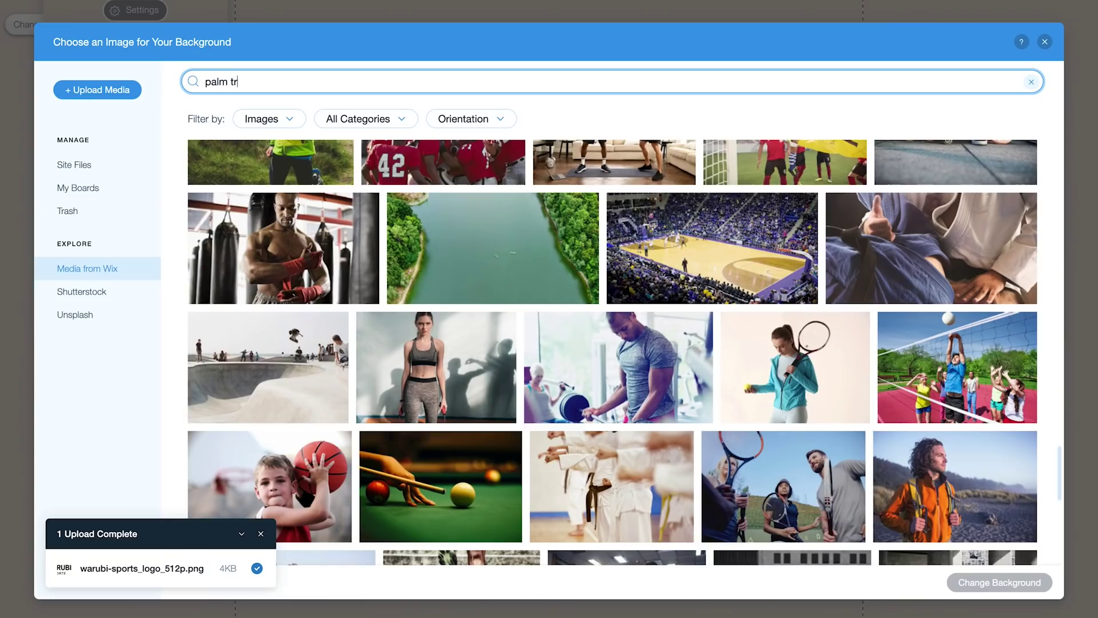
pyautogui.write('ee')
pyautogui.press('Return')
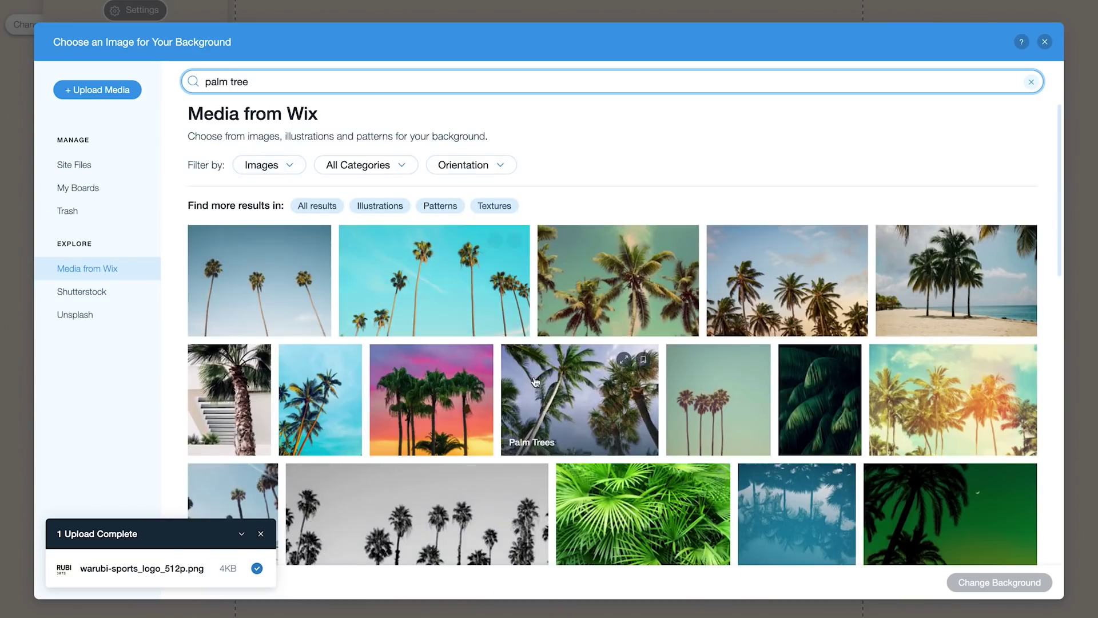
pyautogui.scroll(-2, 534, 377)
pyautogui.scroll(-5, 533, 381)
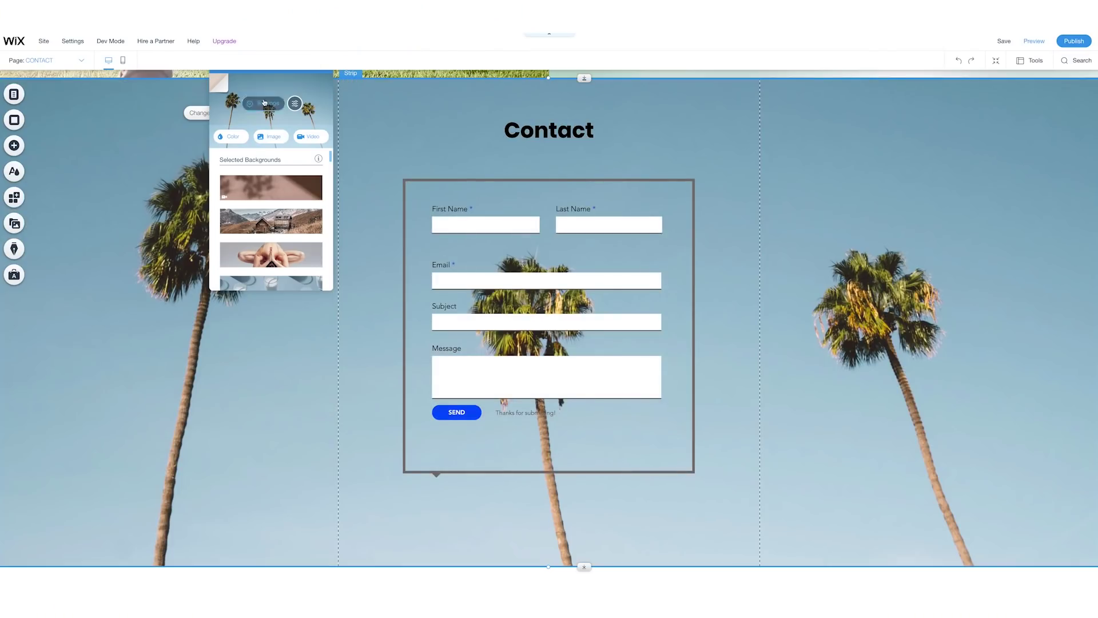
# - Lower the palm-tree background photo's opacity in its settings
pyautogui.click(265, 103)
pyautogui.moveTo(293, 120); pyautogui.dragTo(240, 123)
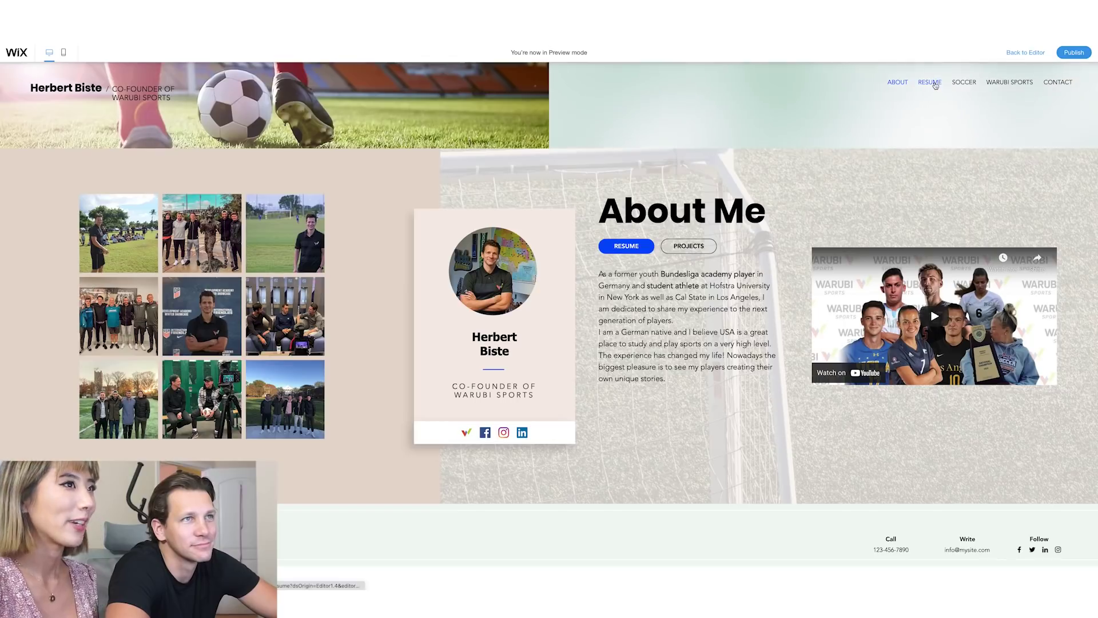
# - Go to the Resume page in the site preview menu
pyautogui.click(930, 82)
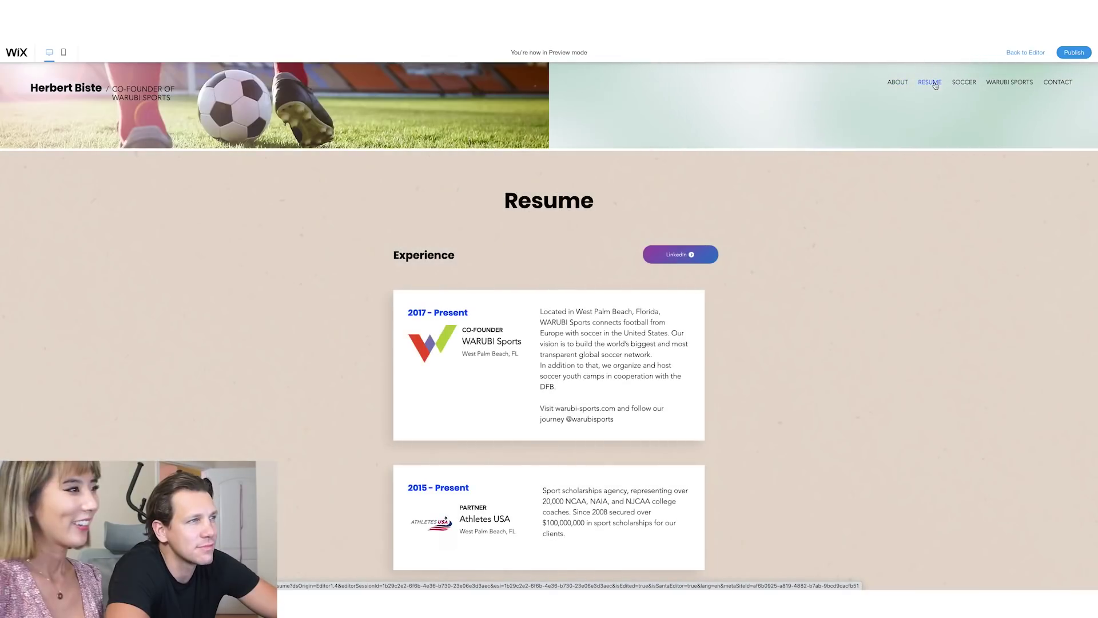
pyautogui.scroll(-2, 954, 322)
pyautogui.scroll(-3, 954, 323)
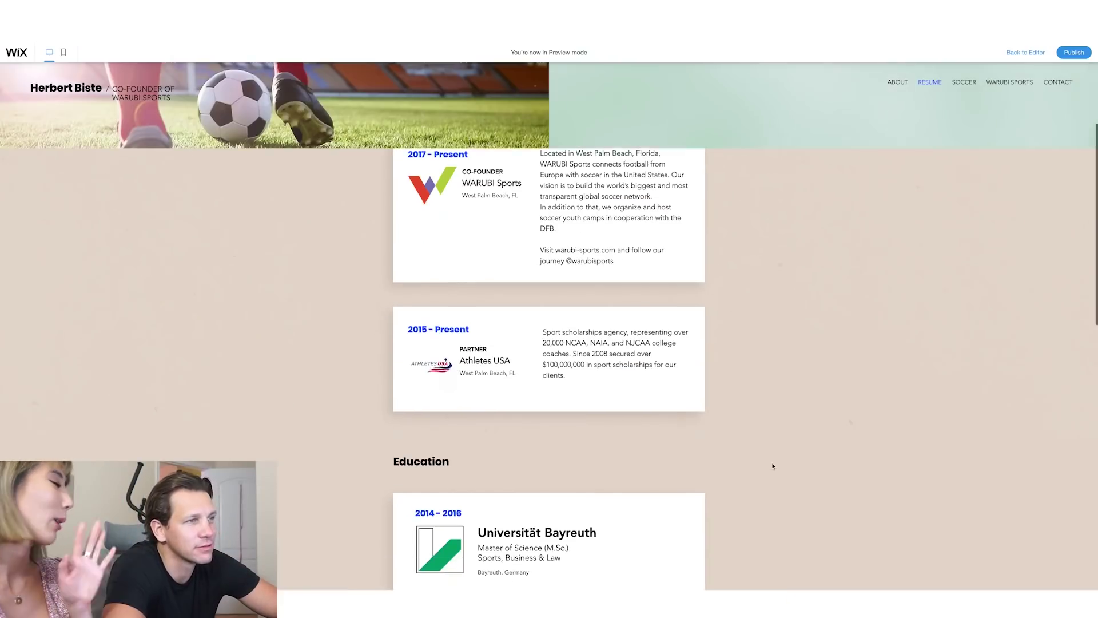
pyautogui.scroll(-3, 772, 466)
pyautogui.scroll(-1, 772, 466)
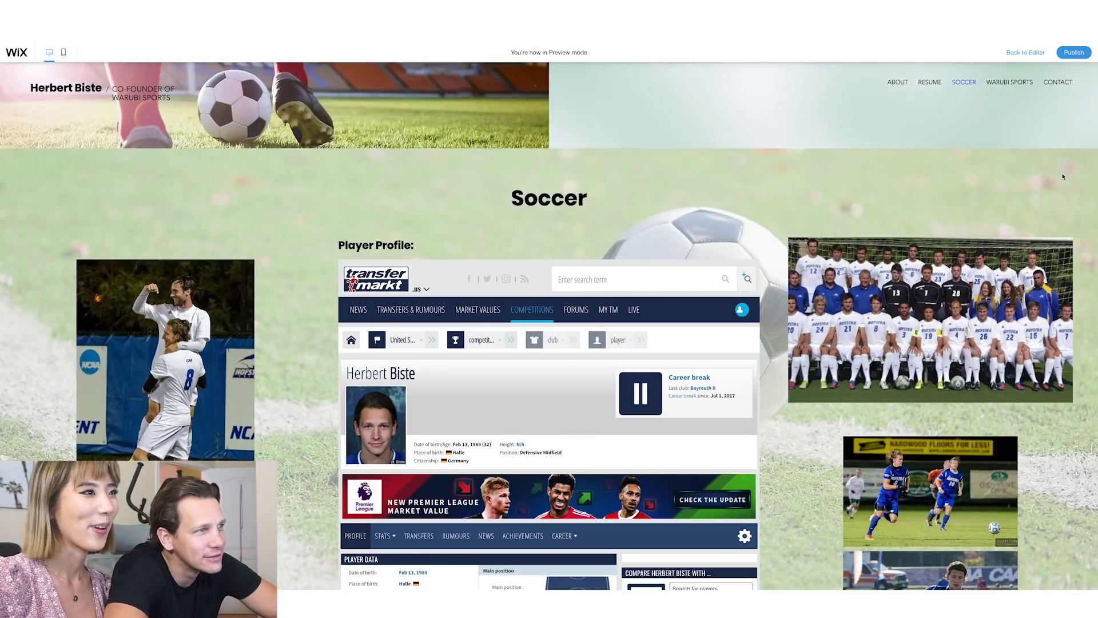
pyautogui.scroll(-1, 1061, 174)
pyautogui.scroll(-1, 1091, 221)
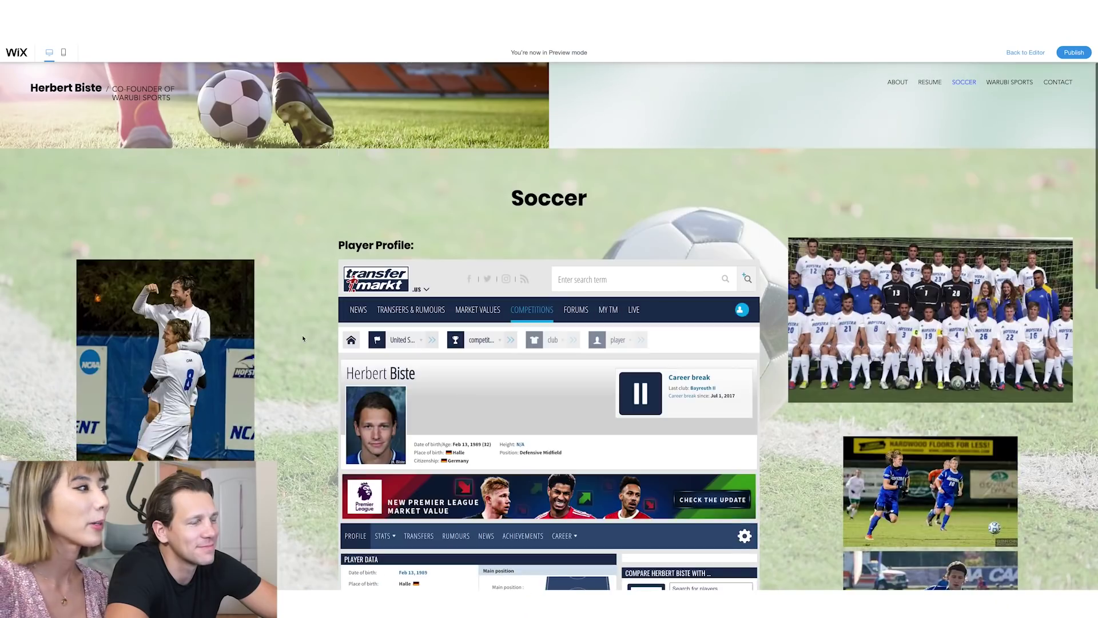
pyautogui.scroll(-4, 305, 339)
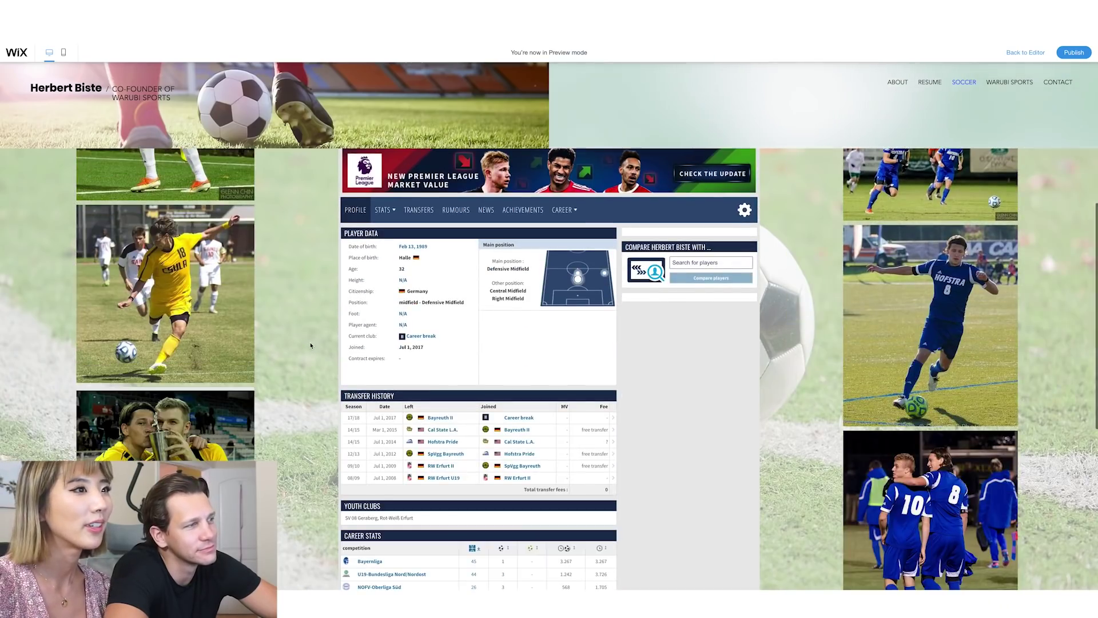
pyautogui.scroll(-4, 310, 346)
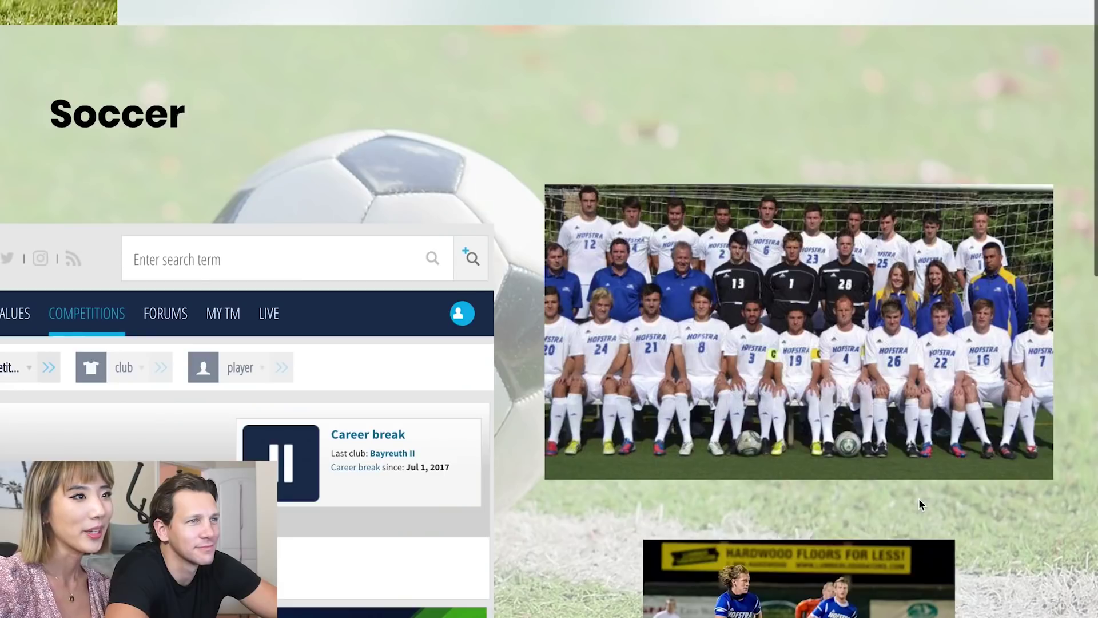
pyautogui.click(1023, 342)
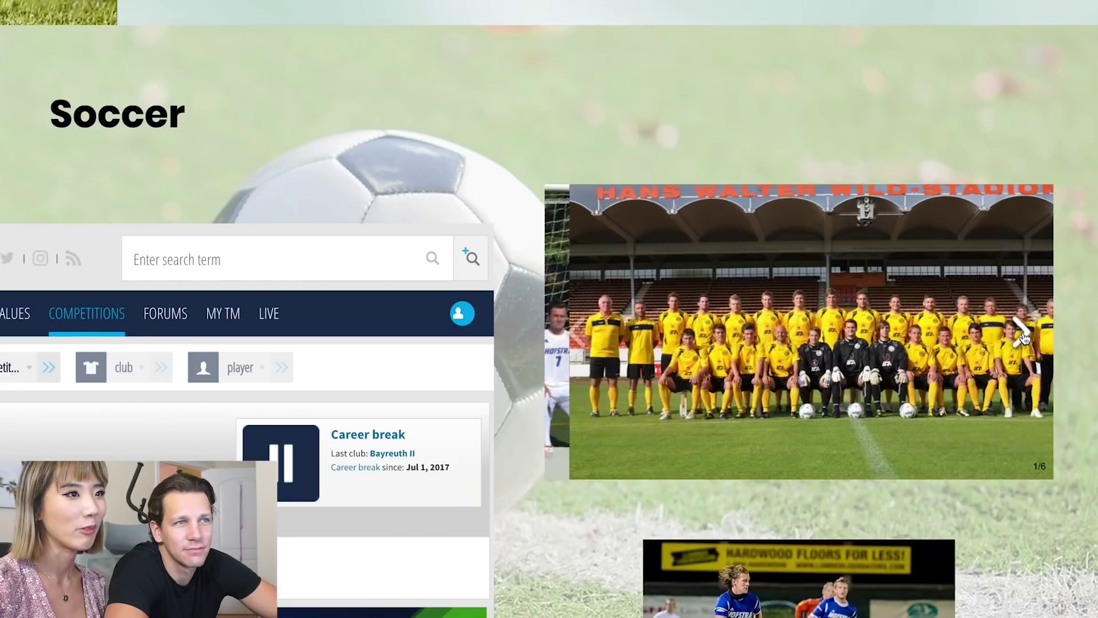
pyautogui.click(1022, 339)
pyautogui.click(1022, 338)
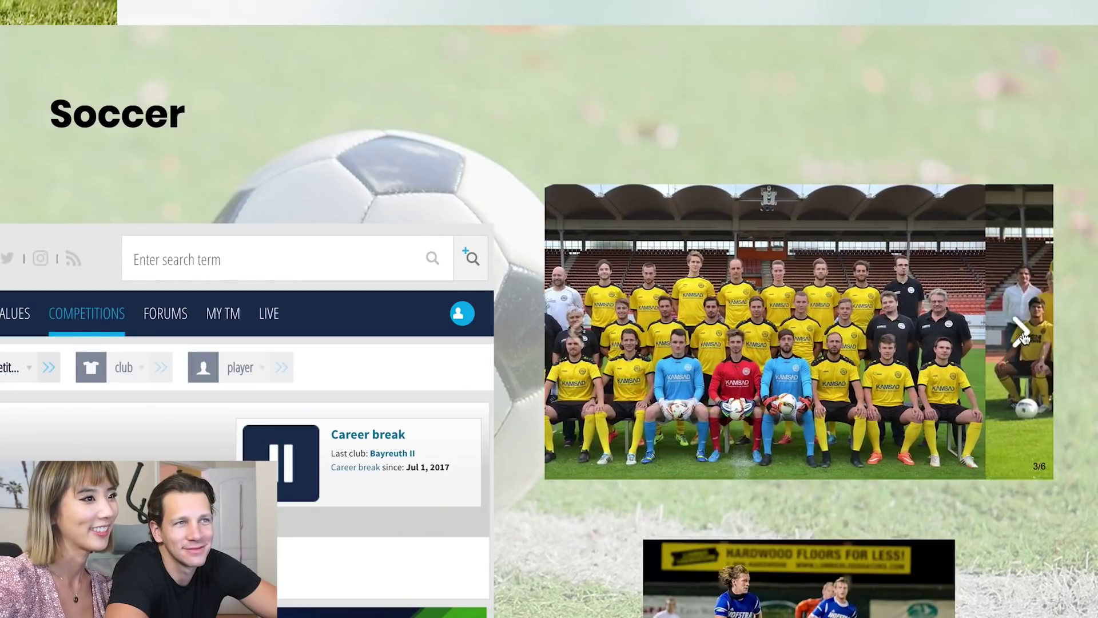
pyautogui.click(1021, 337)
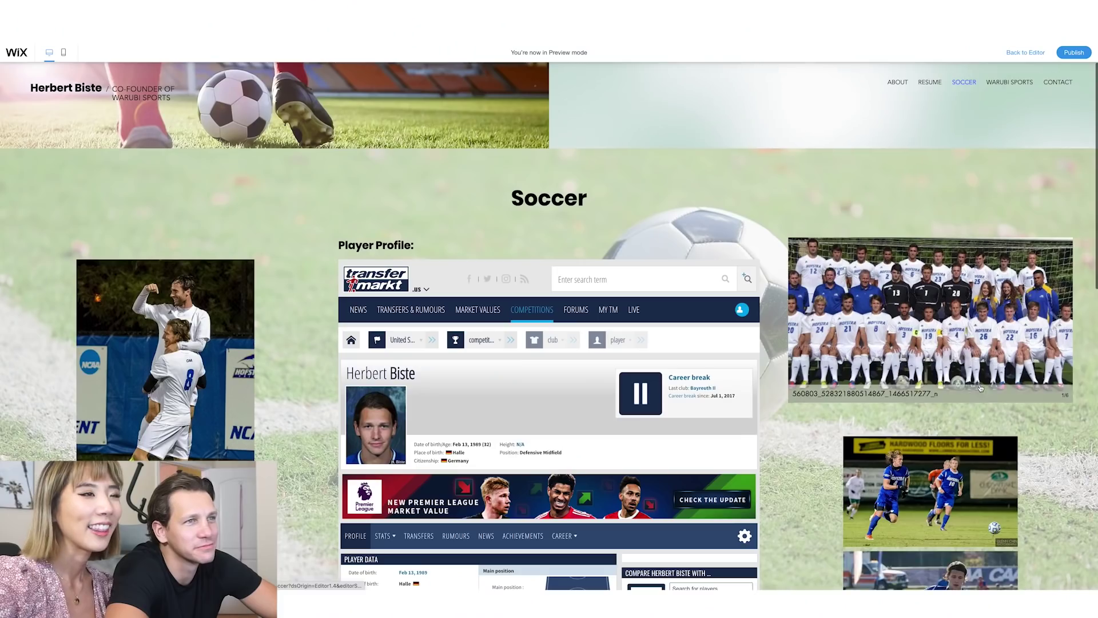
# - Tour the WARUBI Sports page in preview, then switch to the Contact page
pyautogui.click(1010, 83)
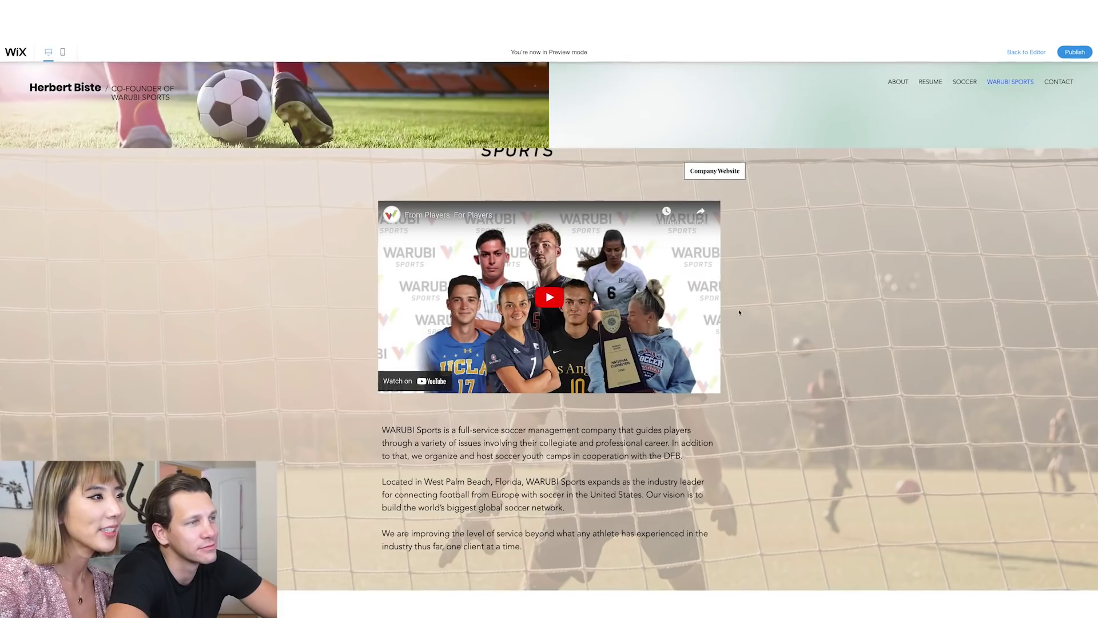
pyautogui.scroll(-3, 858, 363)
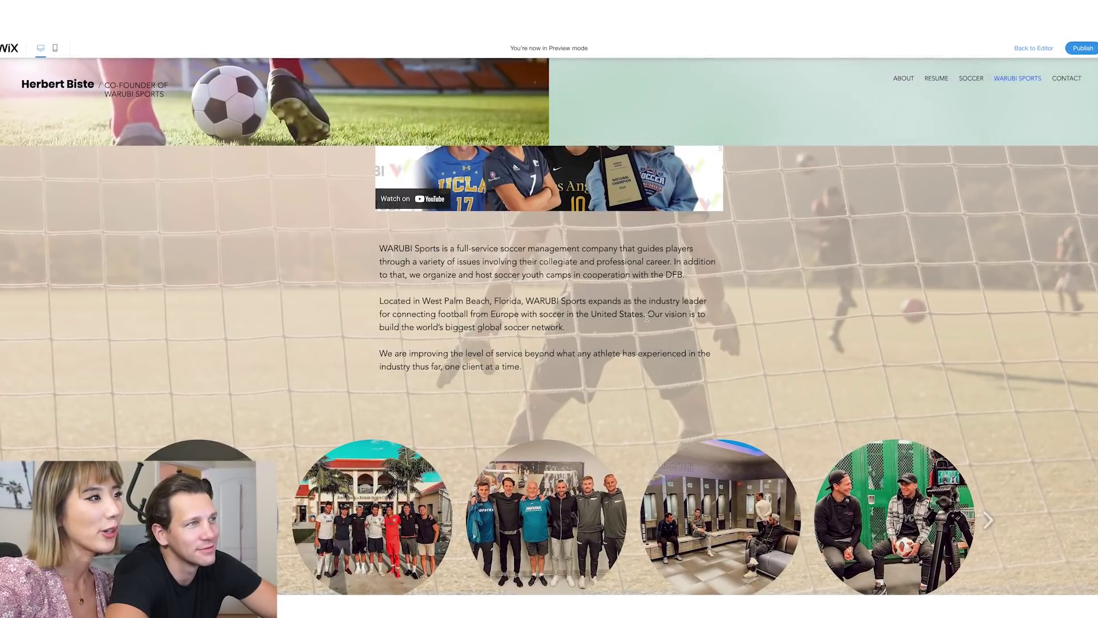
pyautogui.scroll(1, 647, 316)
pyautogui.scroll(3, 669, 305)
pyautogui.scroll(-1, 711, 288)
pyautogui.scroll(-5, 712, 288)
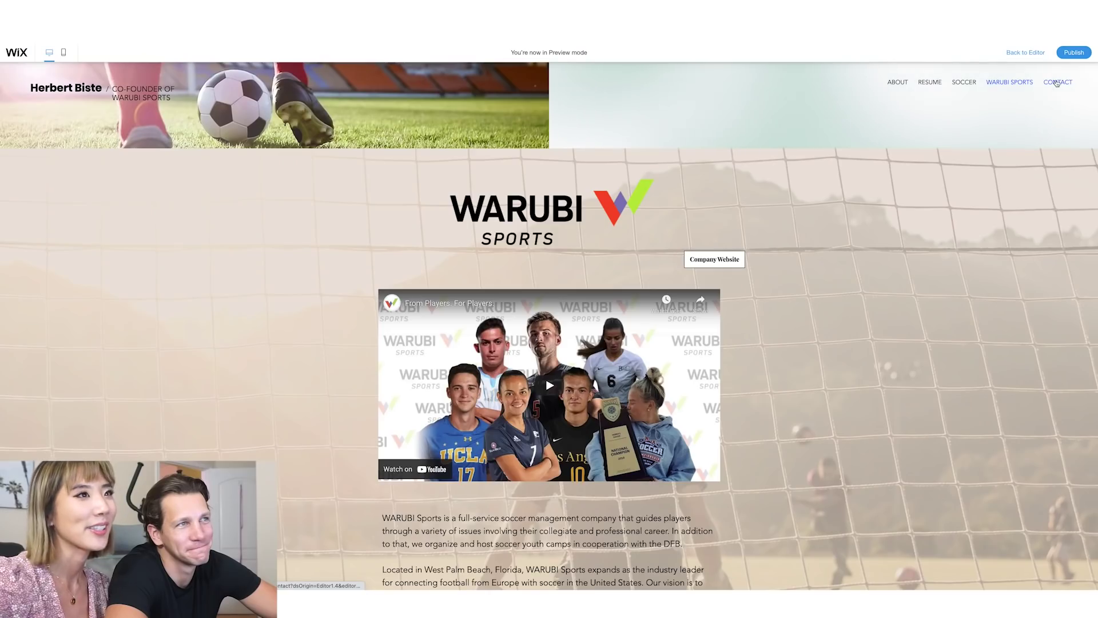
pyautogui.click(1078, 74)
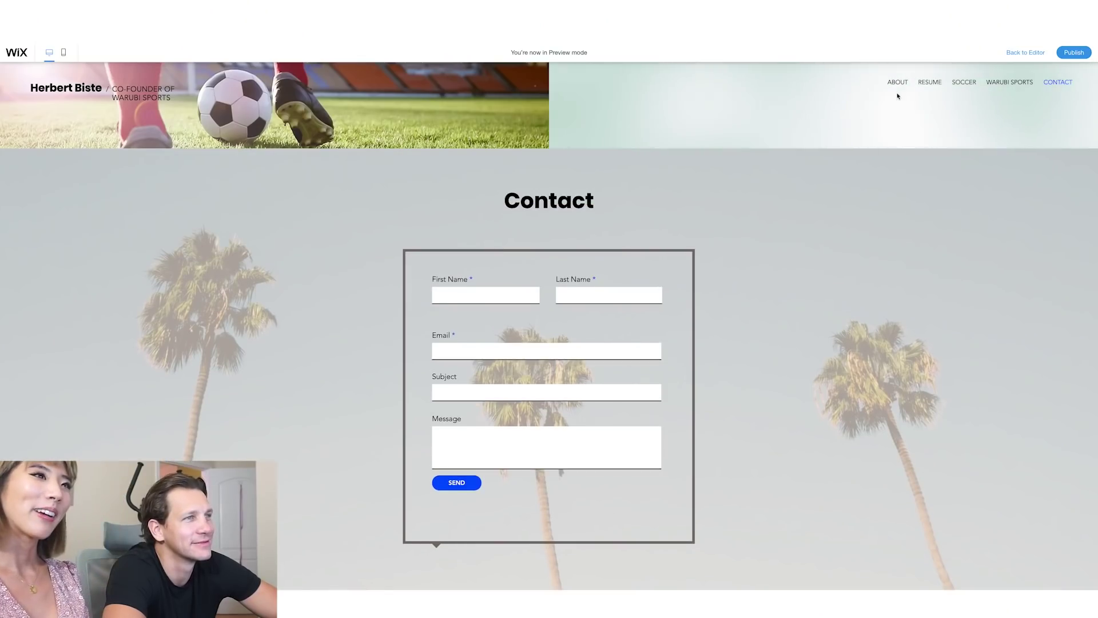
# - Navigate the preview back to the About page from the site menu
pyautogui.click(898, 86)
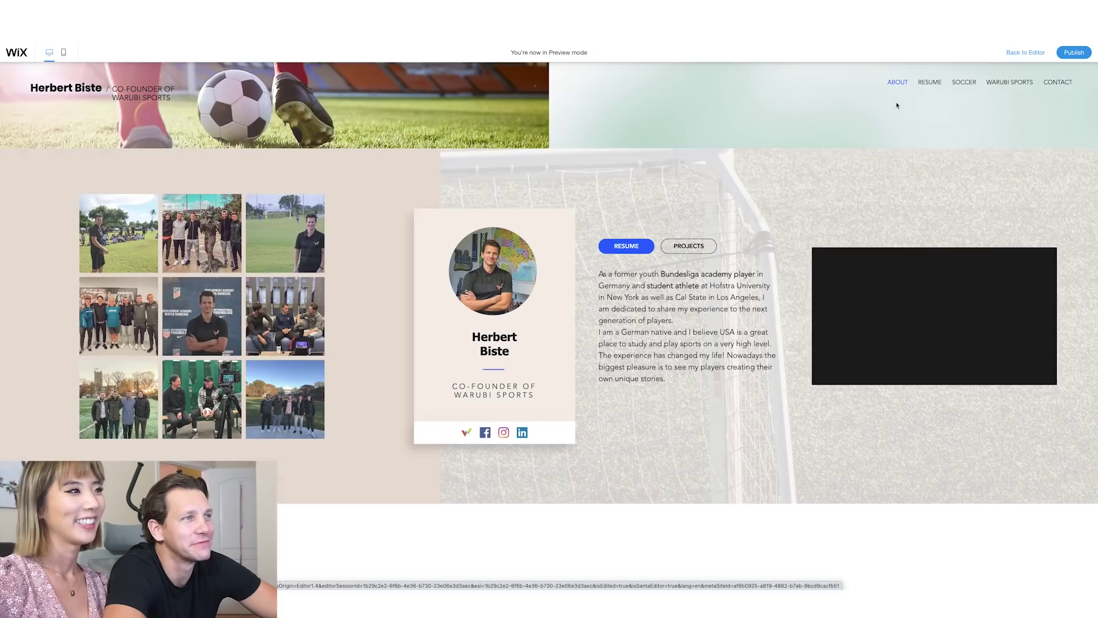